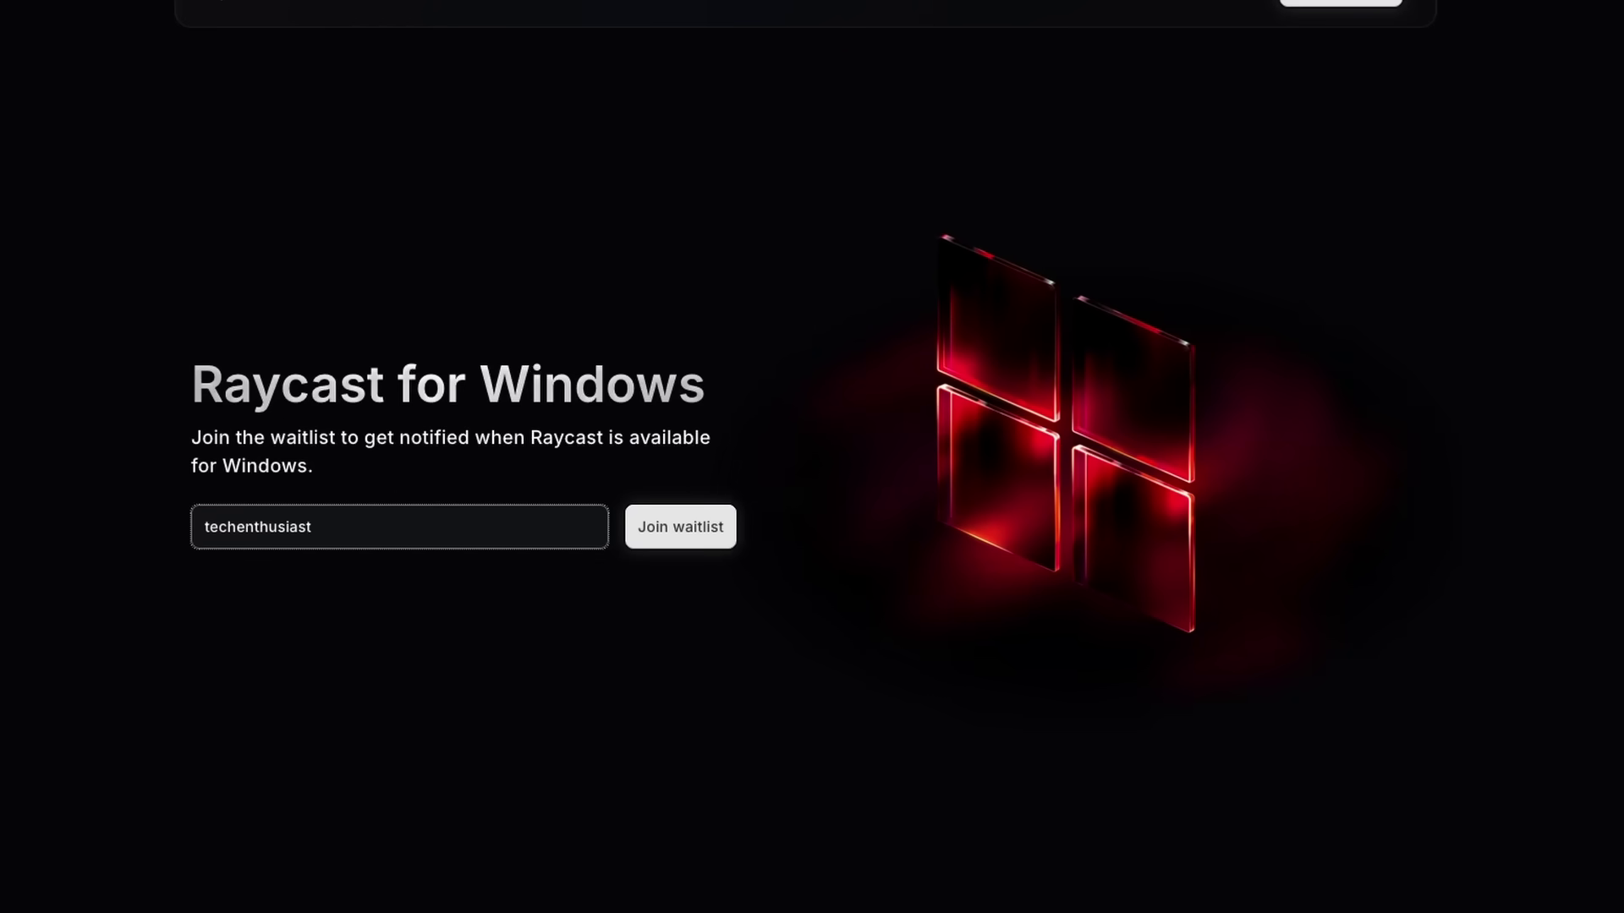
# Submit the Raycast for Windows waitlist sign-up and scroll down the homepage
pyautogui.press('Return')
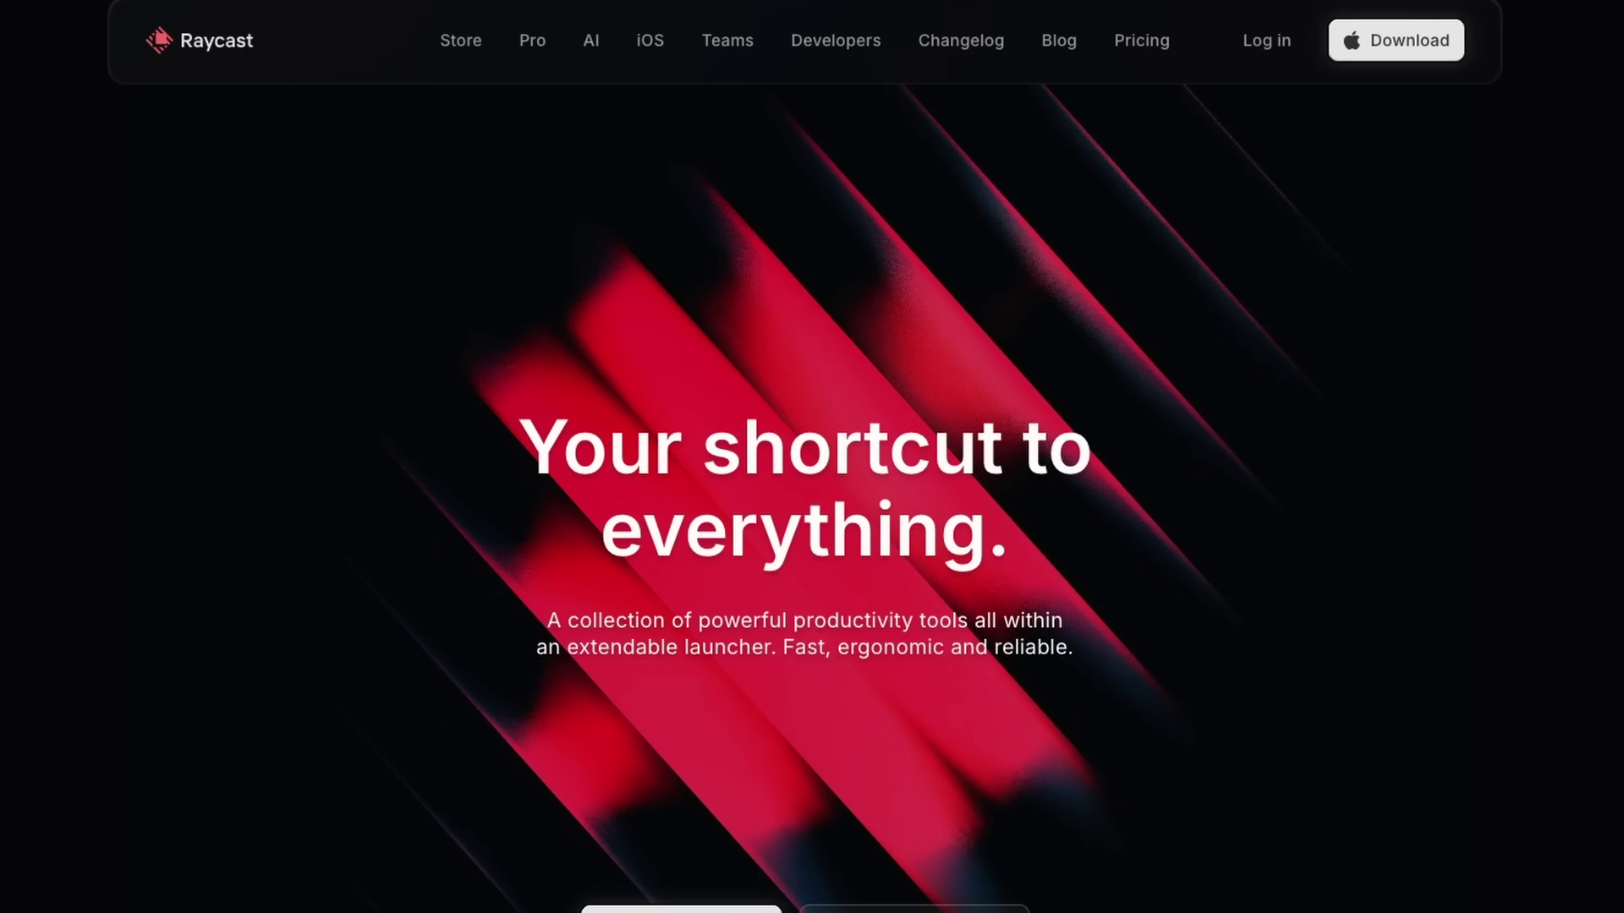
pyautogui.scroll(-1, 812, 507)
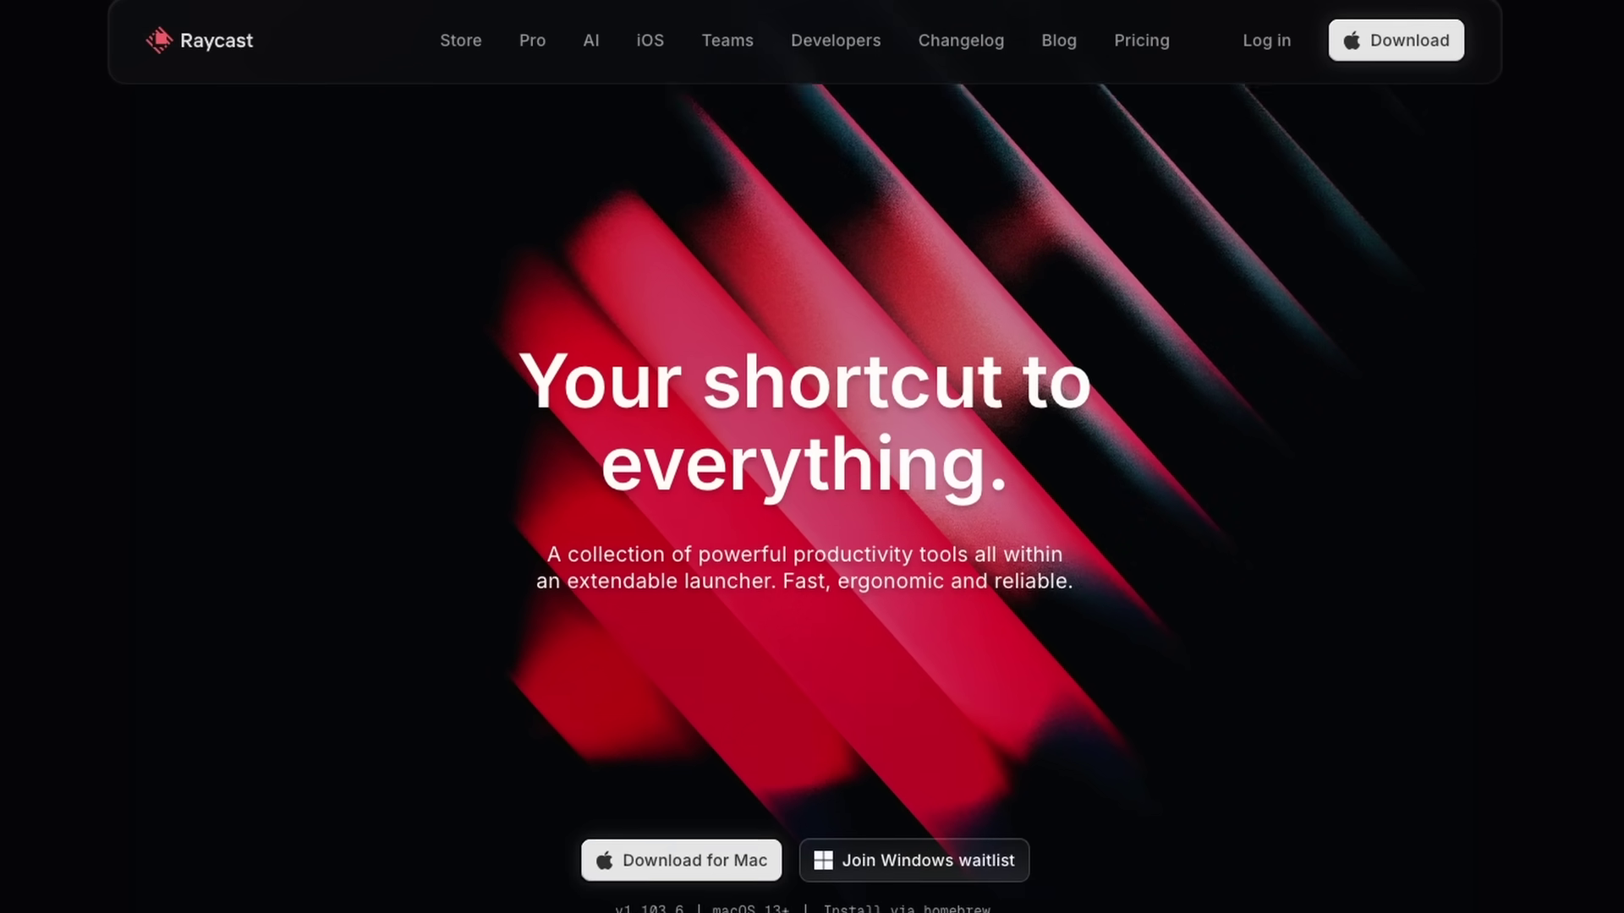
pyautogui.scroll(-10, 811, 457)
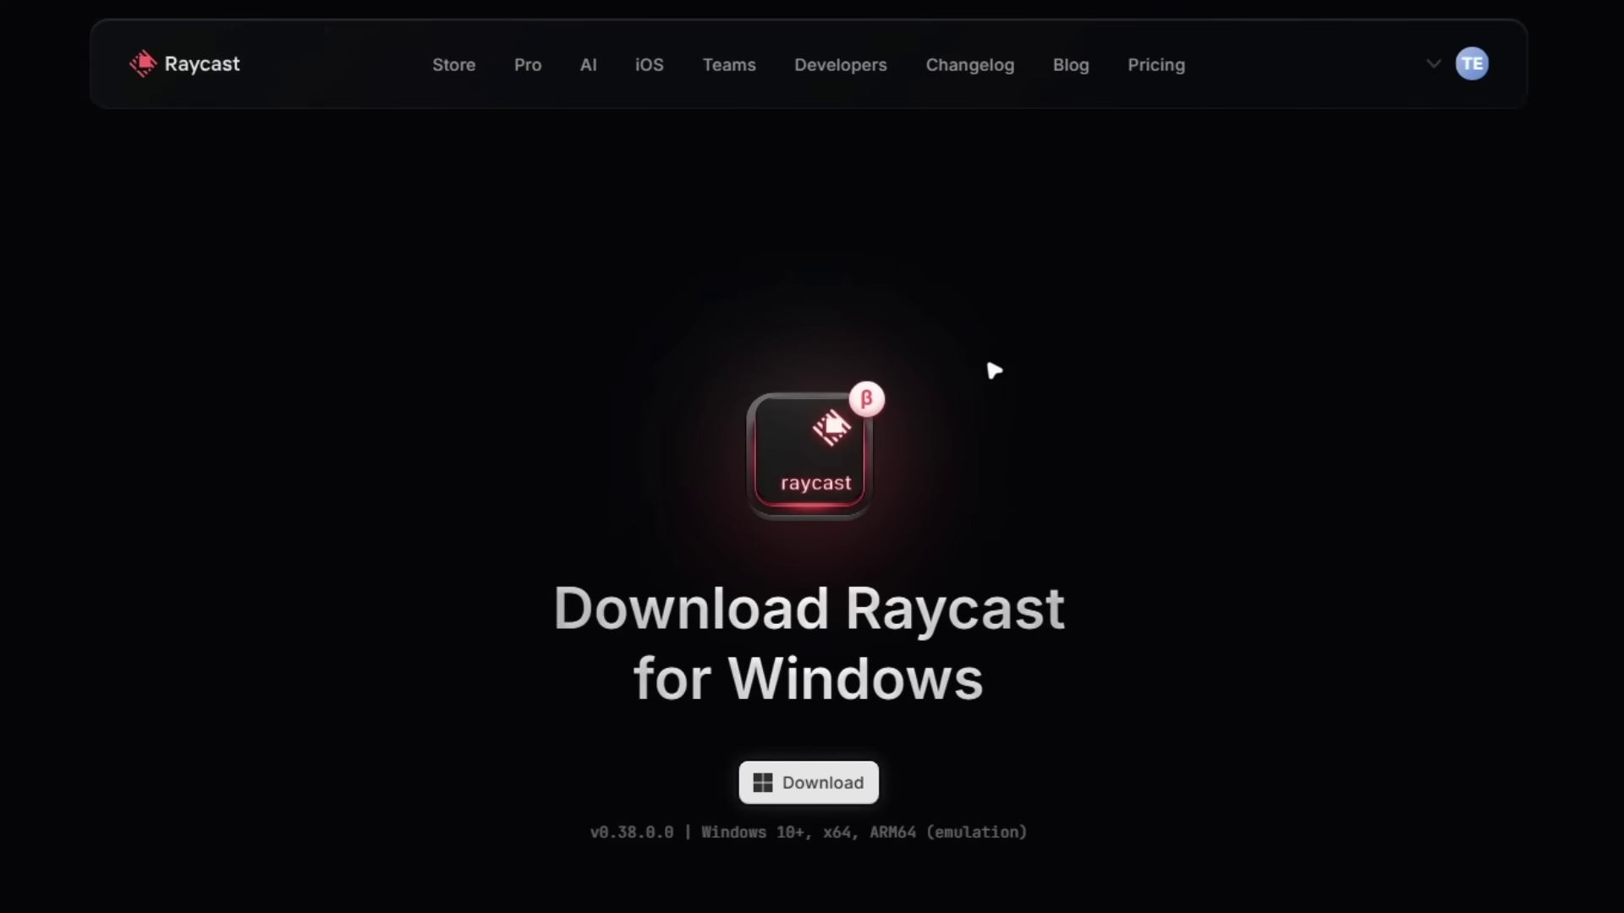
# Download the Raycast.Package_0.38.0.0 msix, keep it despite the warning, and open it
pyautogui.click(859, 782)
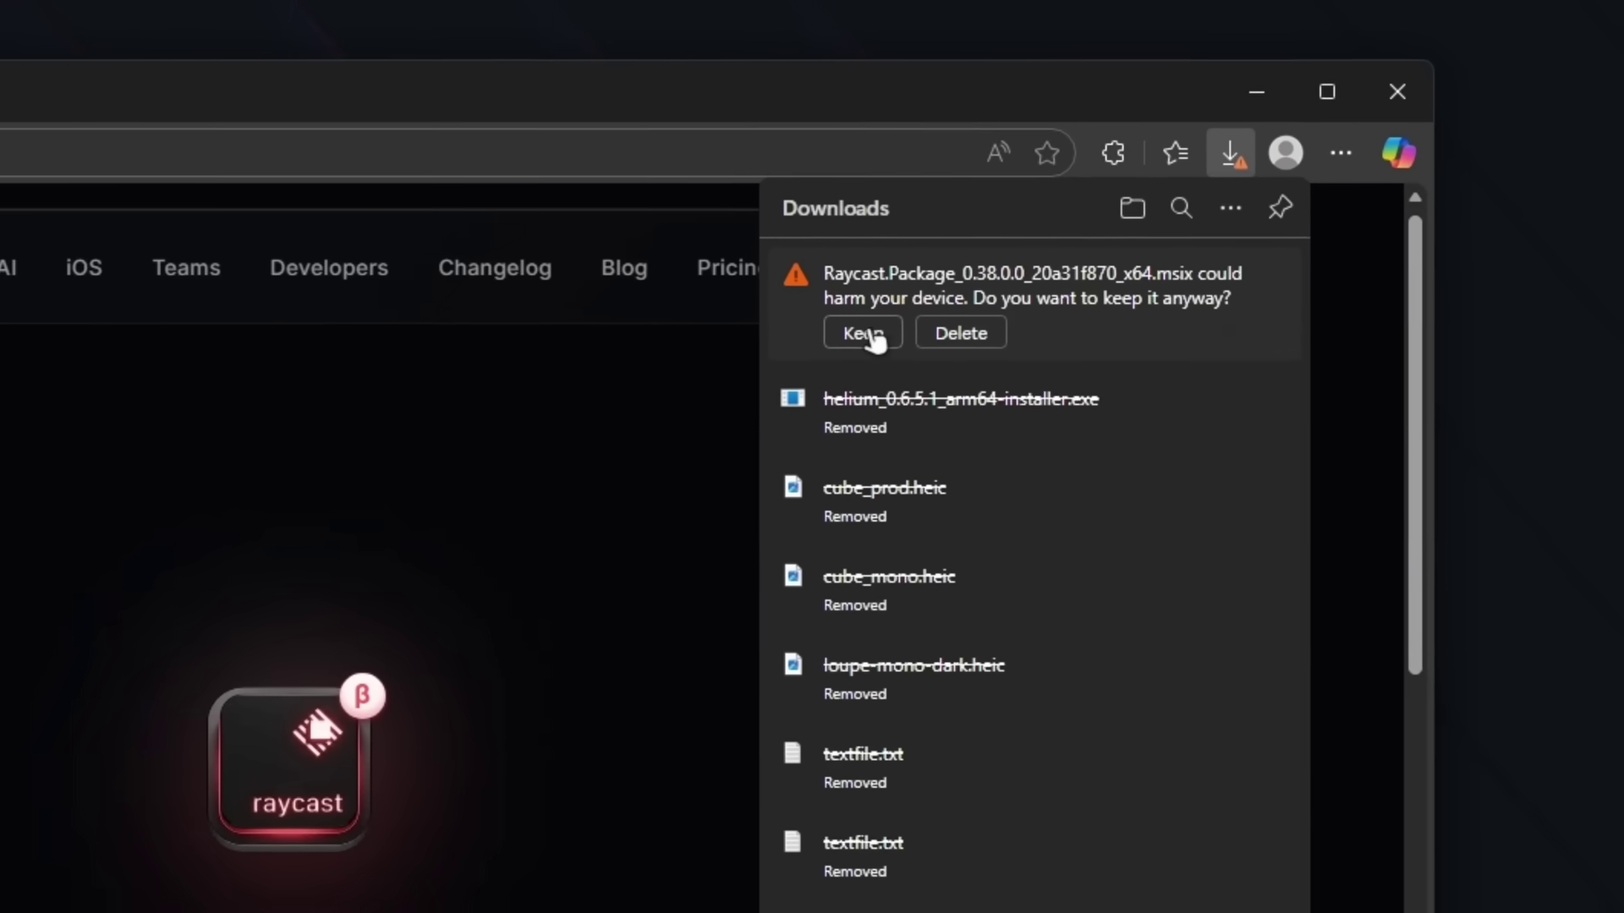
pyautogui.click(1130, 214)
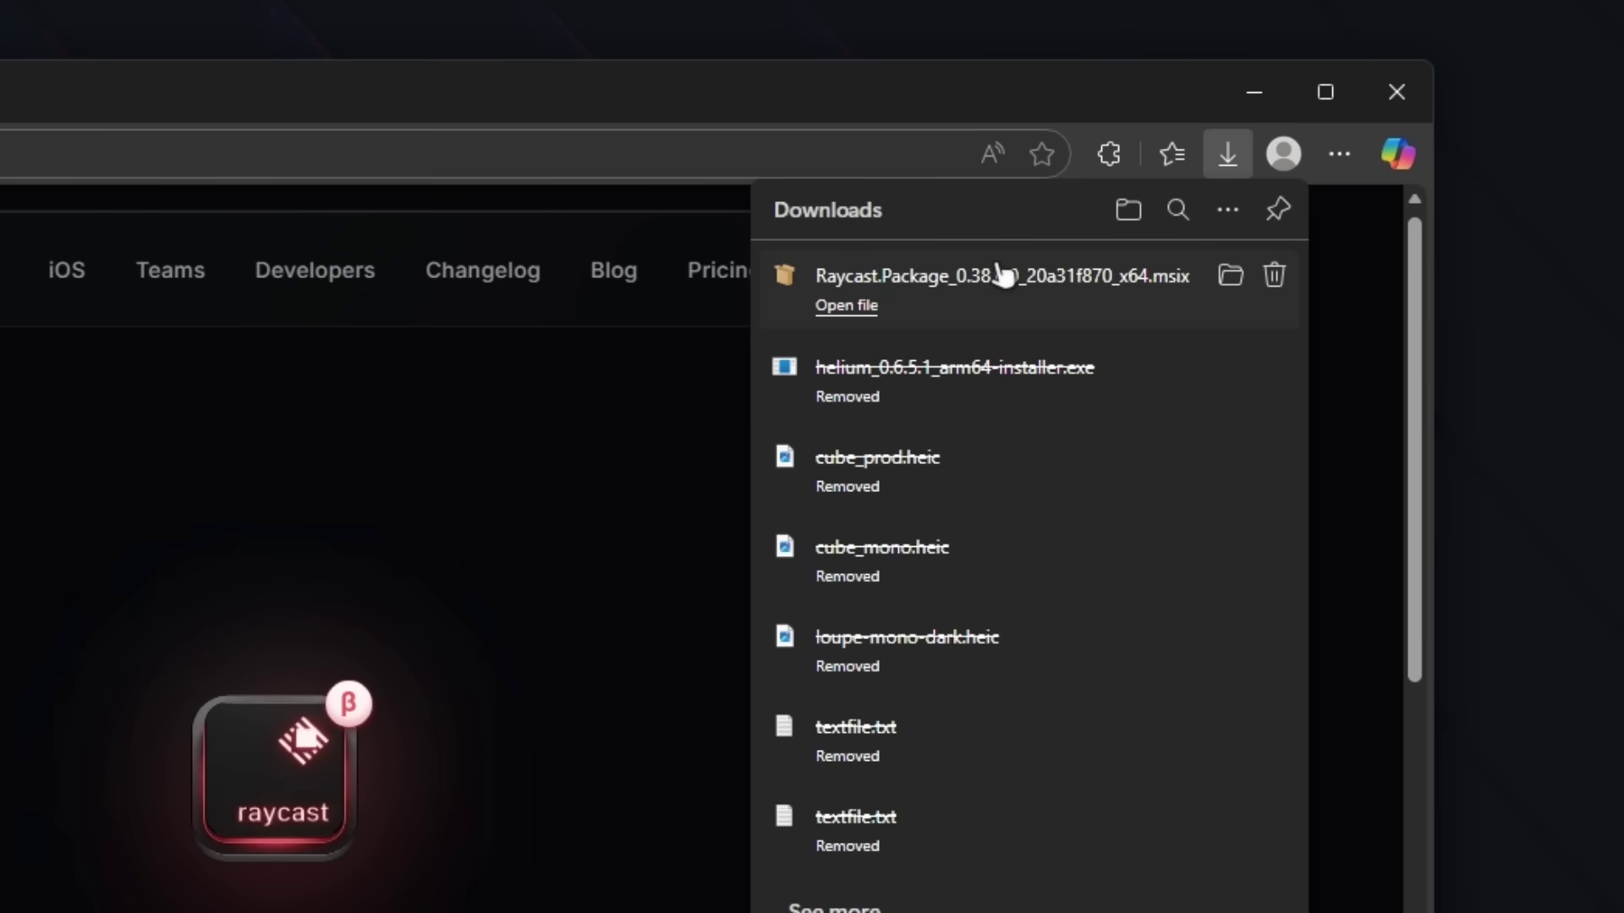
pyautogui.click(785, 302)
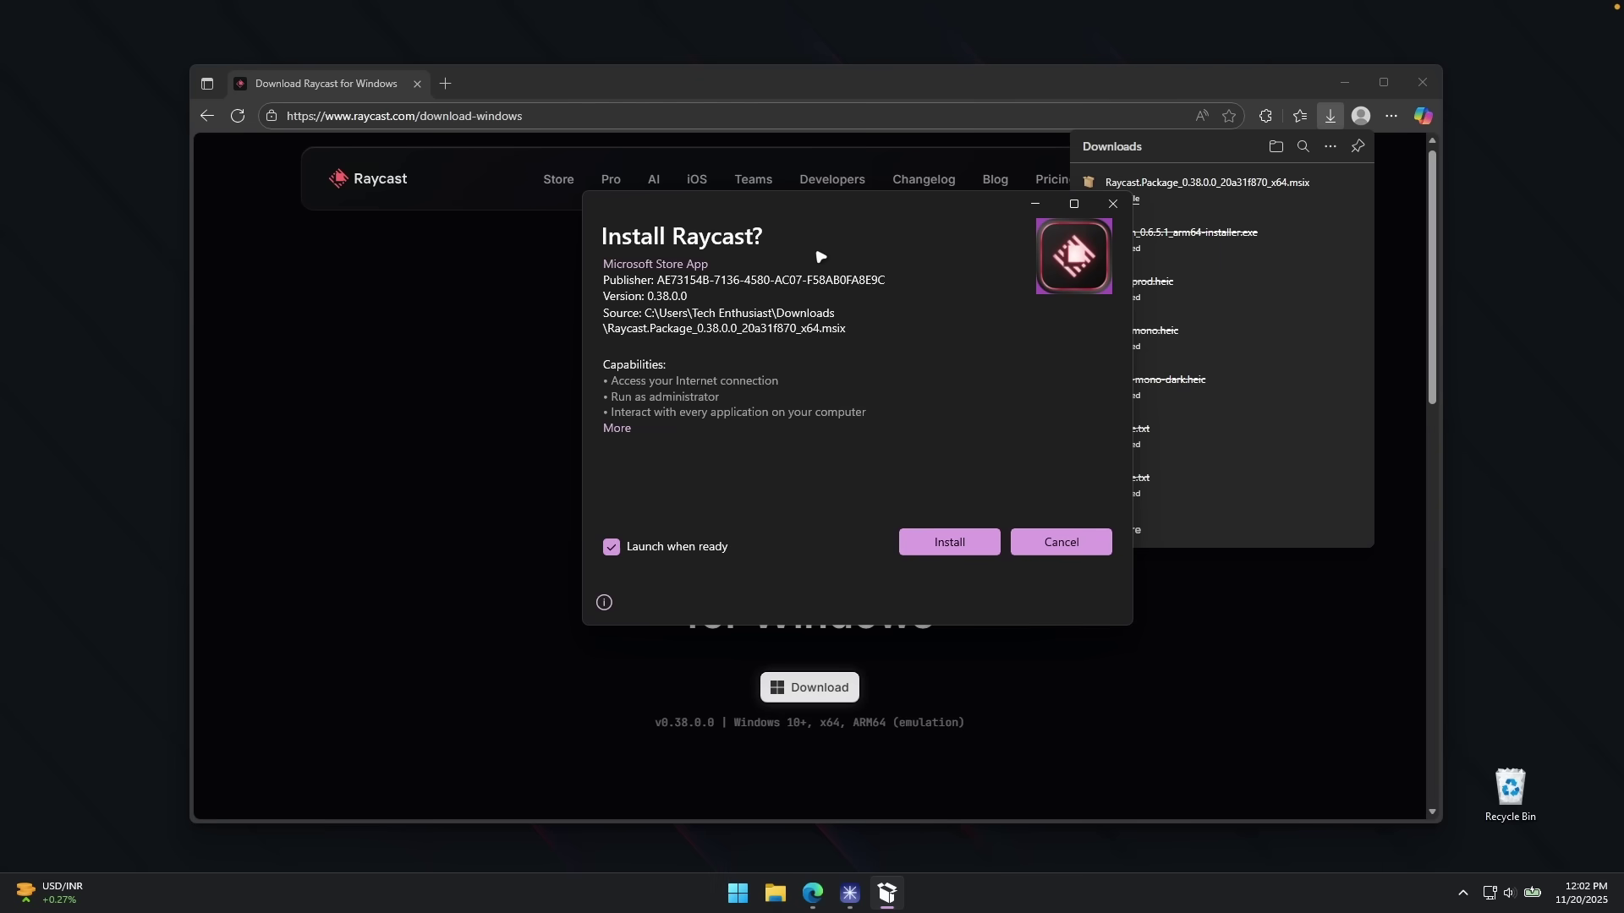
# Install Raycast 0.38.0.0 from App Installer and minimize the Edge window
pyautogui.click(965, 546)
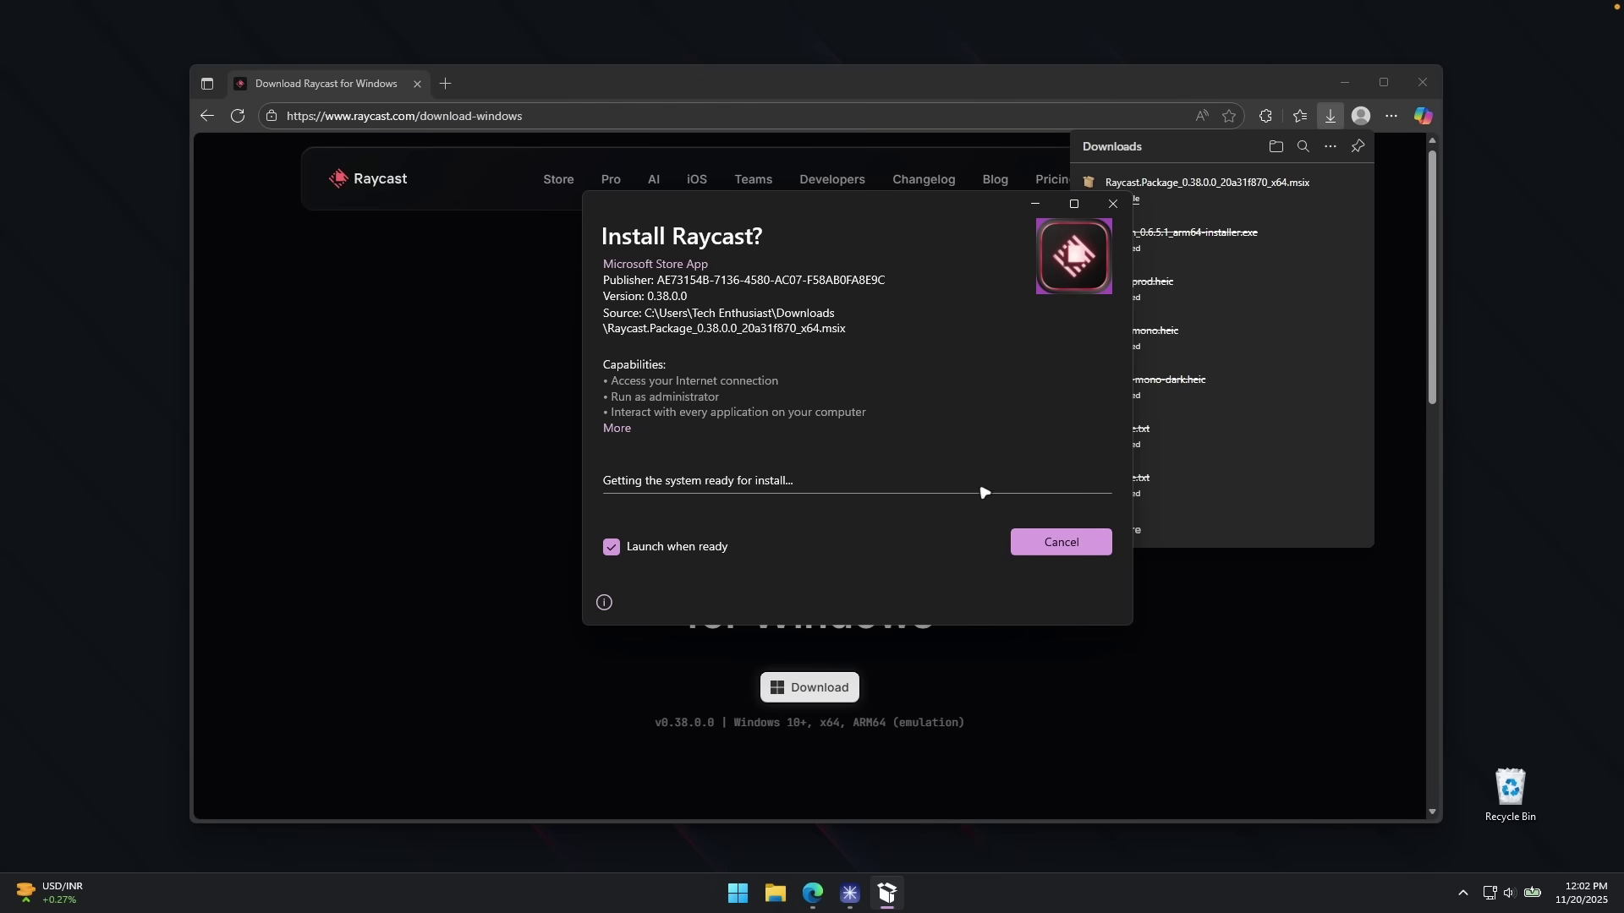
pyautogui.click(1344, 85)
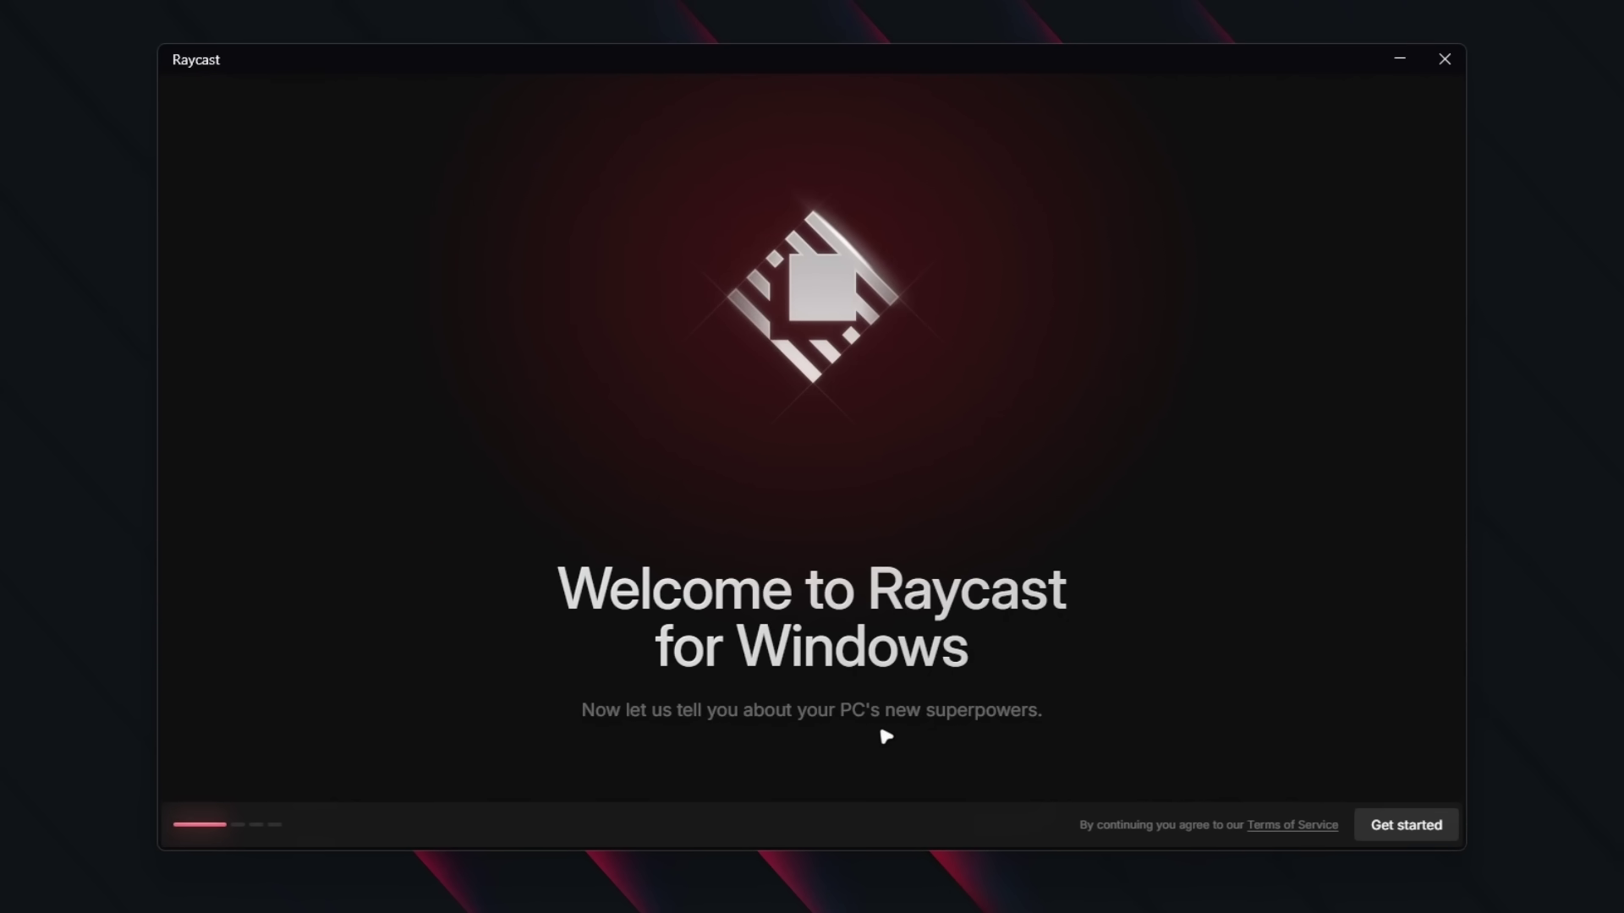
# Step through the Raycast onboarding pages to the final Alt + Space hotkey page
pyautogui.click(1399, 833)
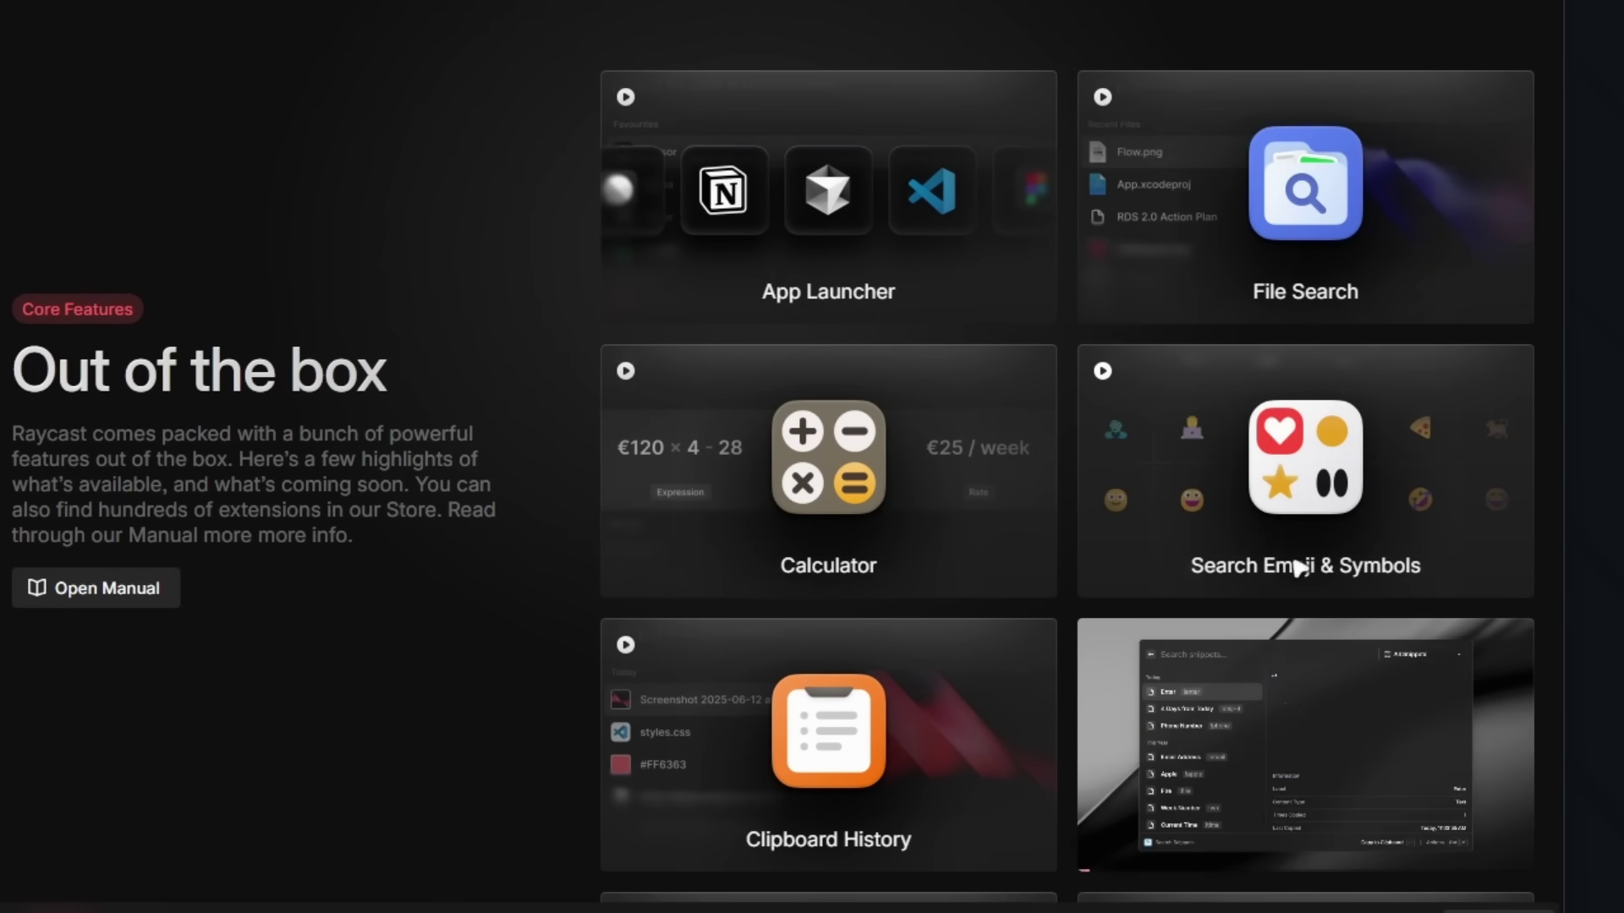
pyautogui.scroll(-4, 903, 690)
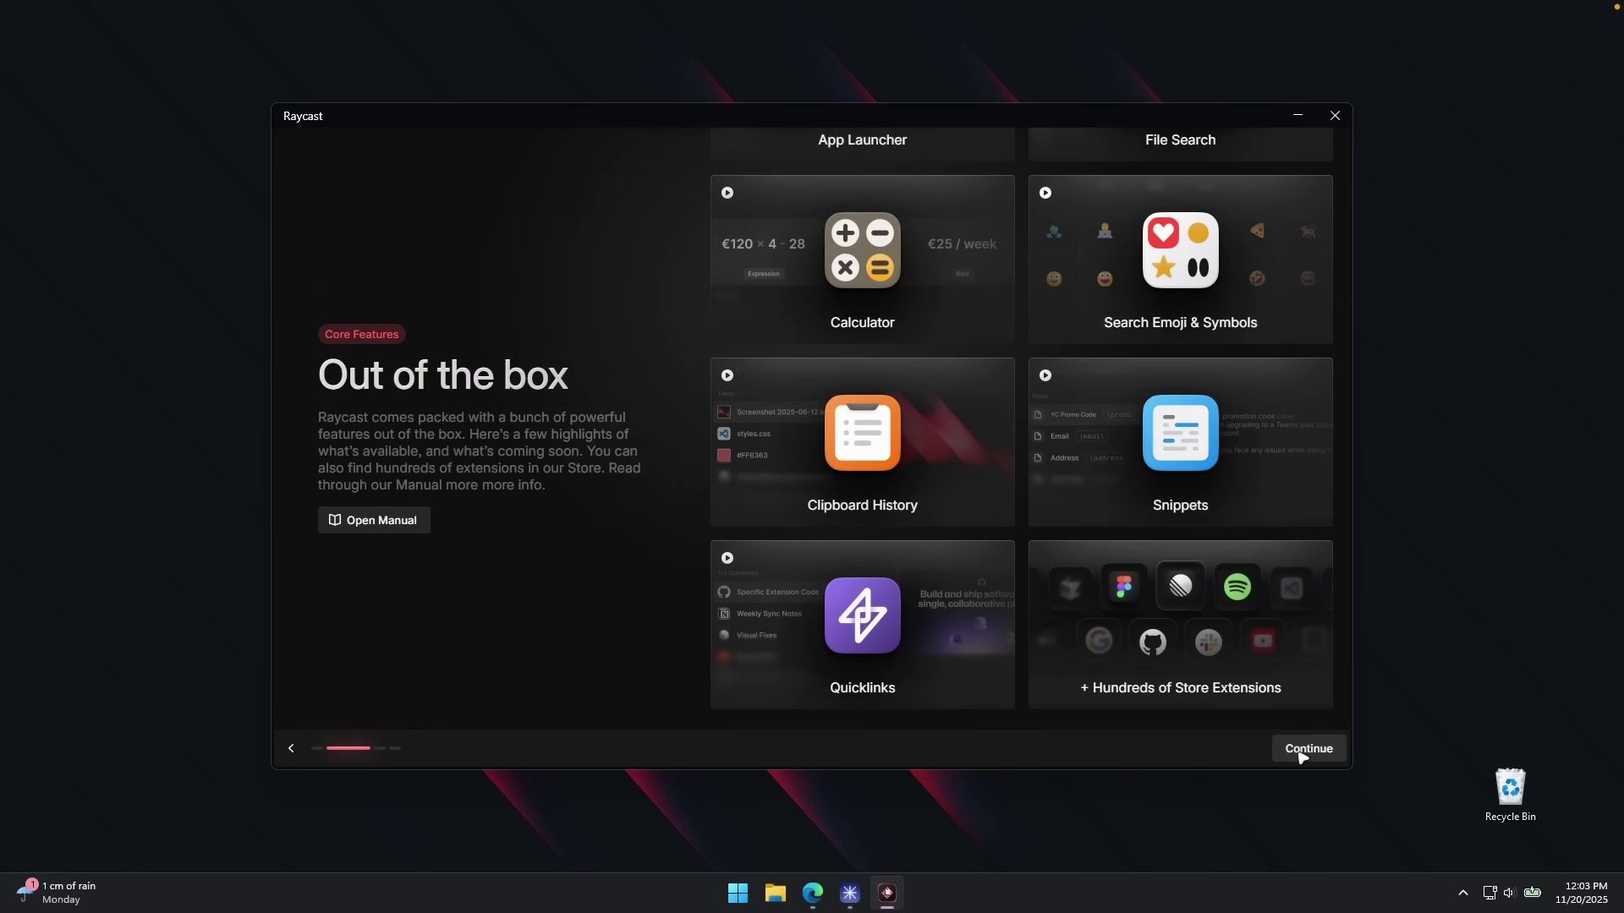
pyautogui.click(1308, 748)
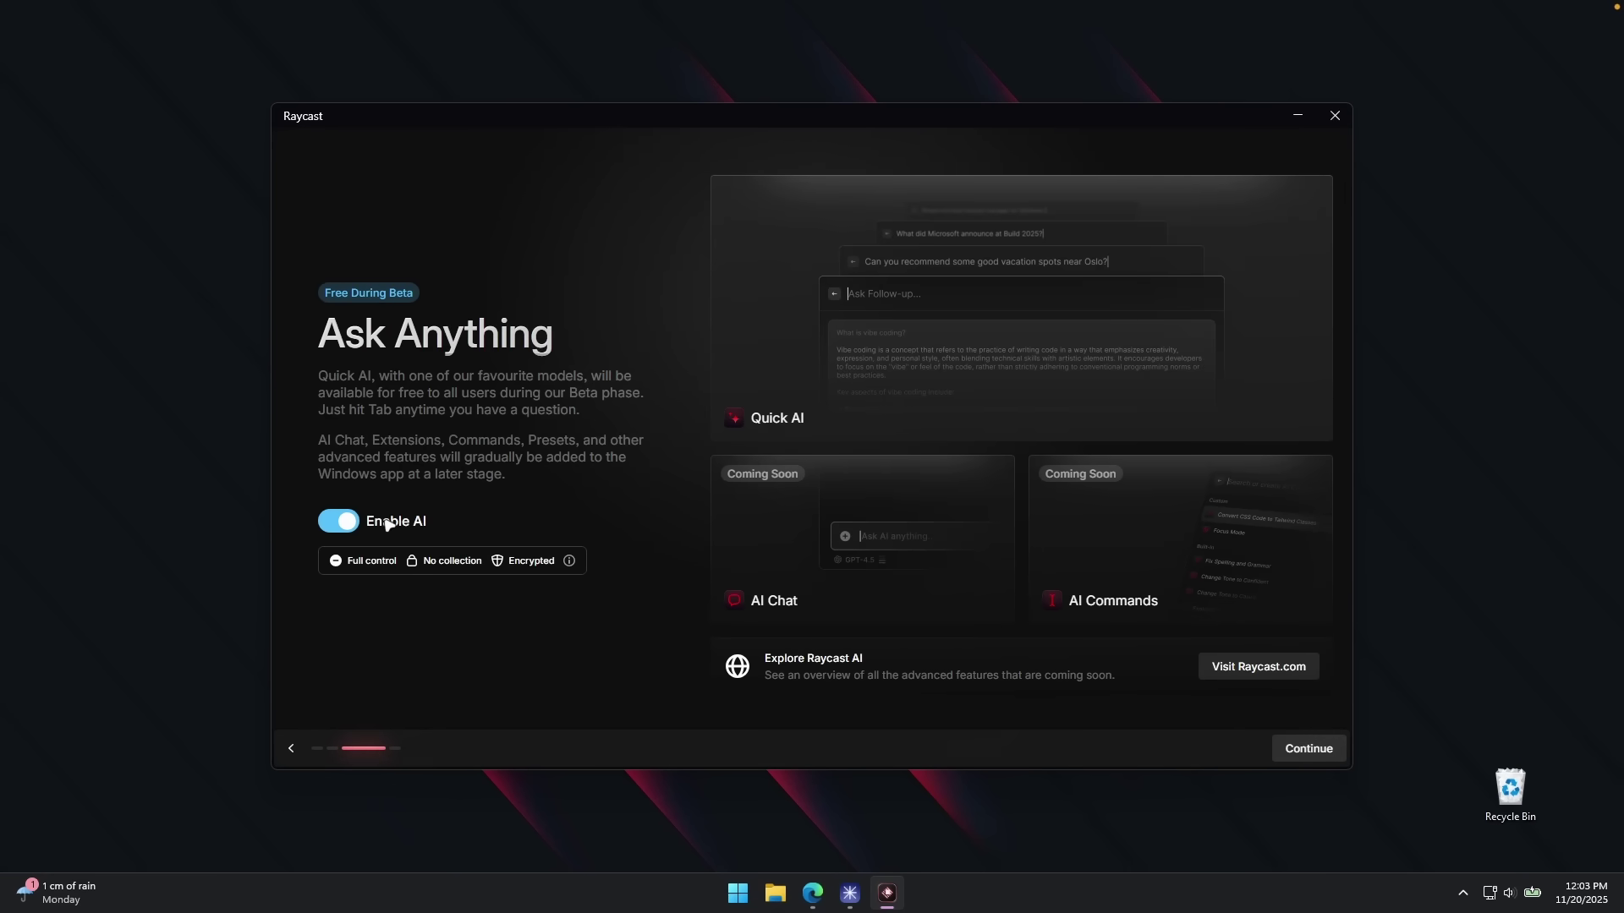
pyautogui.click(1308, 749)
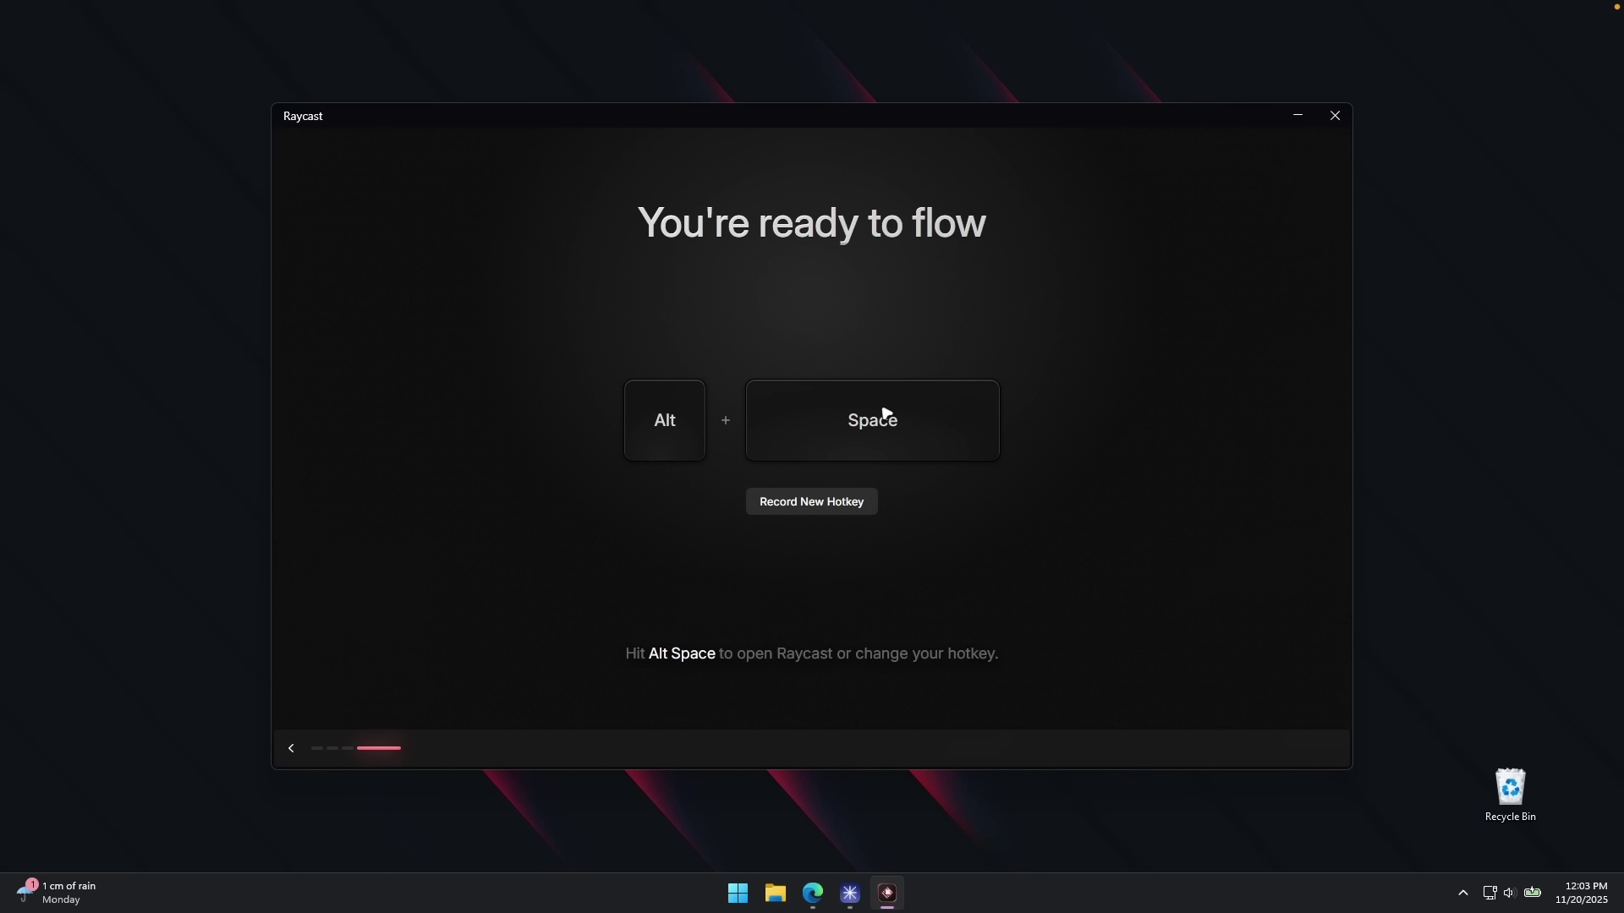
# Open the launcher with Alt+Space and launch File Explorer by searching 'file explo'
pyautogui.hotkey('alt', 'space')
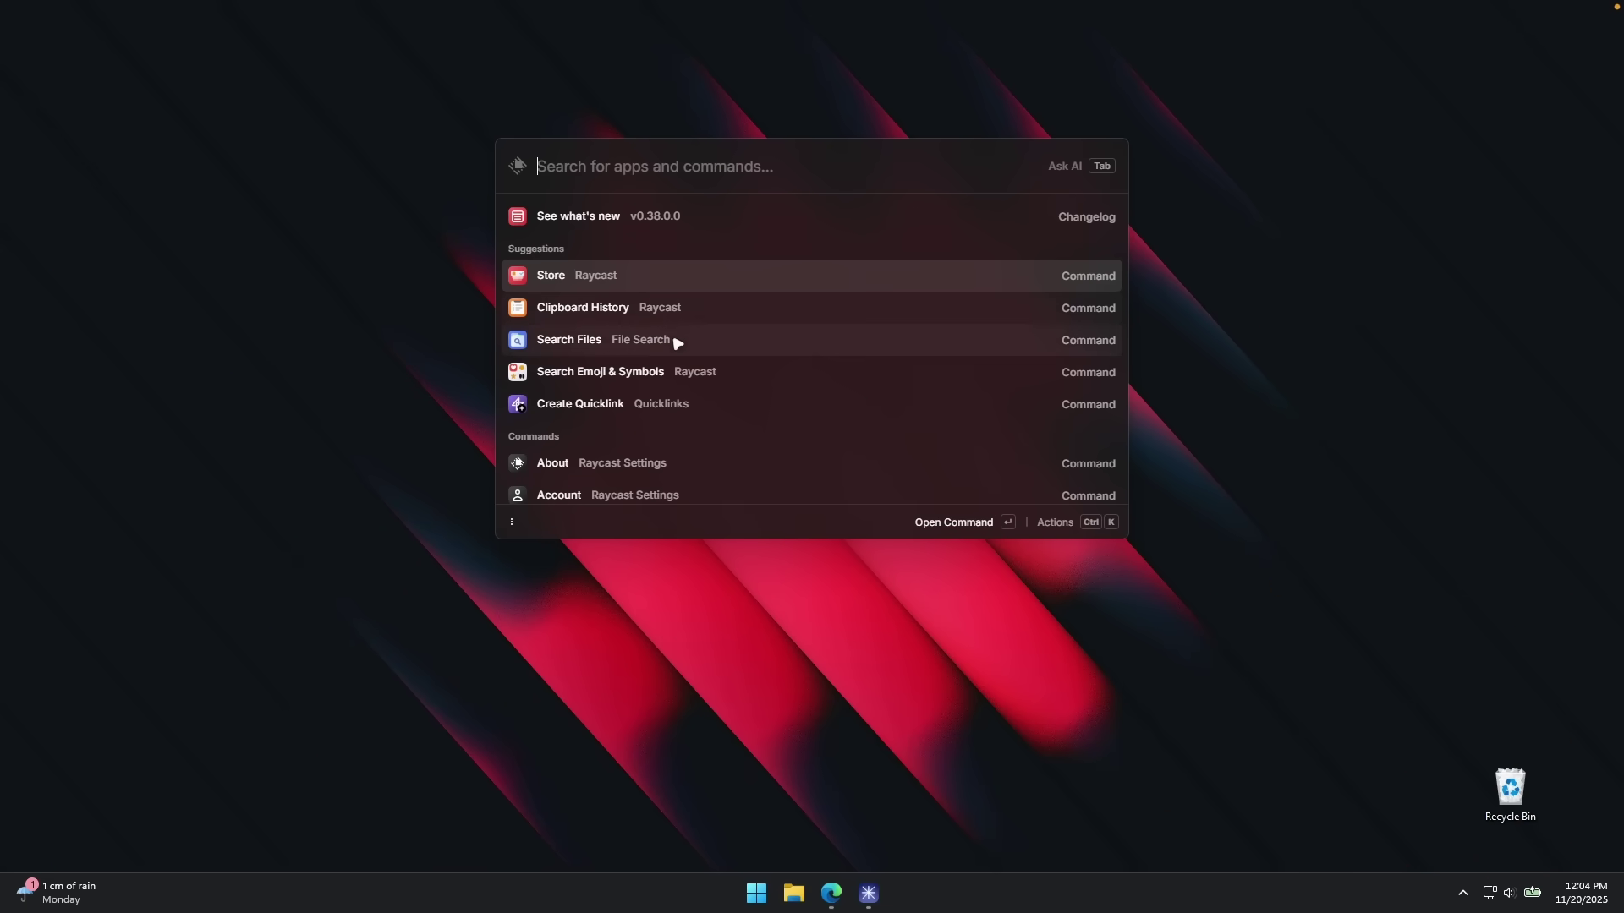
pyautogui.scroll(-5, 668, 315)
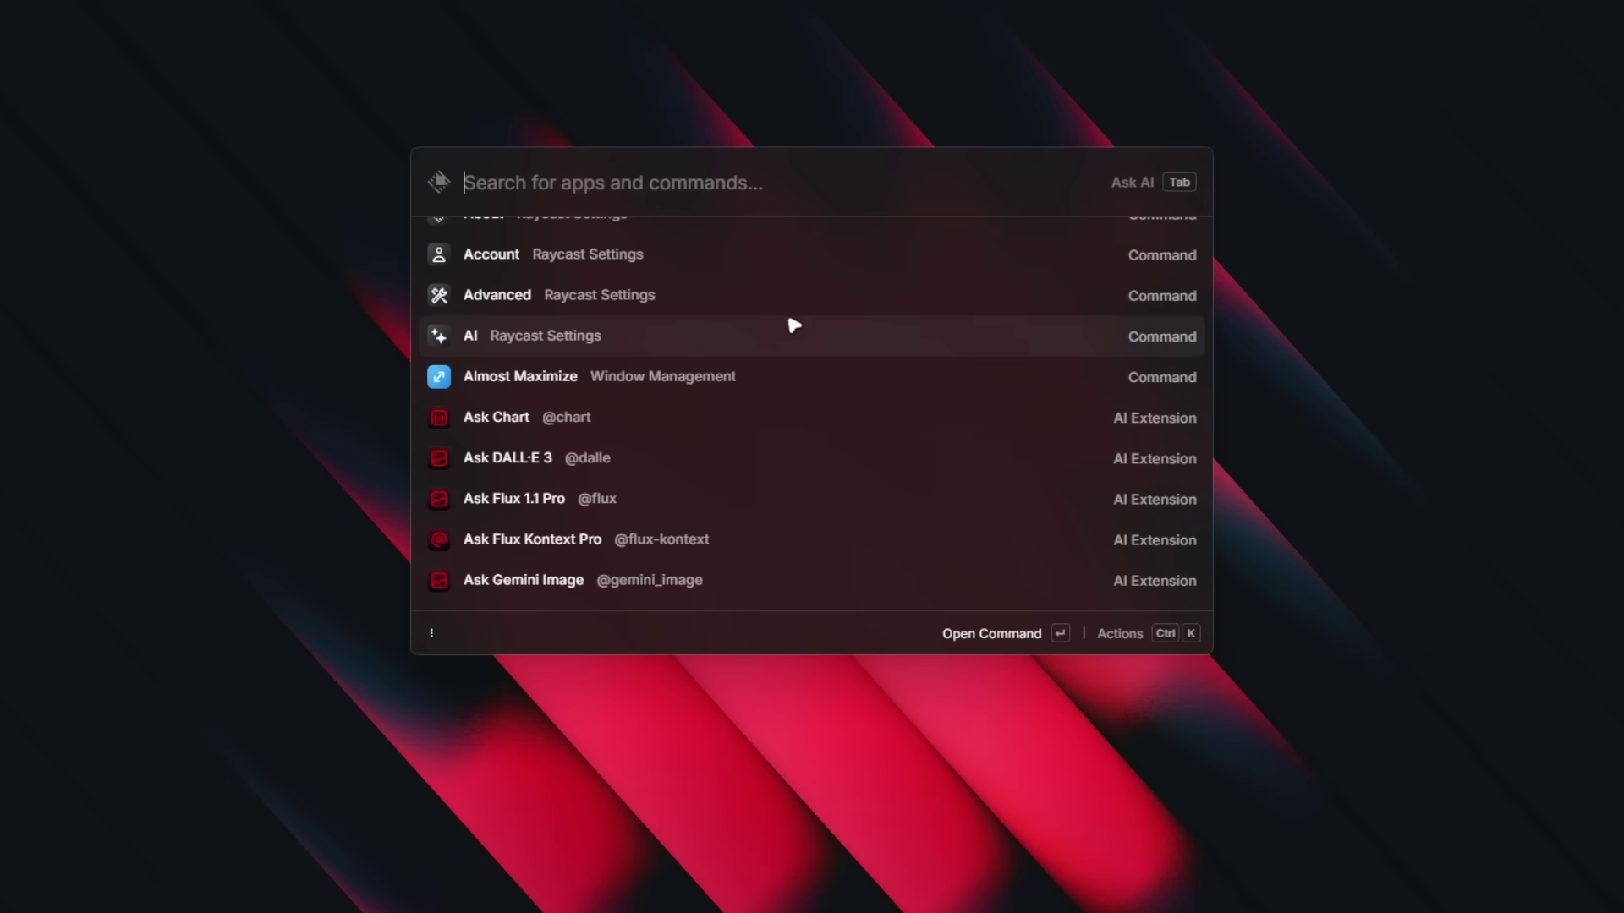
pyautogui.scroll(-10, 676, 318)
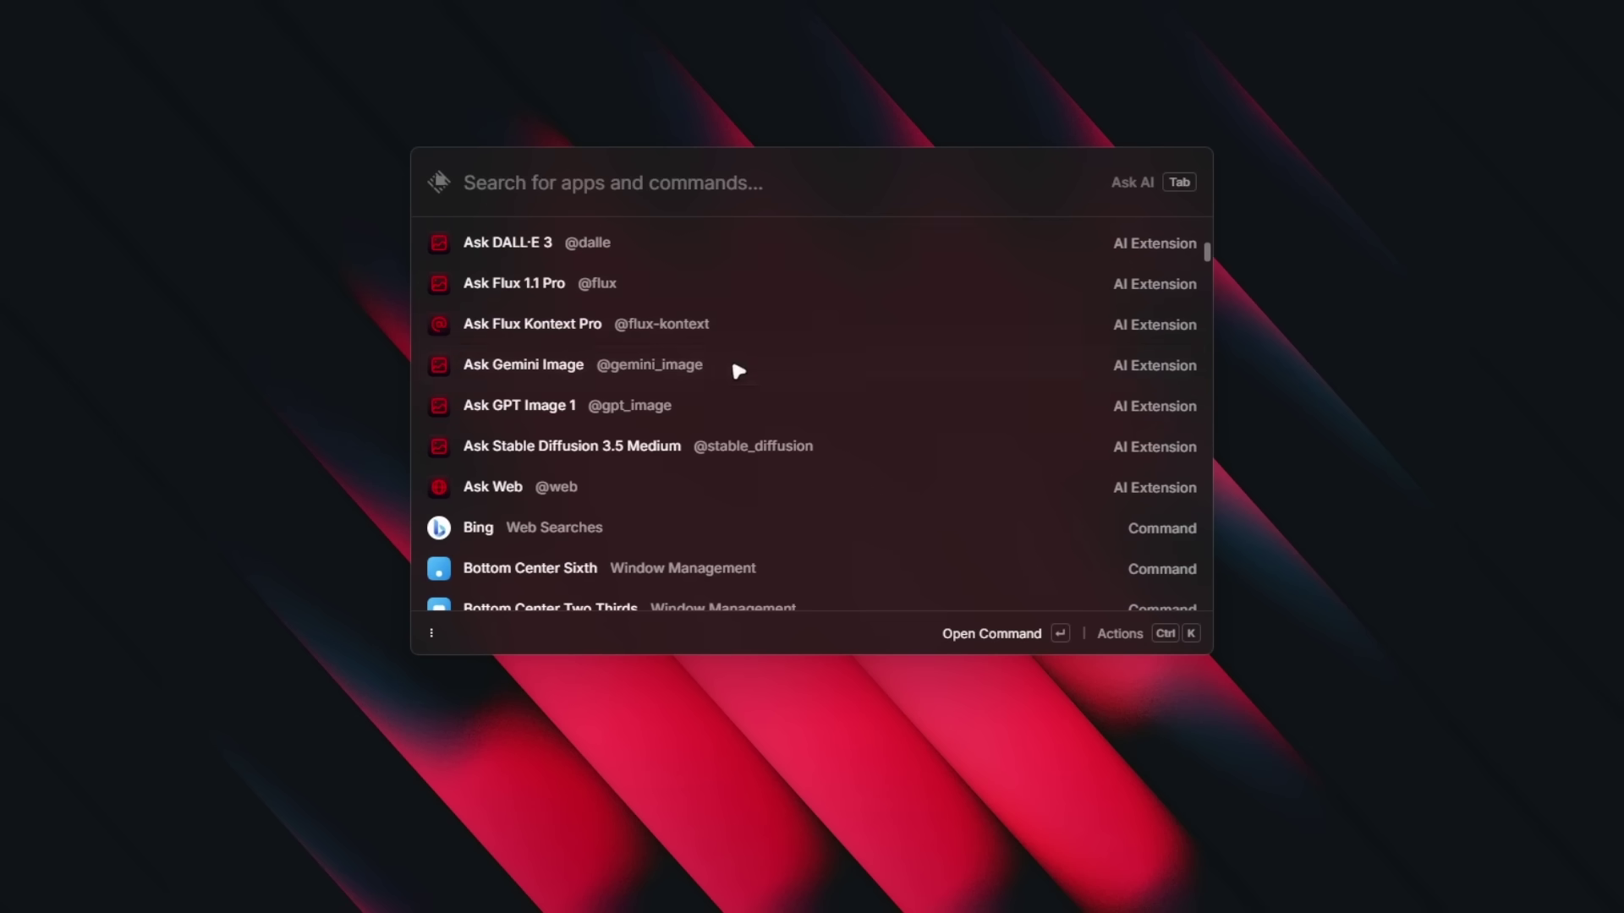
pyautogui.scroll(10, 708, 510)
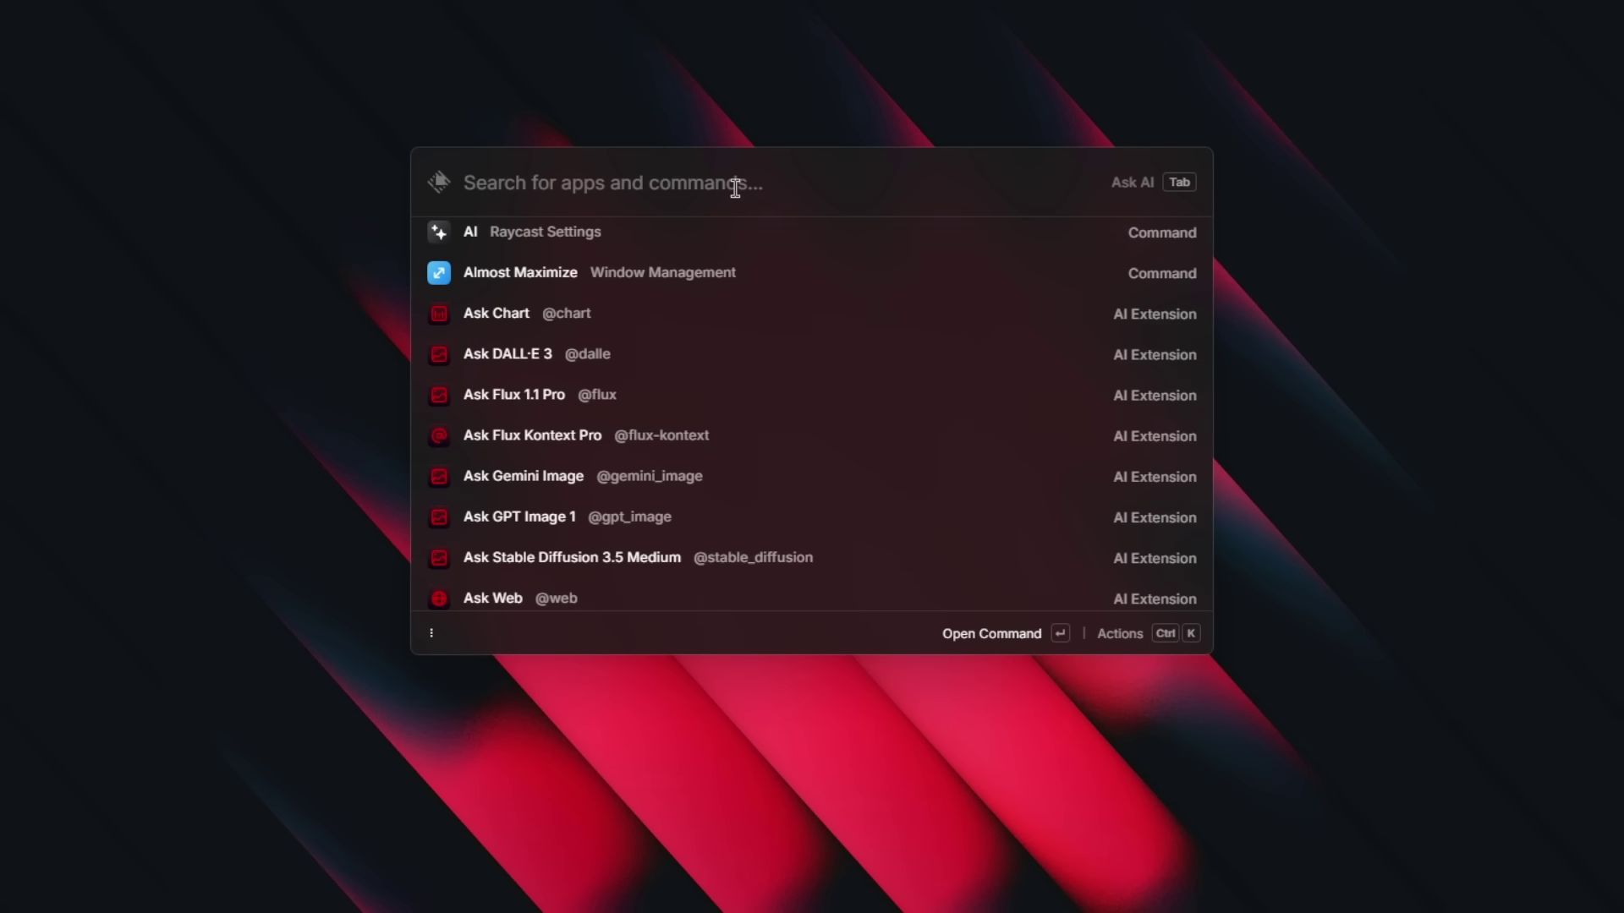
pyautogui.write('file explo')
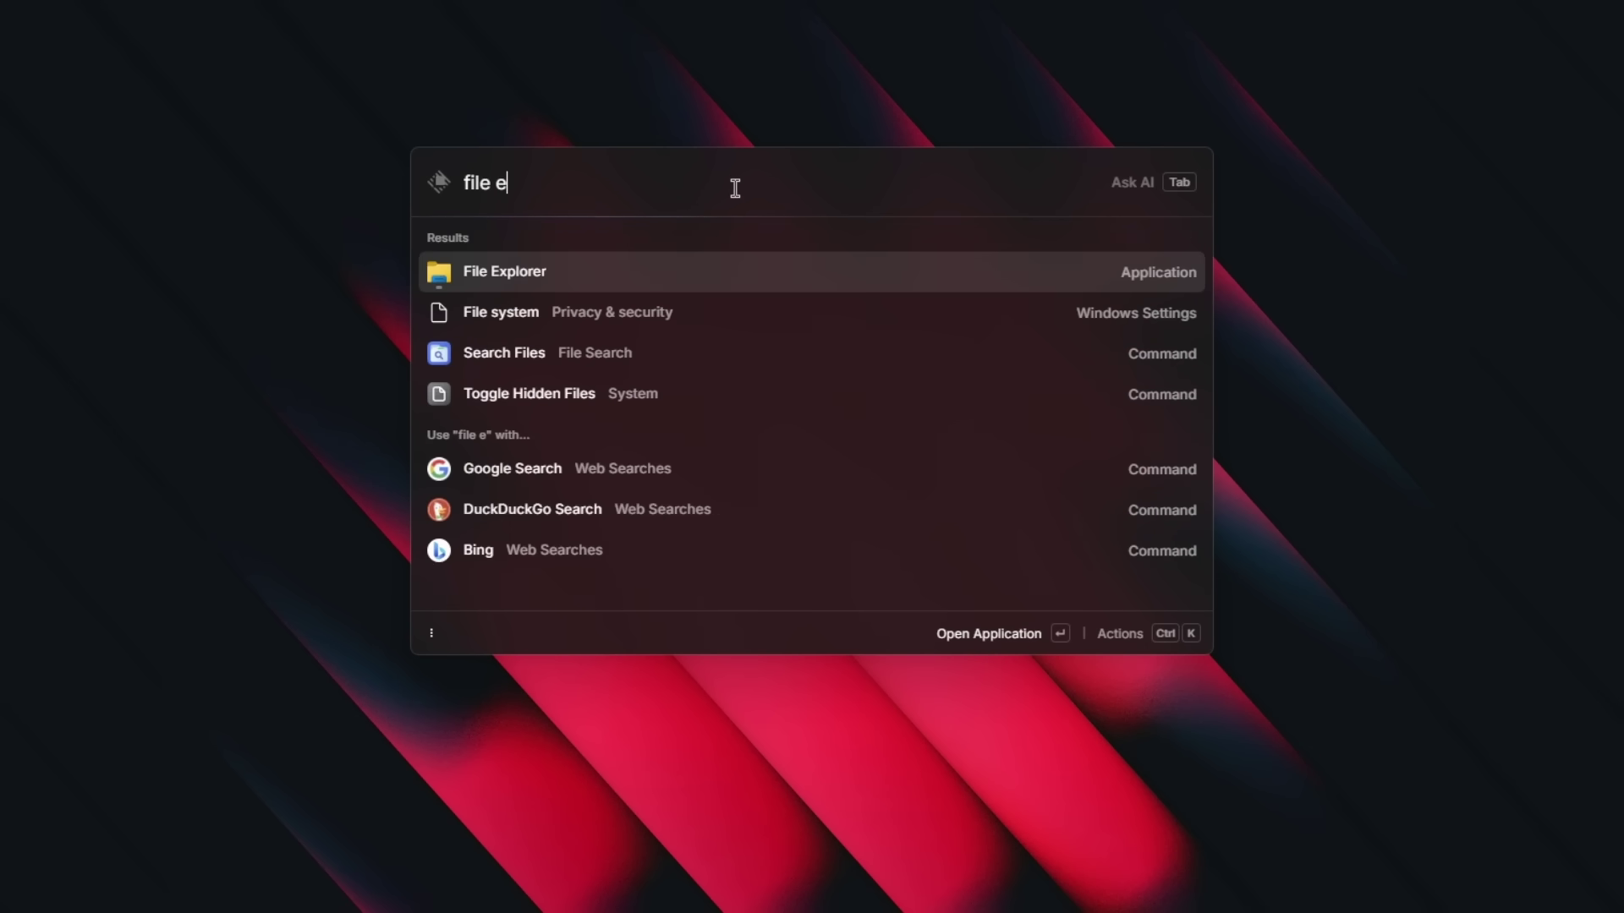
pyautogui.click(551, 274)
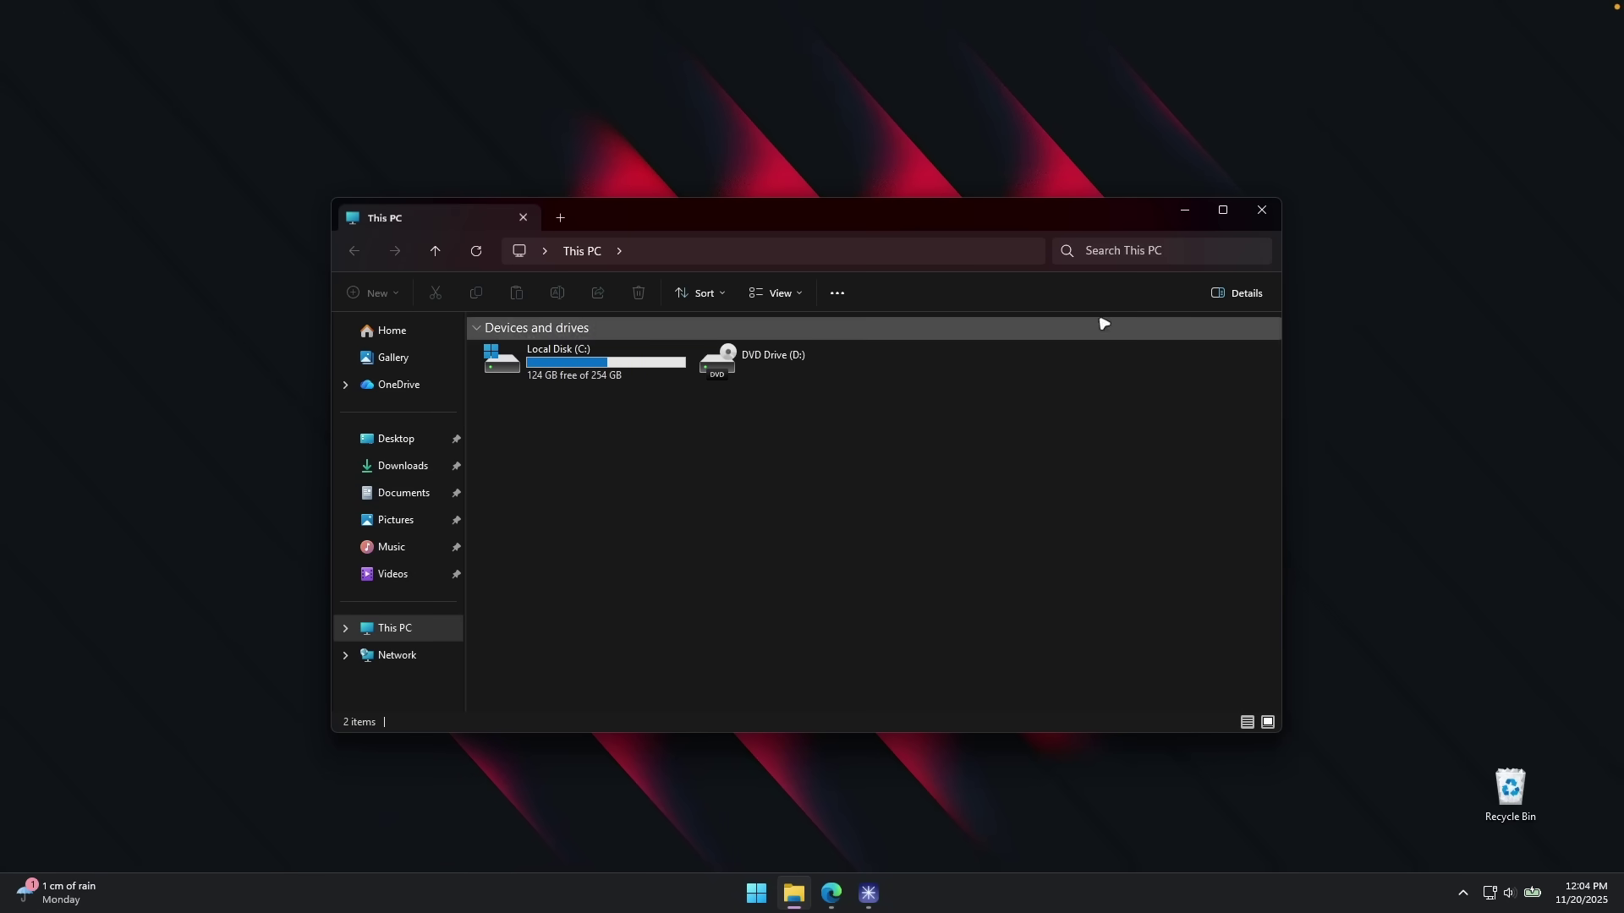
# Minimize File Explorer and bring the empty Raycast launcher back up
pyautogui.click(1185, 210)
pyautogui.hotkey('alt', 'space')
pyautogui.press('Escape')
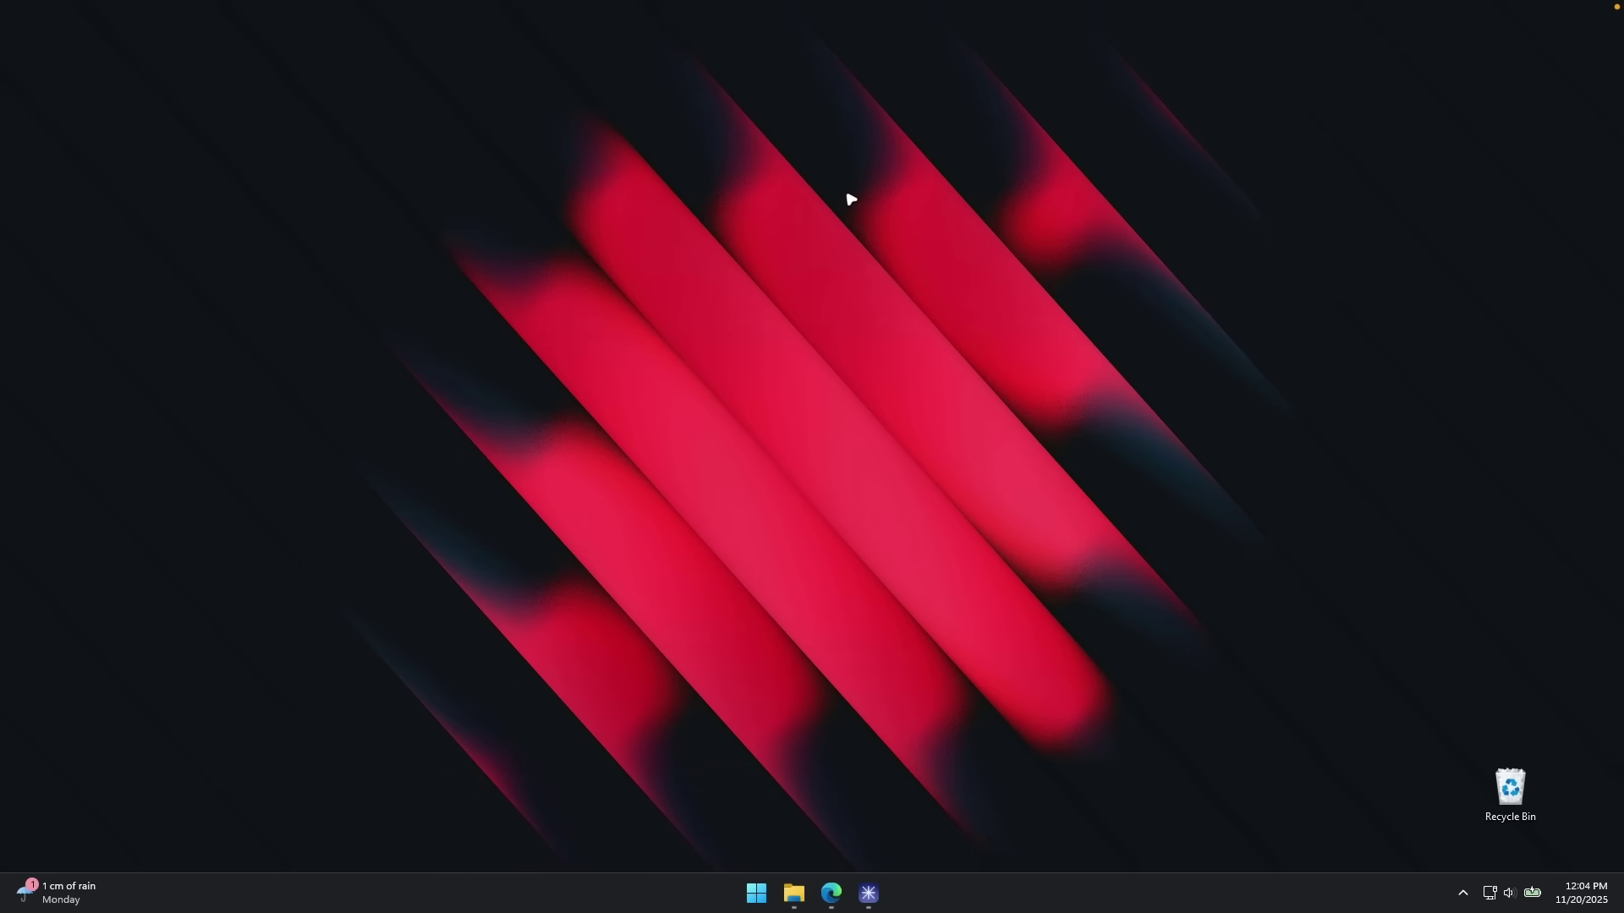
pyautogui.hotkey('alt', 'space')
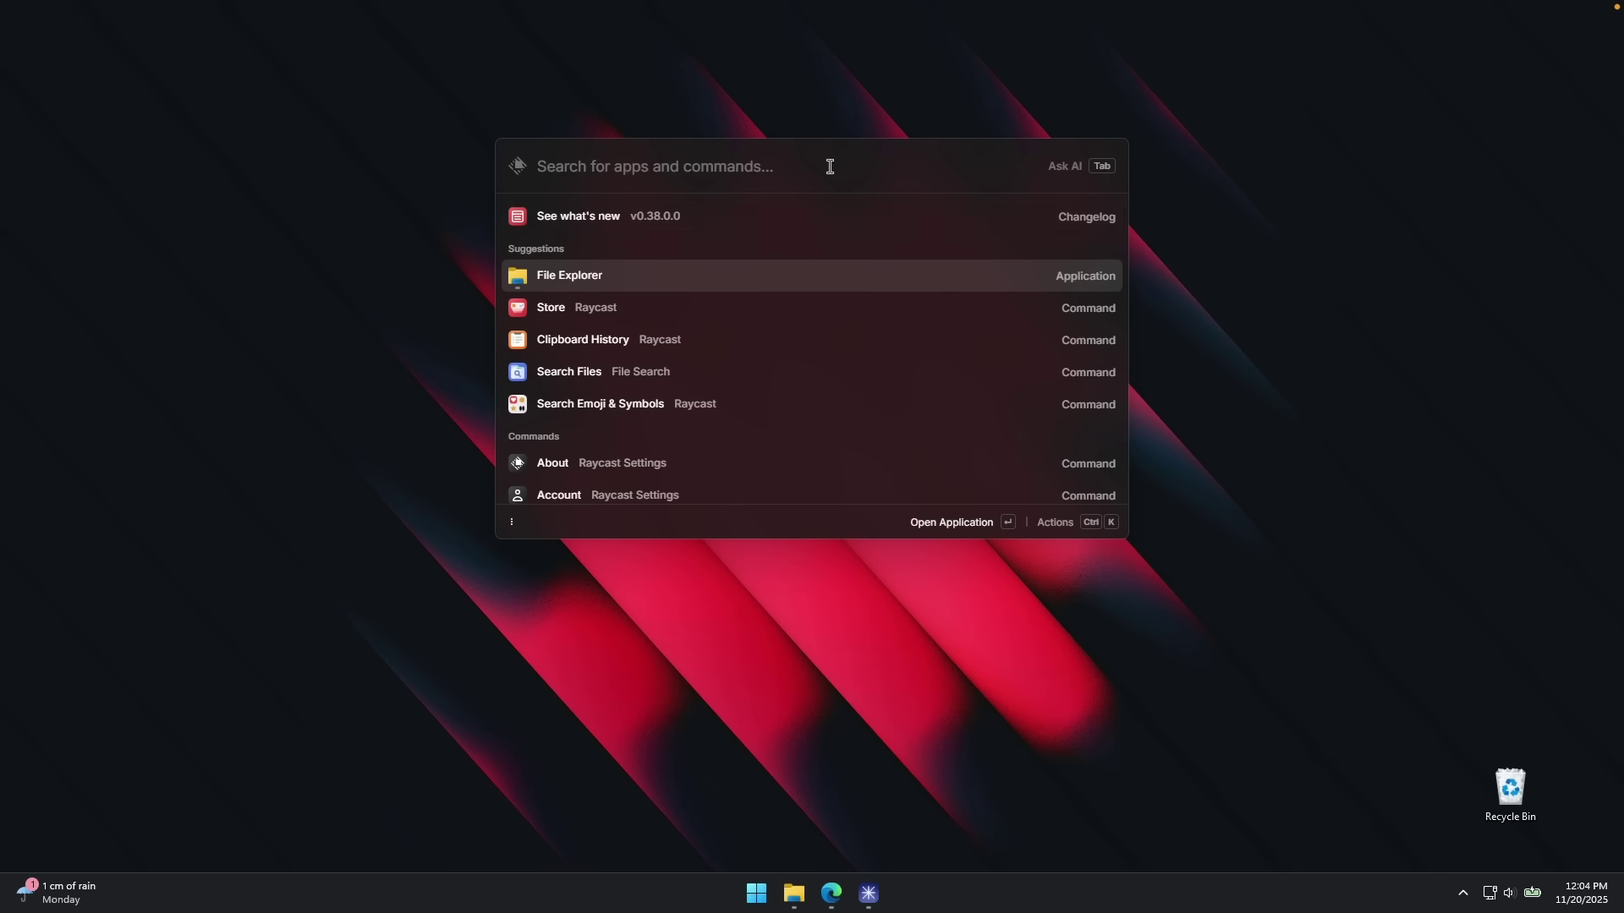
pyautogui.click(755, 218)
pyautogui.scroll(-6, 717, 322)
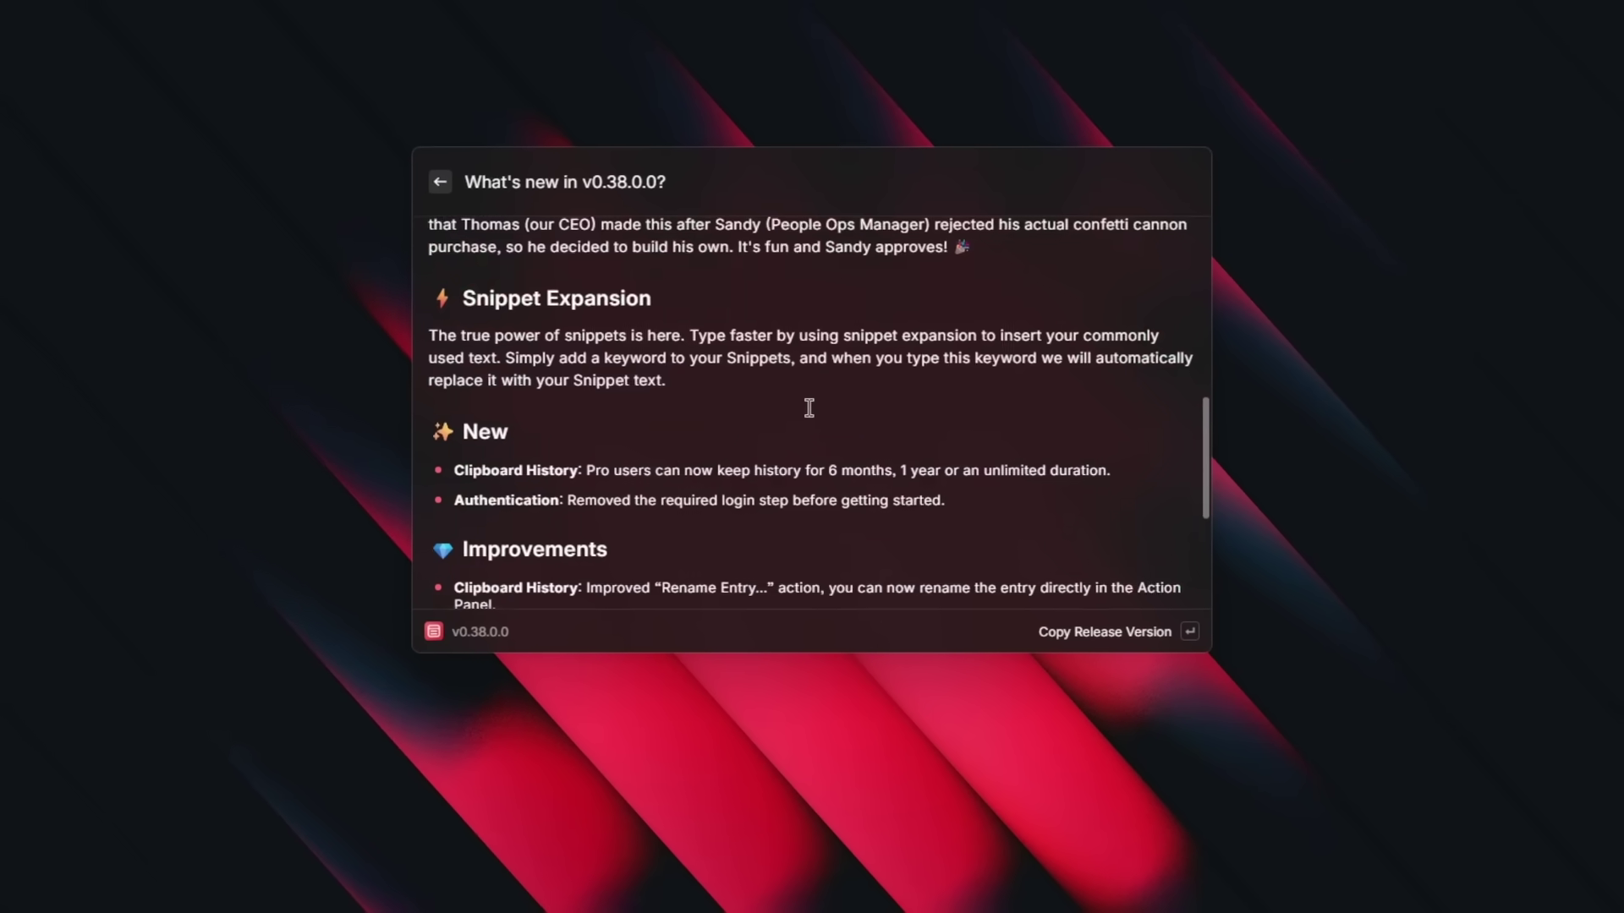
pyautogui.scroll(-5, 809, 408)
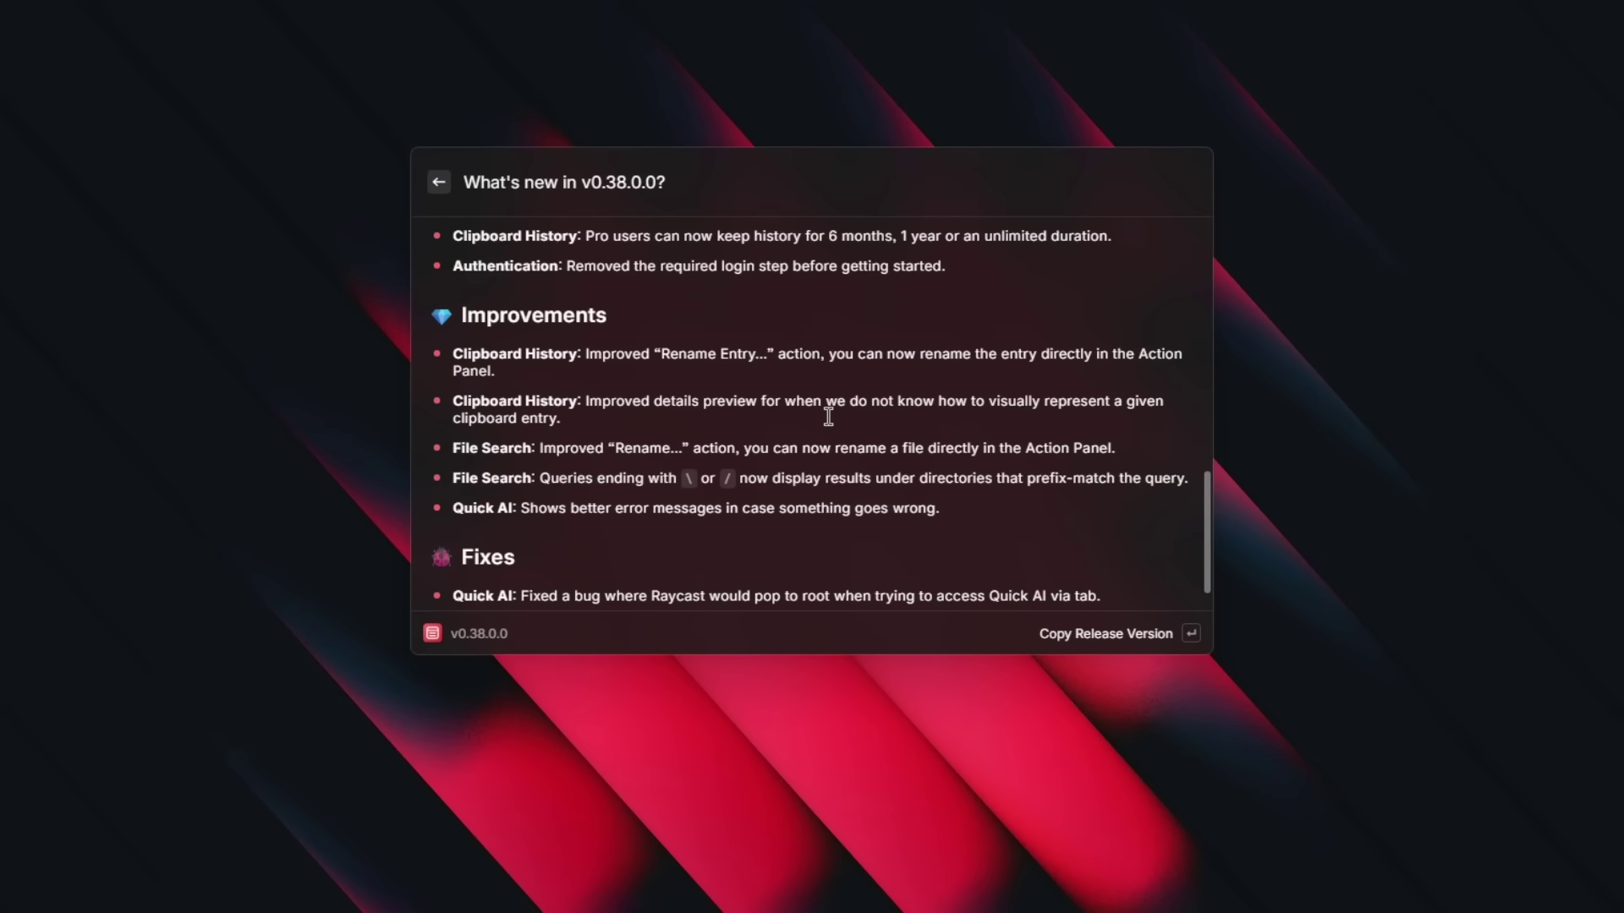
pyautogui.scroll(6, 928, 414)
pyautogui.scroll(-2, 746, 395)
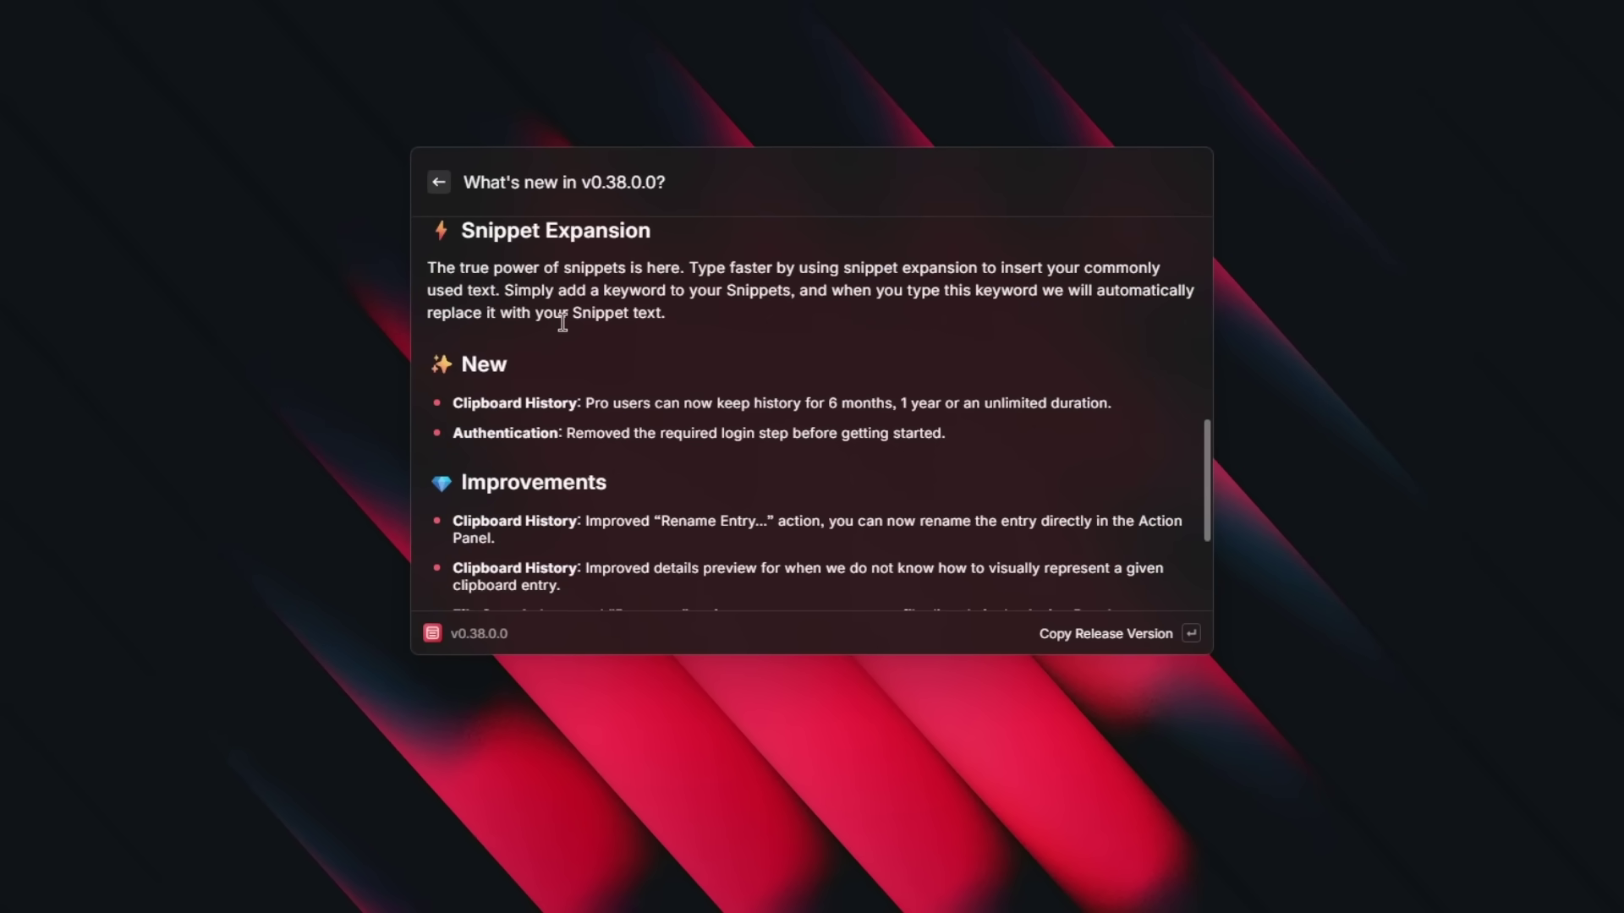
pyautogui.scroll(1, 553, 309)
pyautogui.scroll(-3, 873, 373)
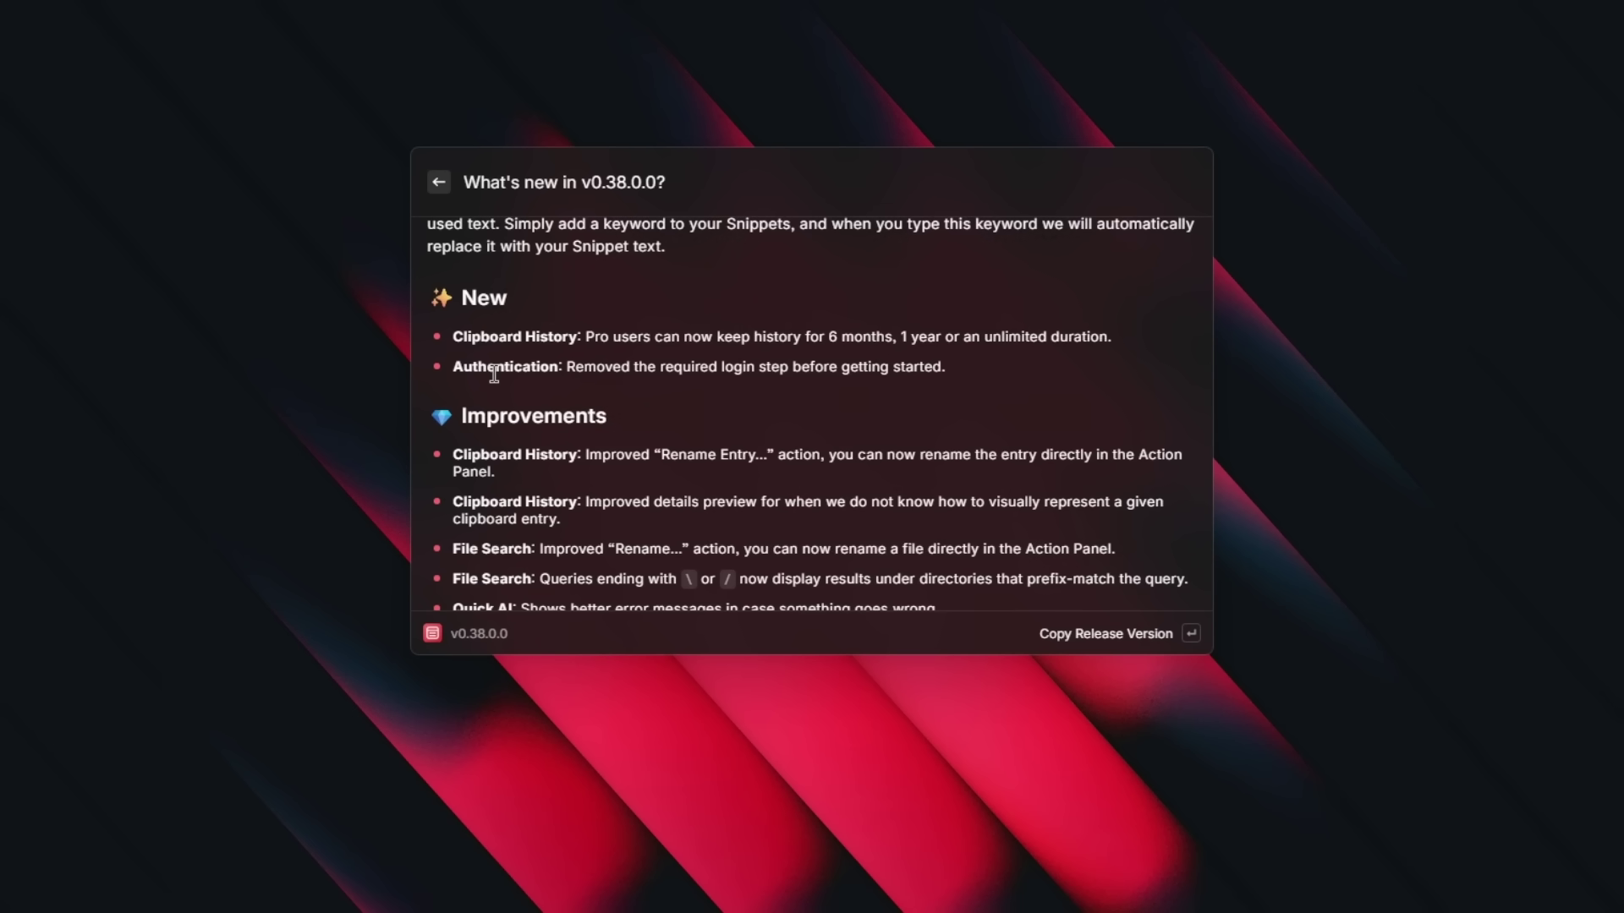
pyautogui.scroll(-4, 678, 384)
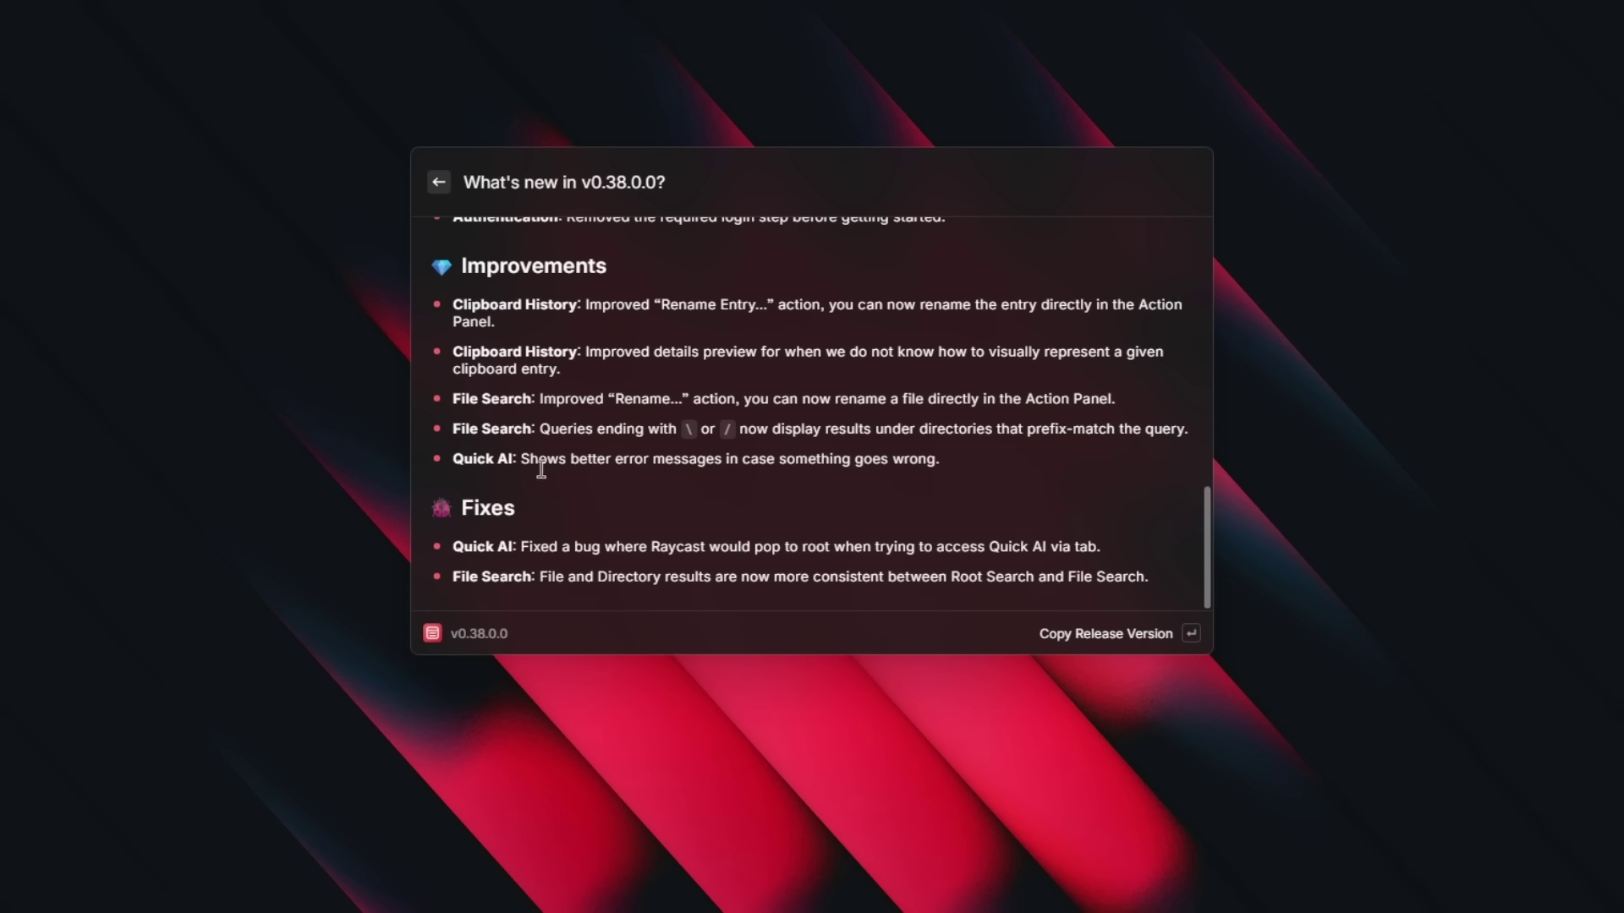
pyautogui.scroll(5, 583, 515)
# Accept the AI welcome notice and ask Quick AI 'how can i install vs code on windows?'
pyautogui.click(438, 182)
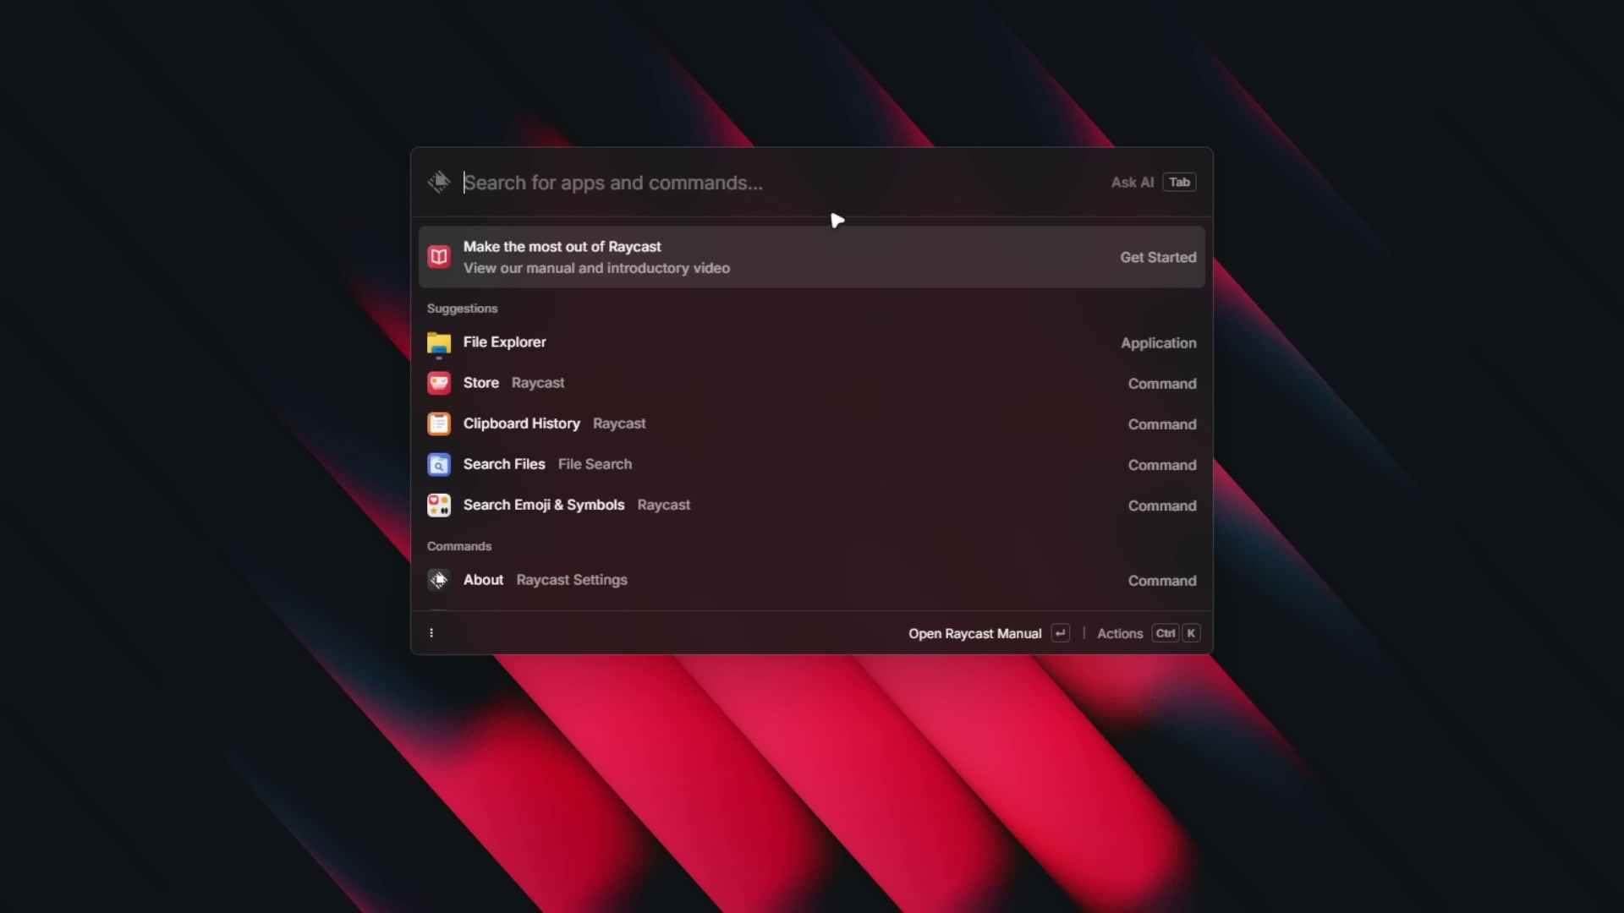
pyautogui.click(1141, 183)
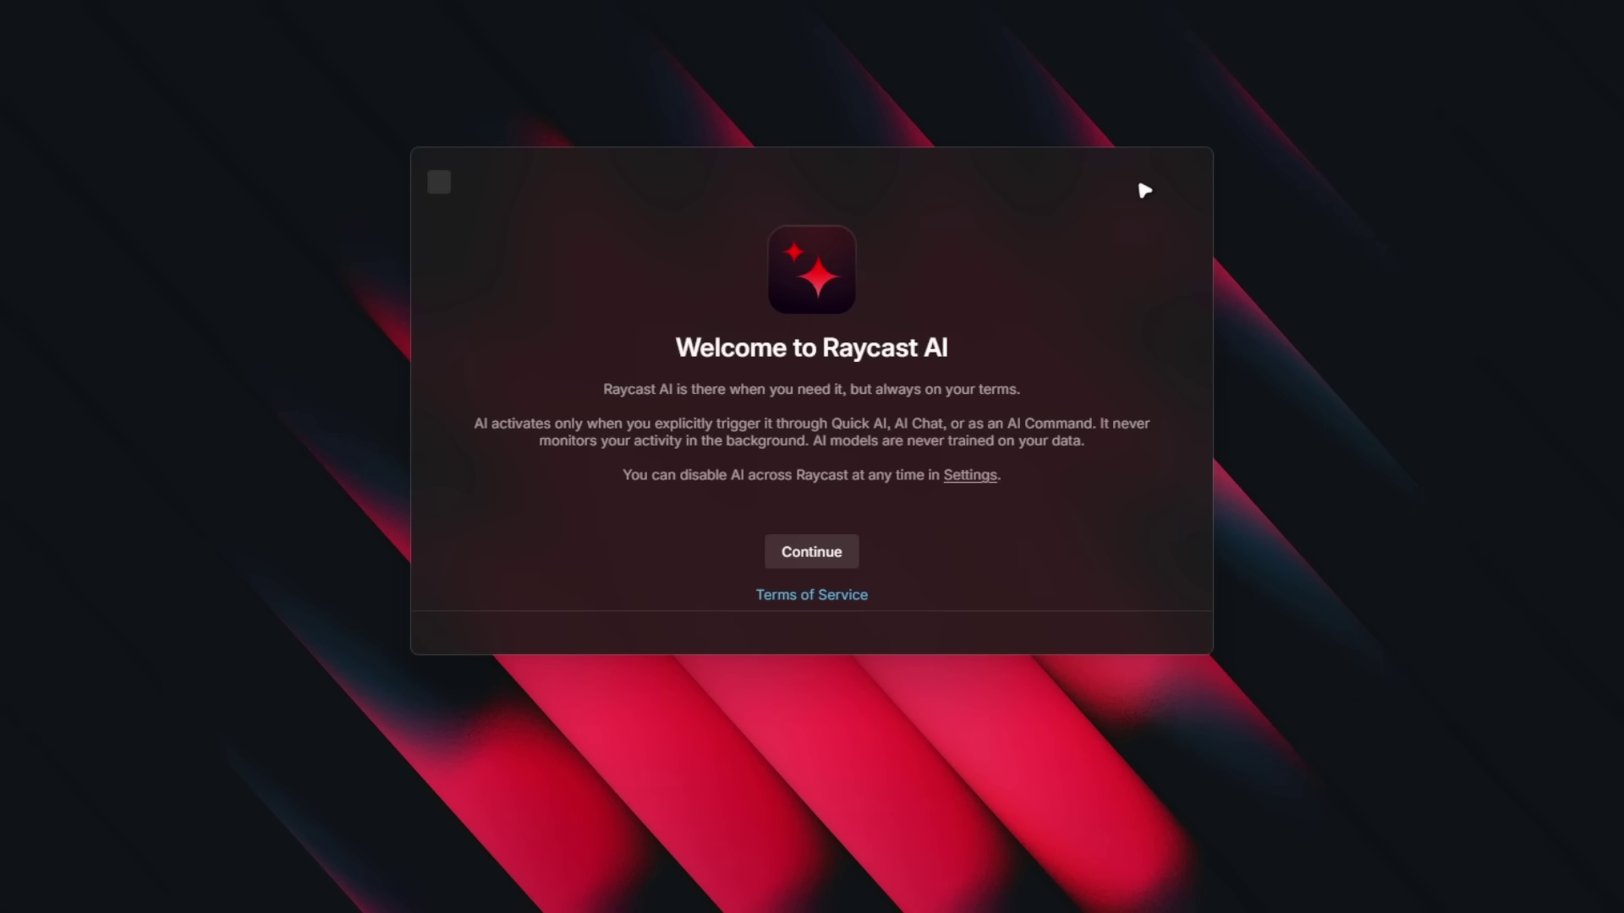
pyautogui.click(839, 561)
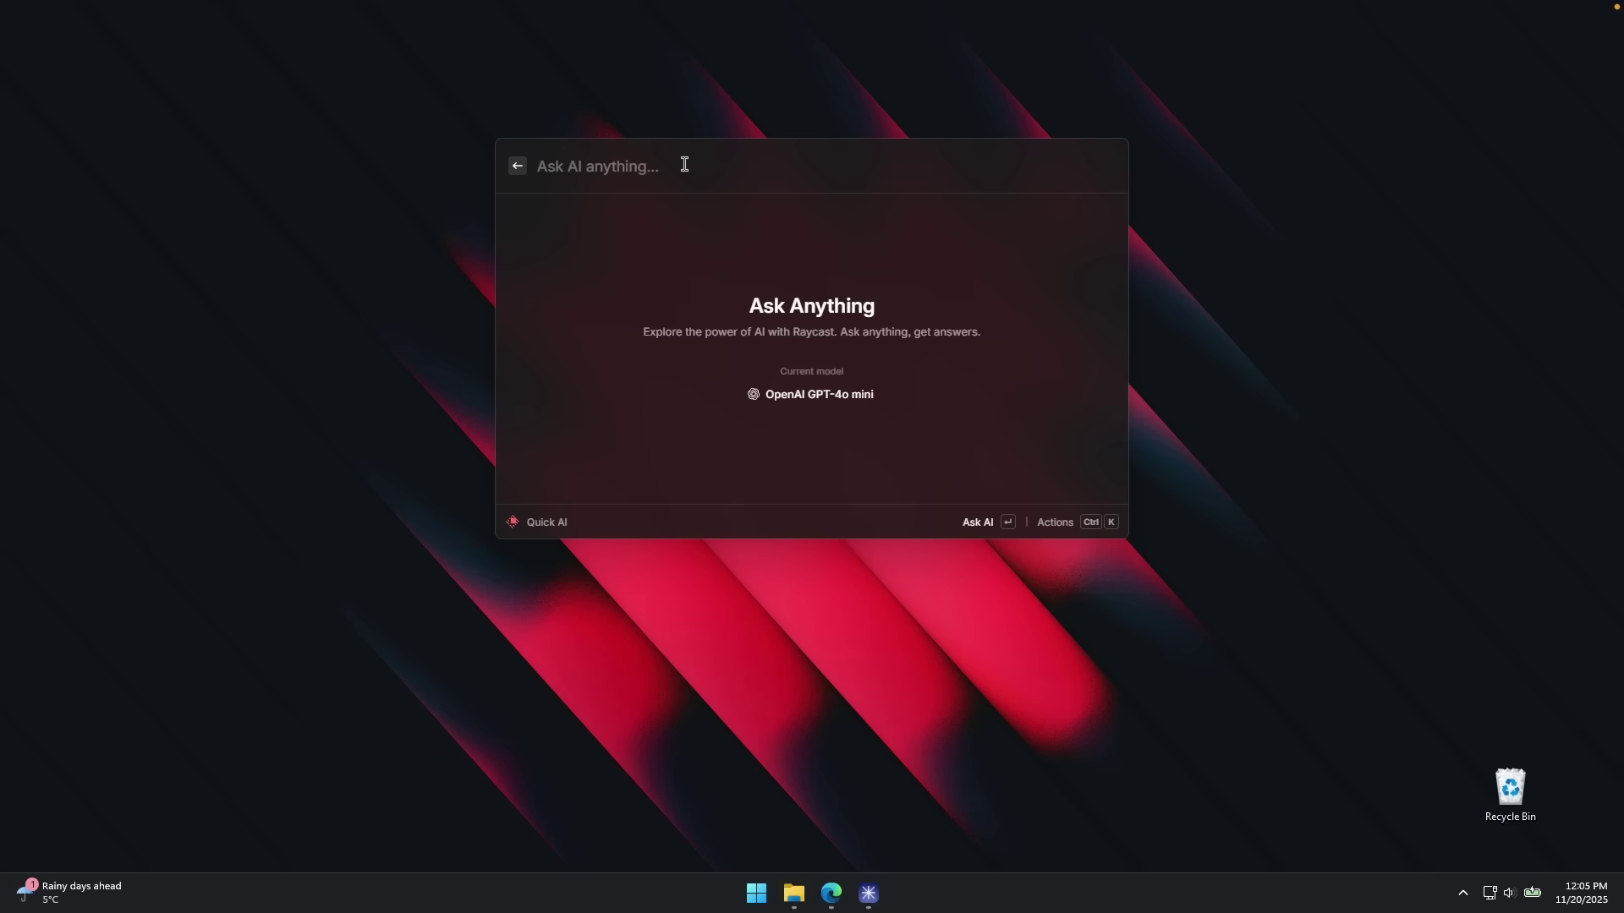
pyautogui.write('how can i ')
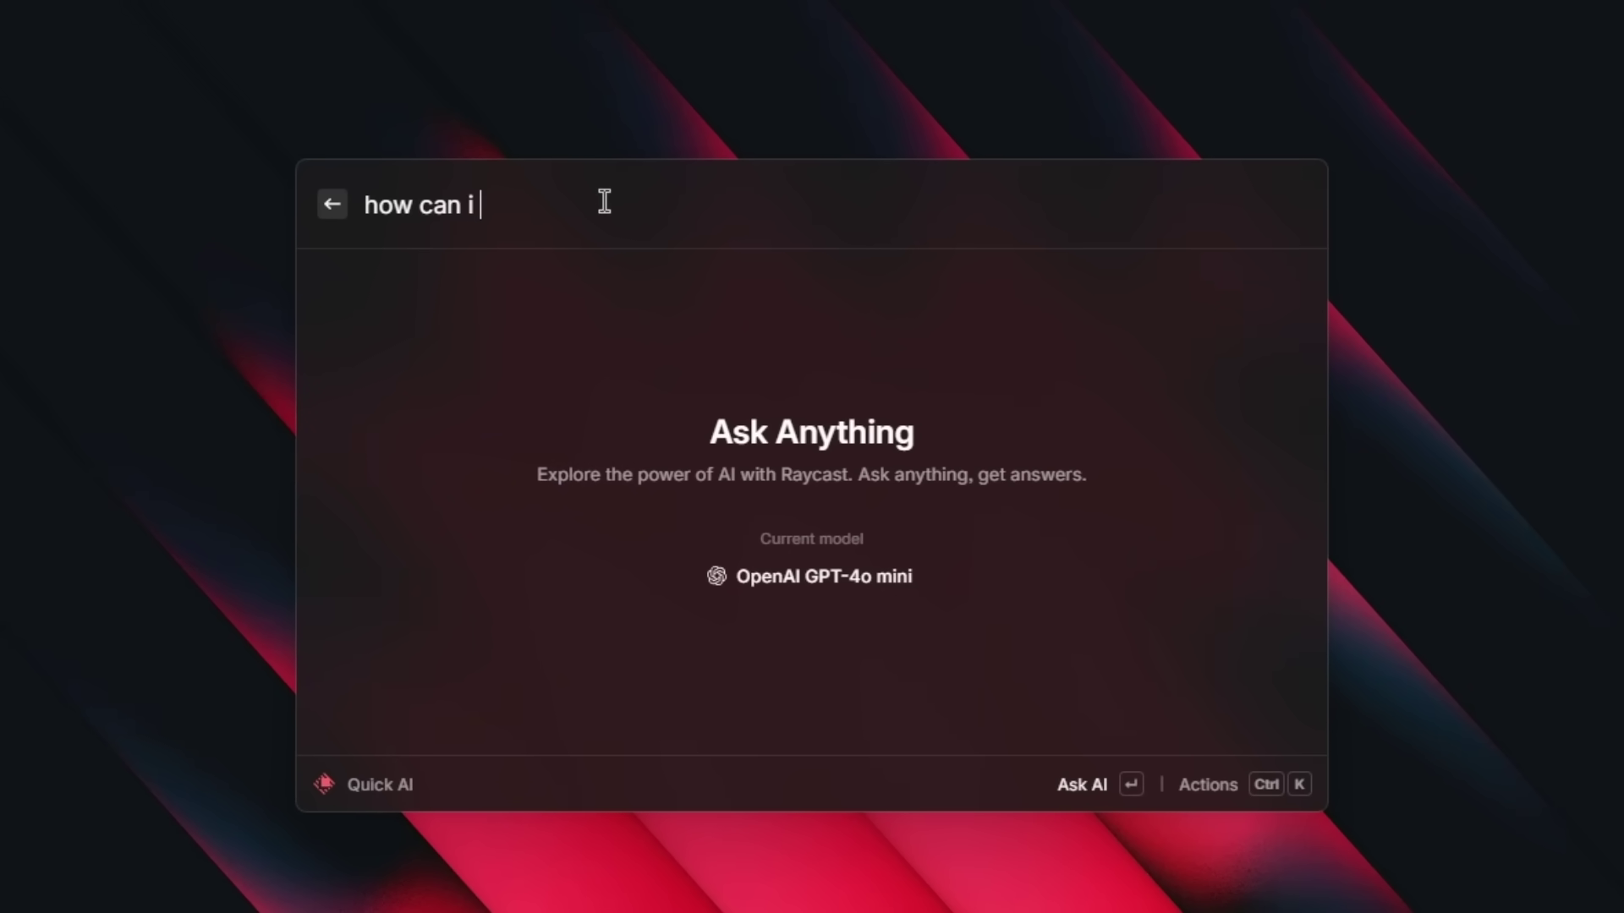
pyautogui.write('install vs code')
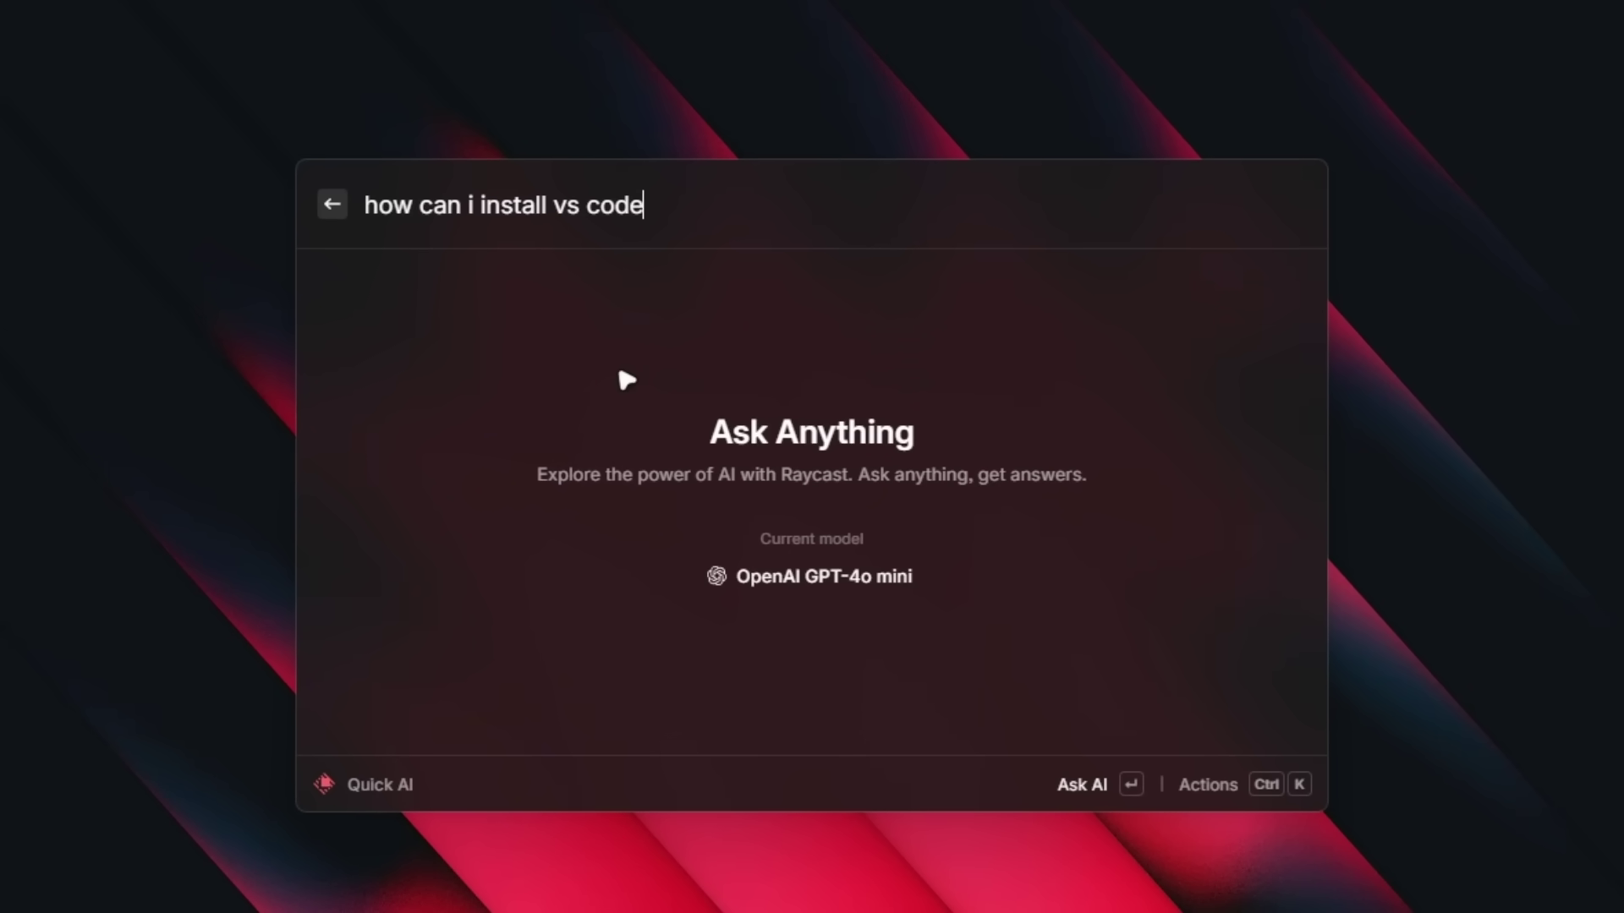
pyautogui.write(' on windows?')
pyautogui.press('Return')
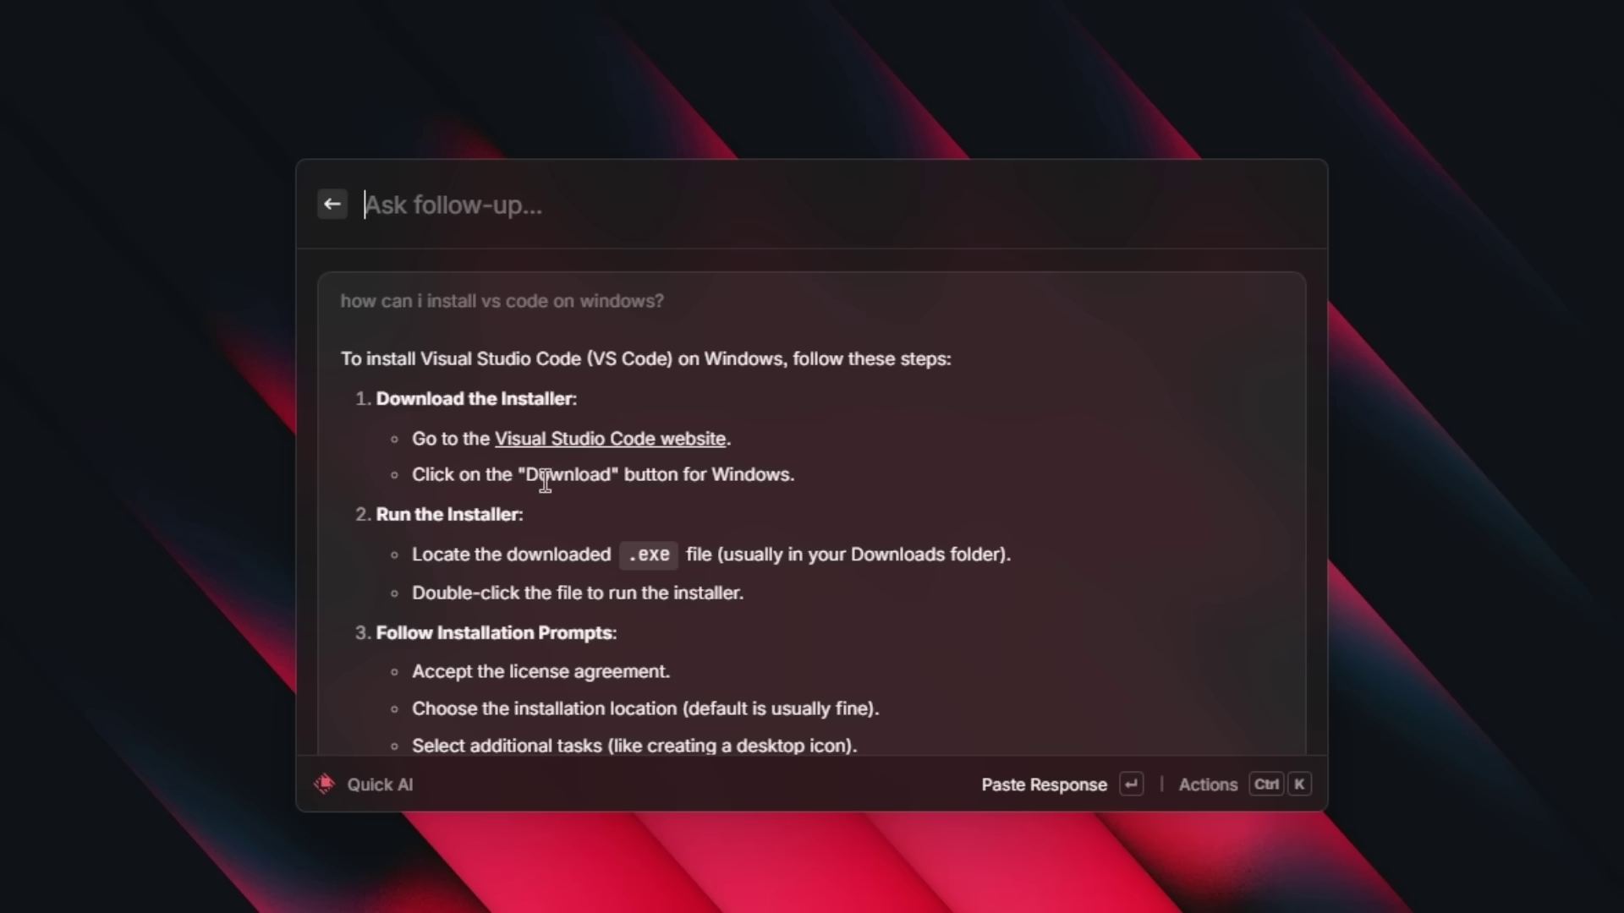
# Read the AI answer, open its Visual Studio Code website link, and reopen the launcher
pyautogui.scroll(-3, 732, 504)
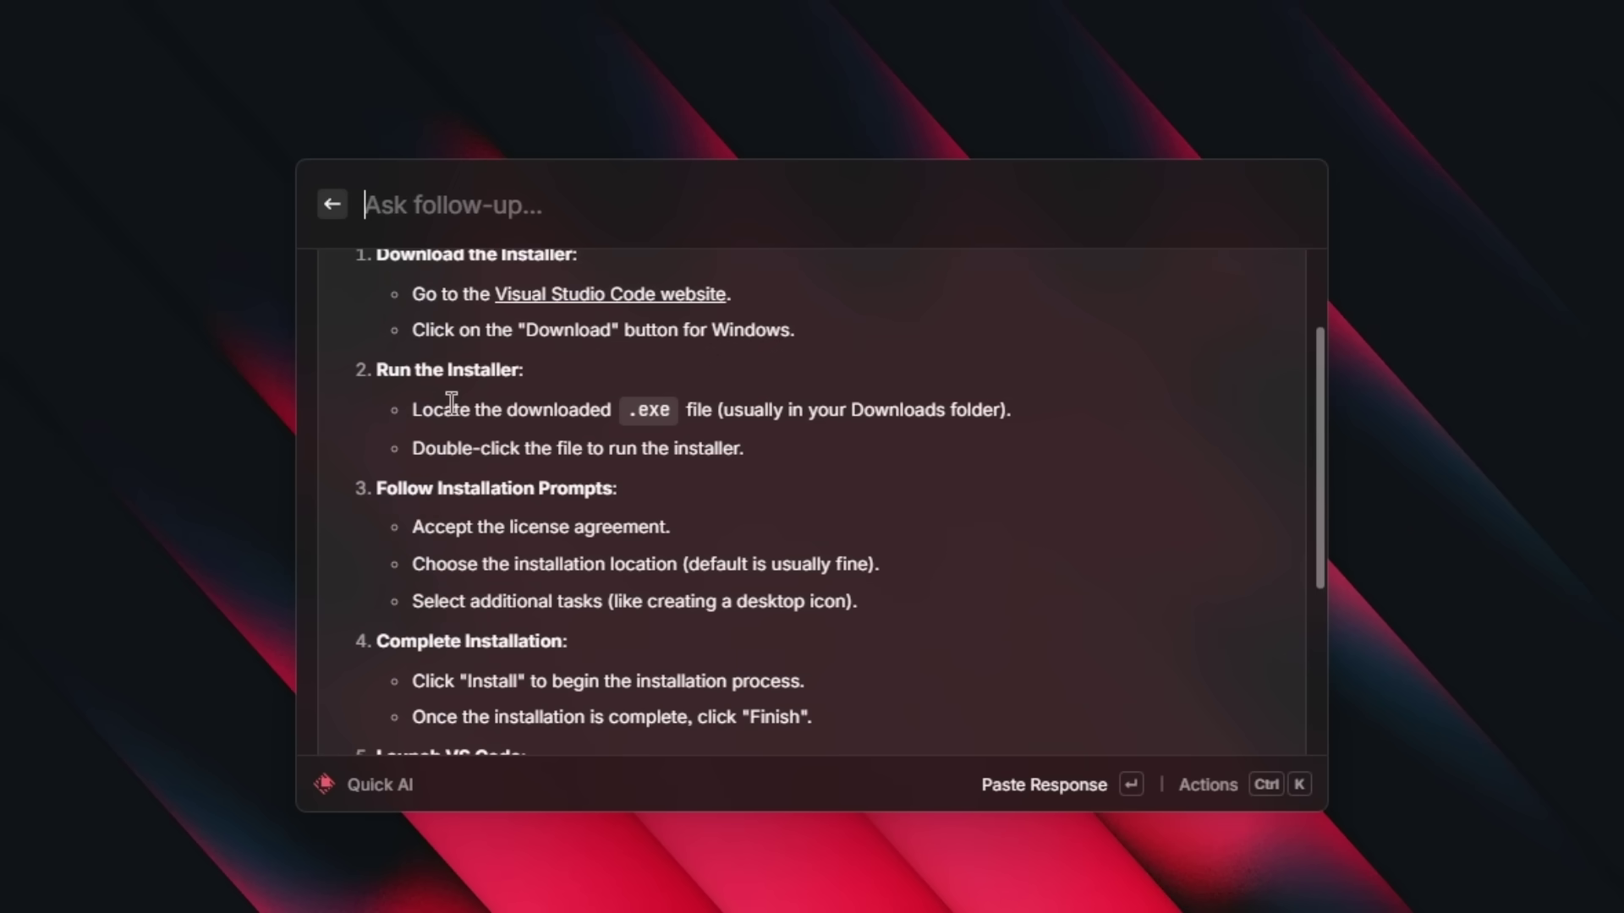
pyautogui.scroll(-1, 674, 485)
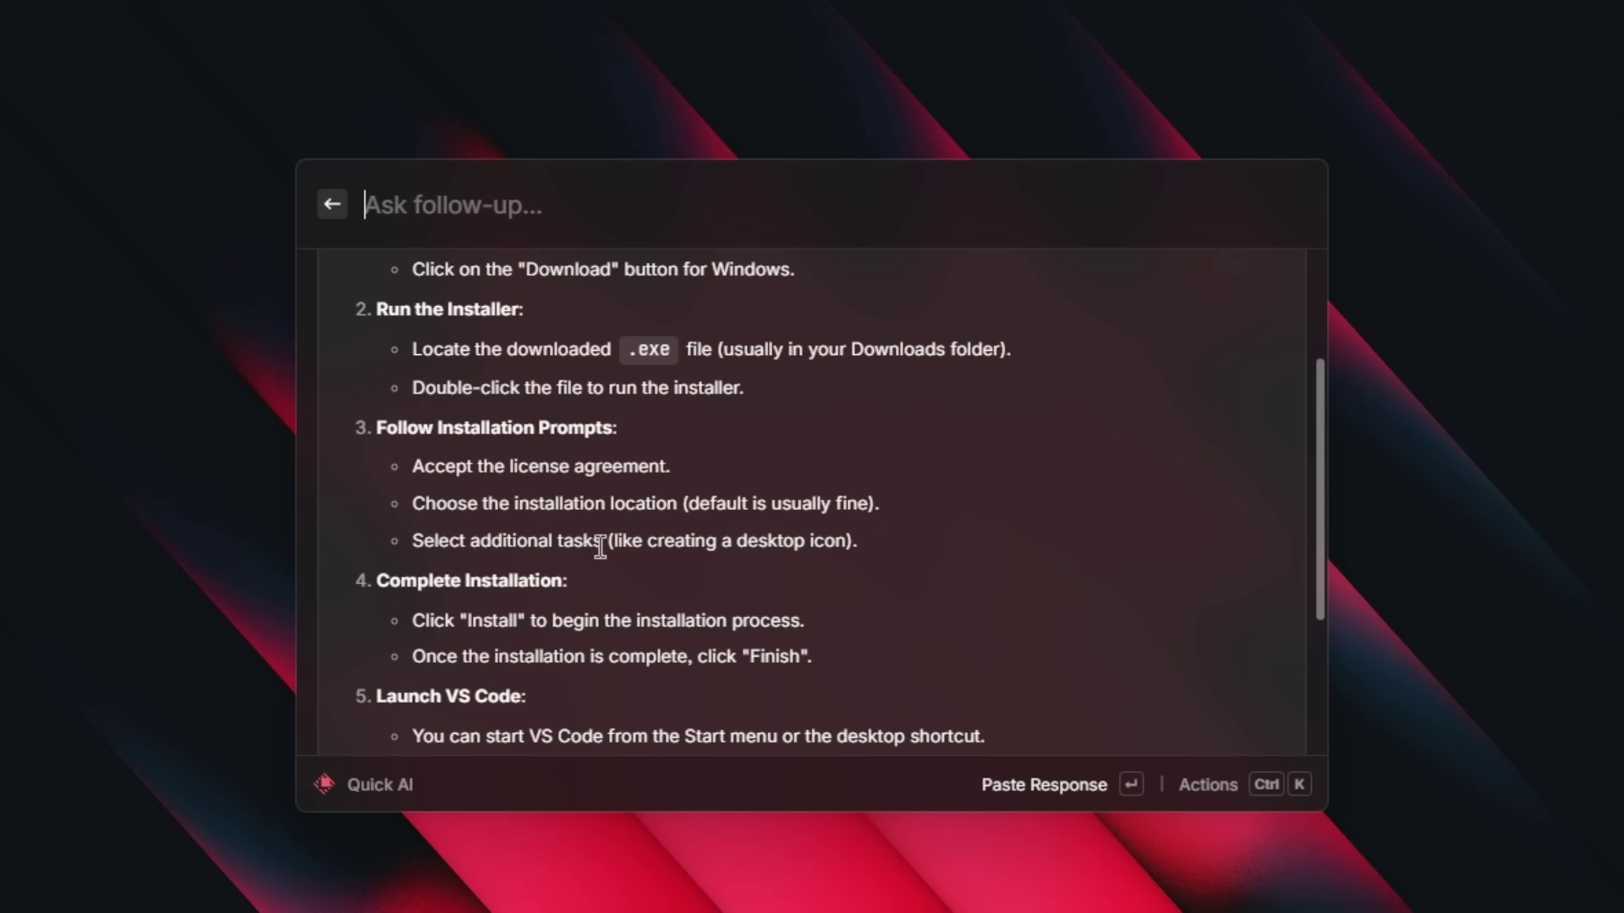
pyautogui.scroll(-3, 721, 587)
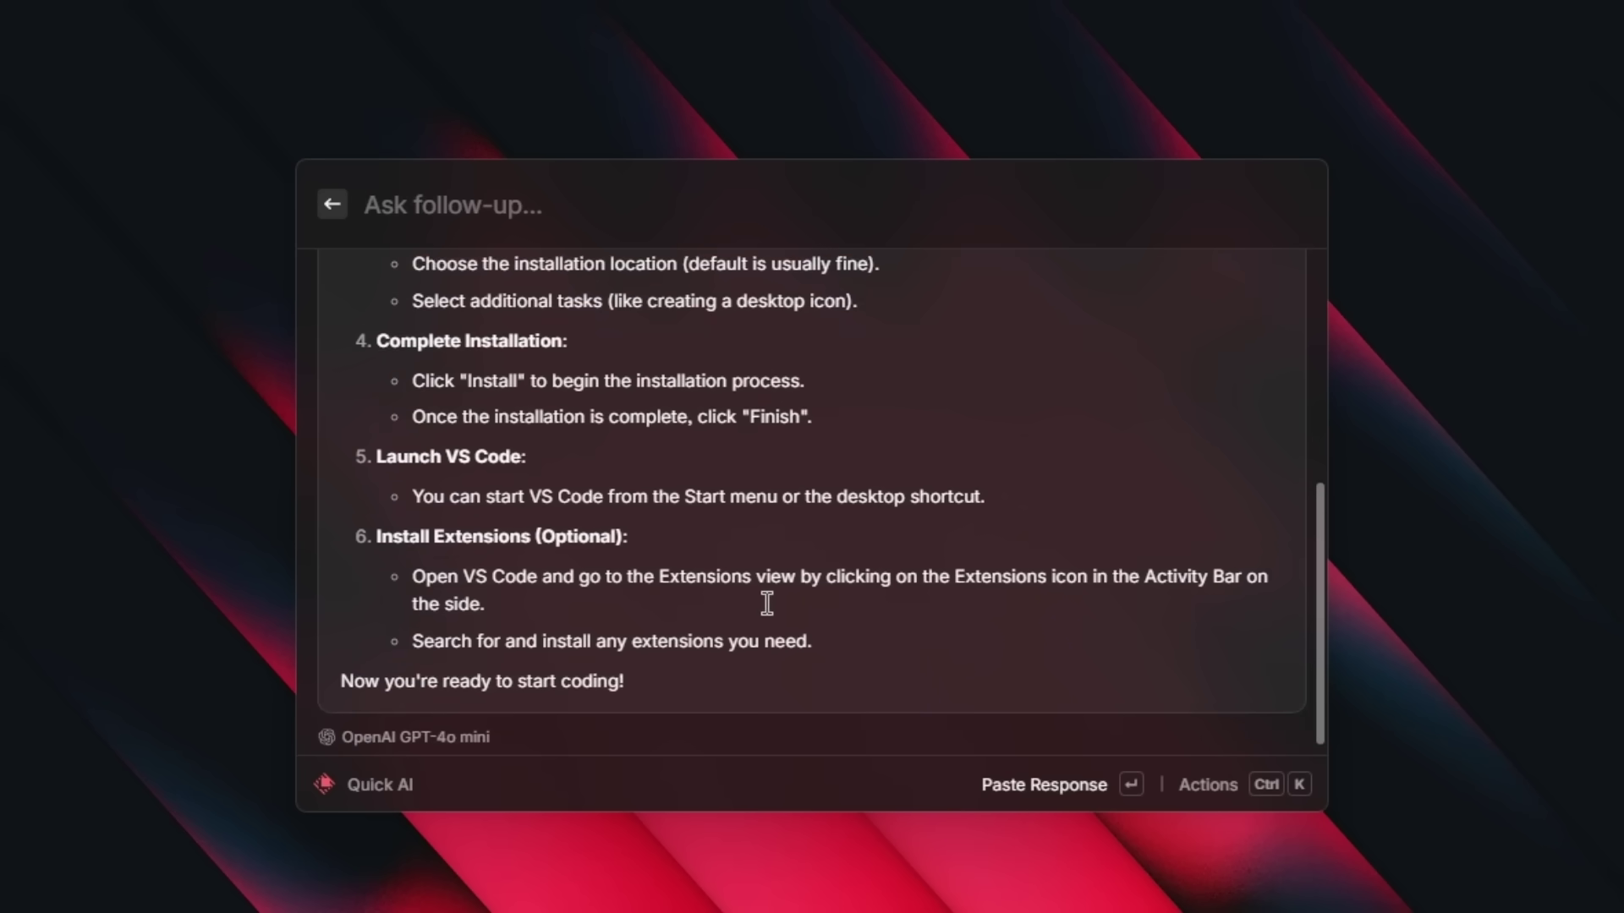
pyautogui.scroll(5, 765, 594)
pyautogui.scroll(-5, 768, 596)
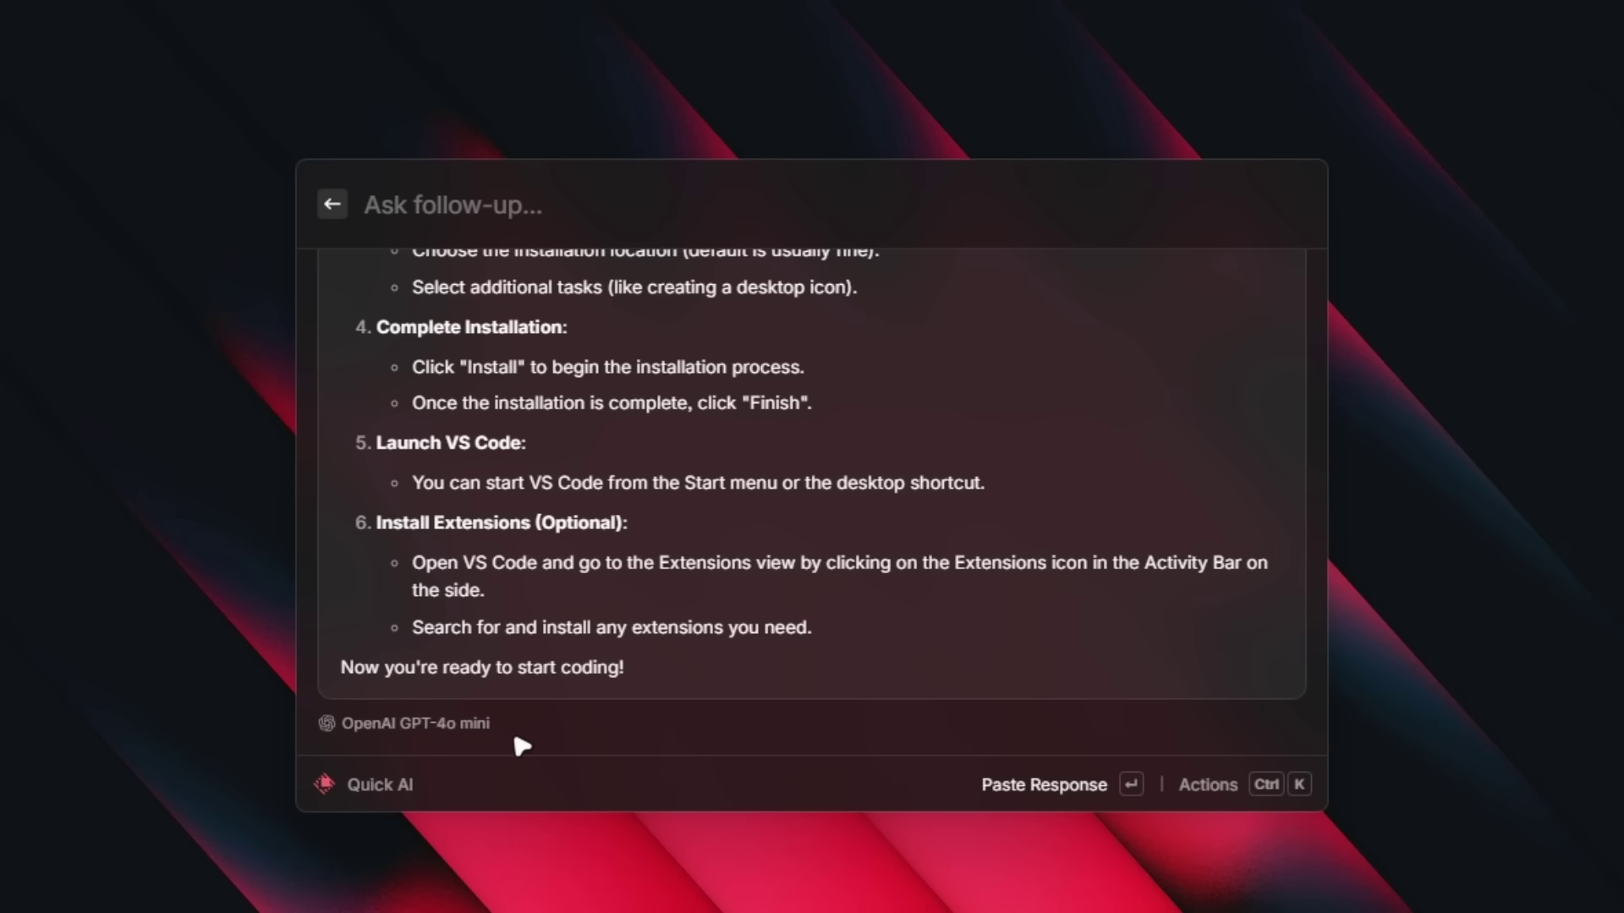
pyautogui.scroll(4, 475, 740)
pyautogui.scroll(-4, 475, 741)
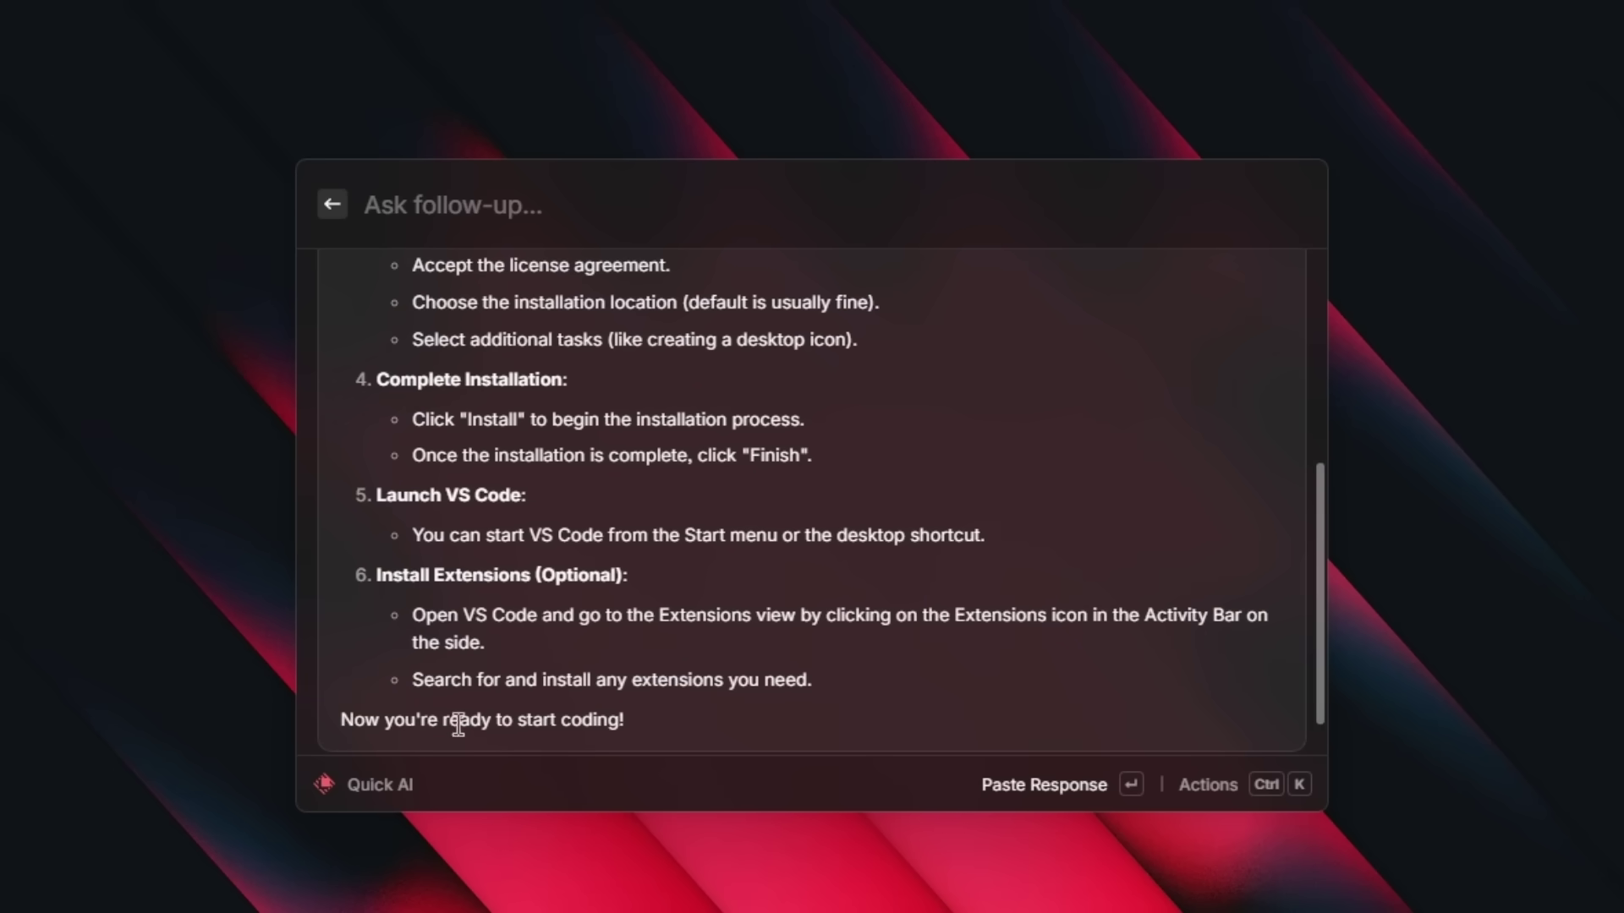
pyautogui.scroll(8, 647, 596)
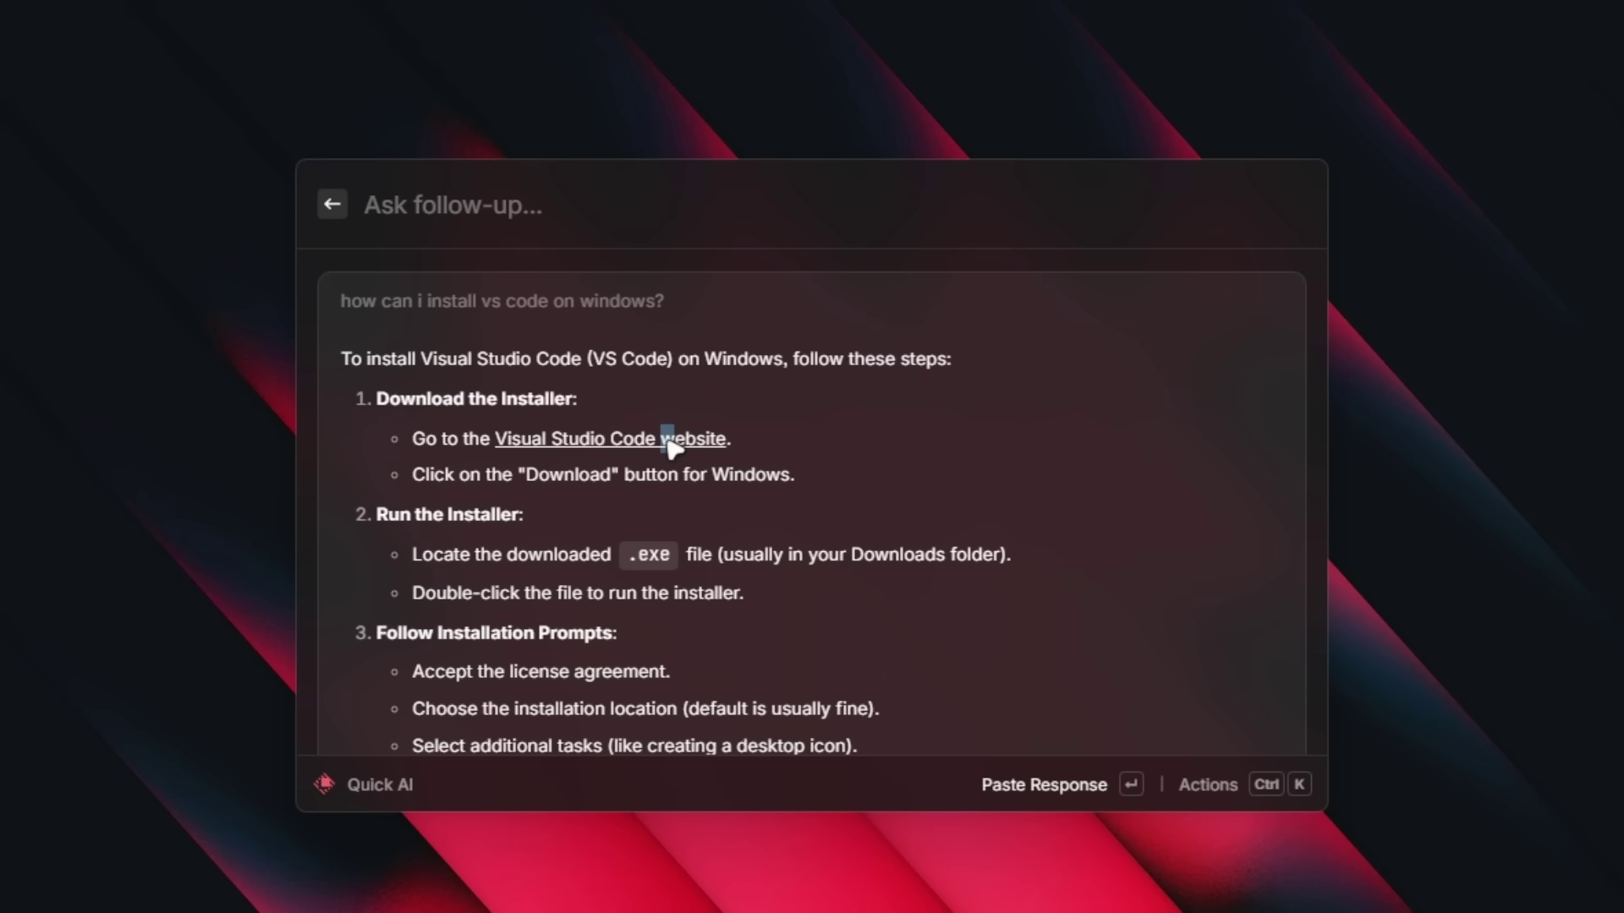
pyautogui.click(681, 439)
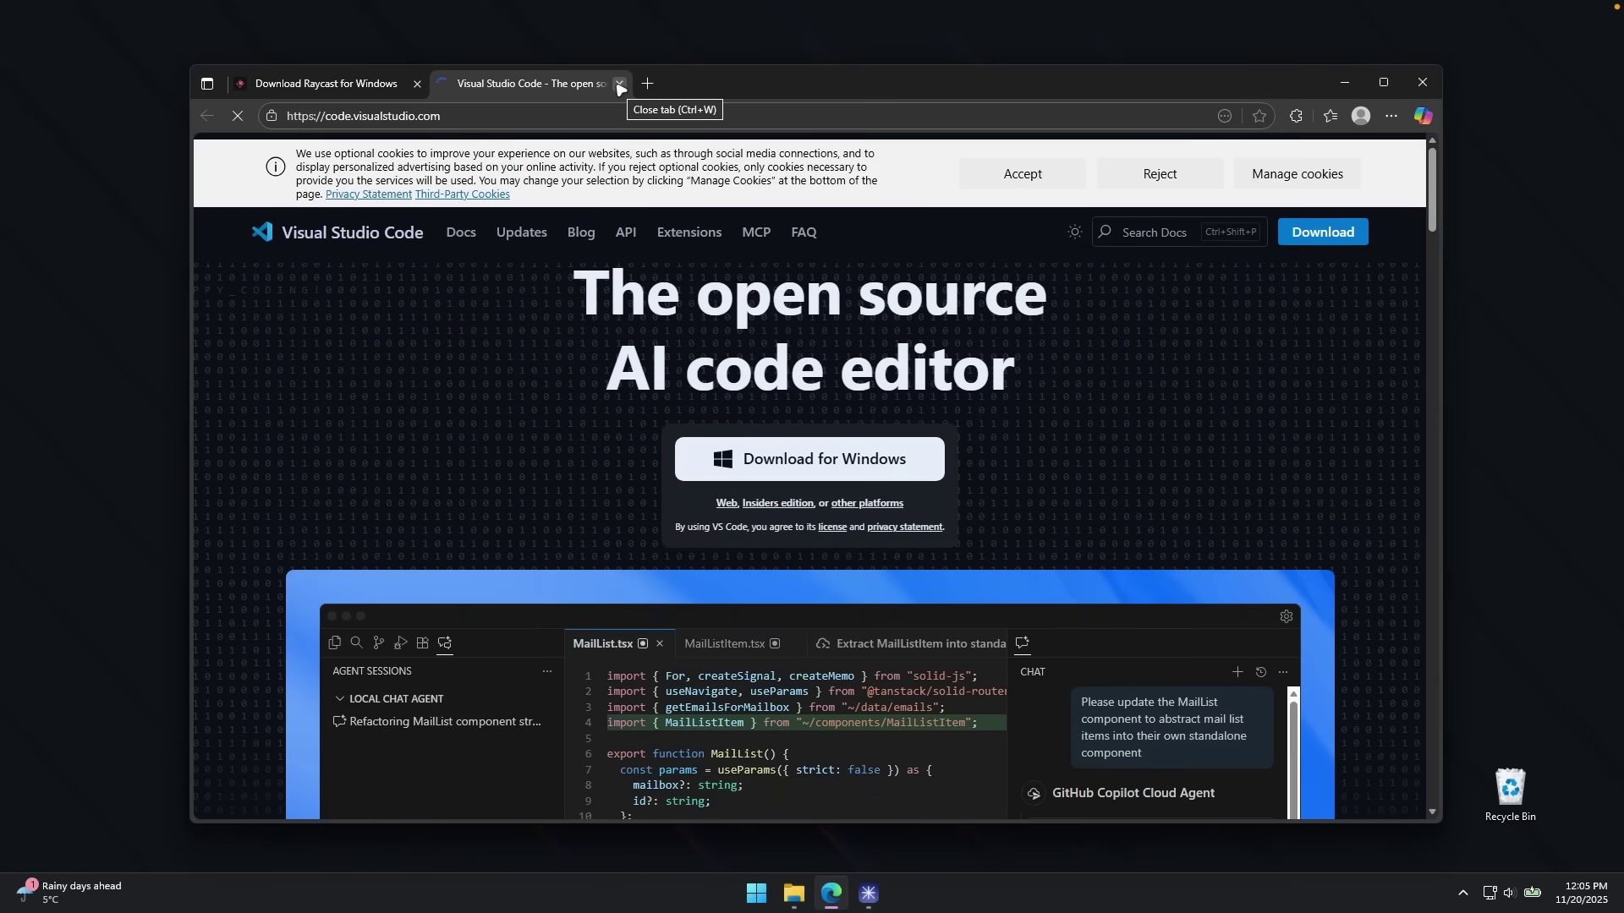
pyautogui.hotkey('alt', 'space')
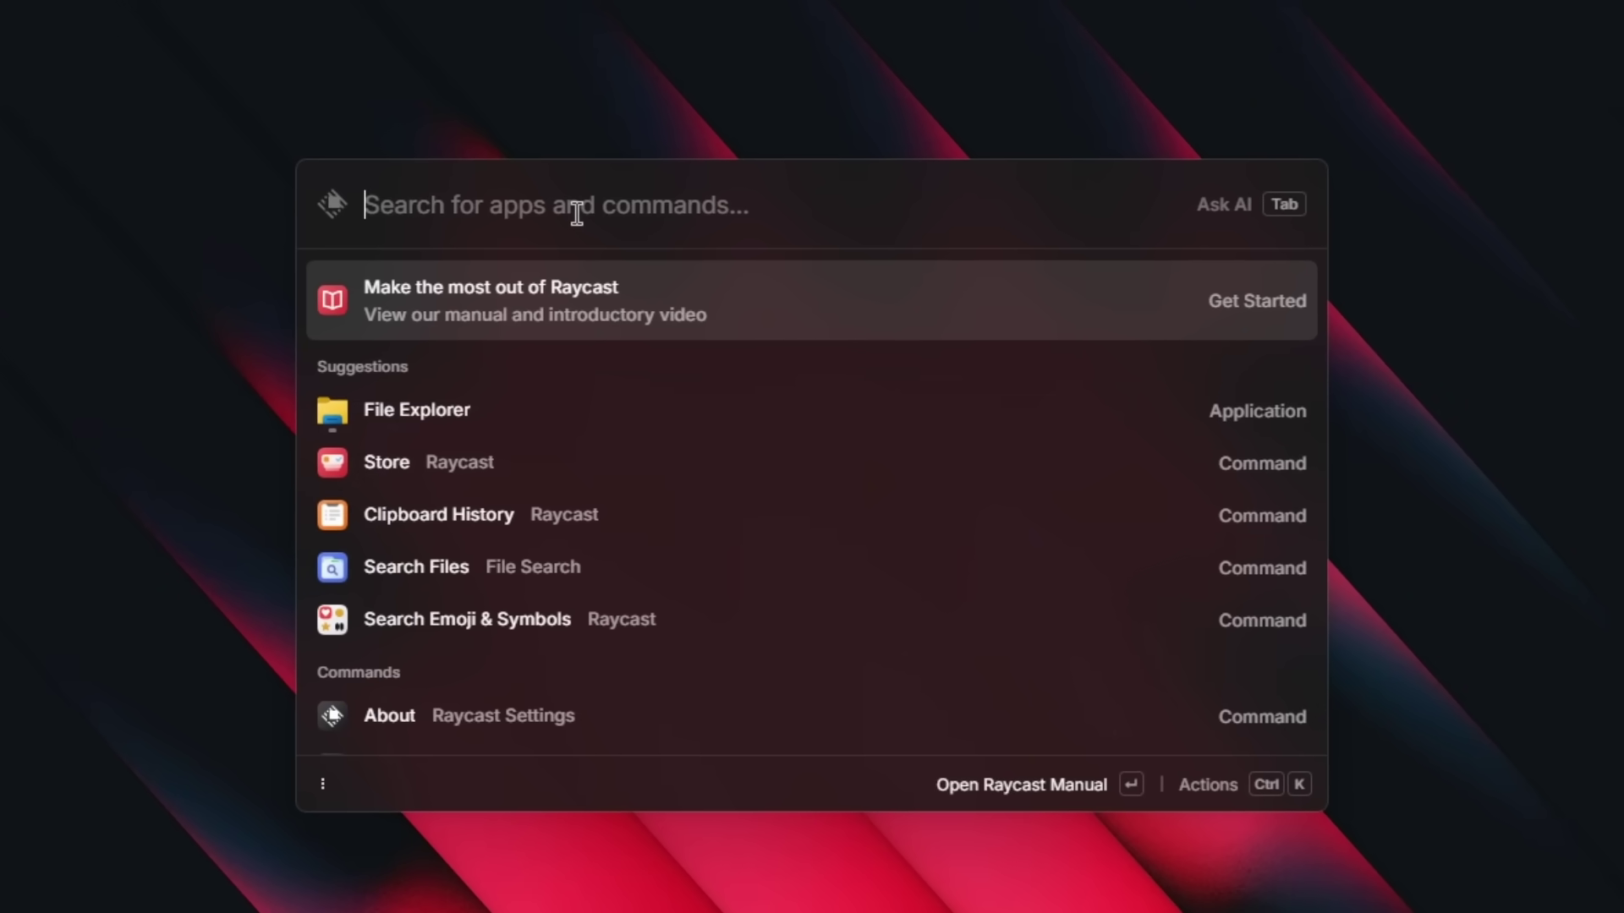
# Check the empty Clipboard History, then select the word 'Store' on the Edge download page
pyautogui.click(641, 521)
pyautogui.click(637, 526)
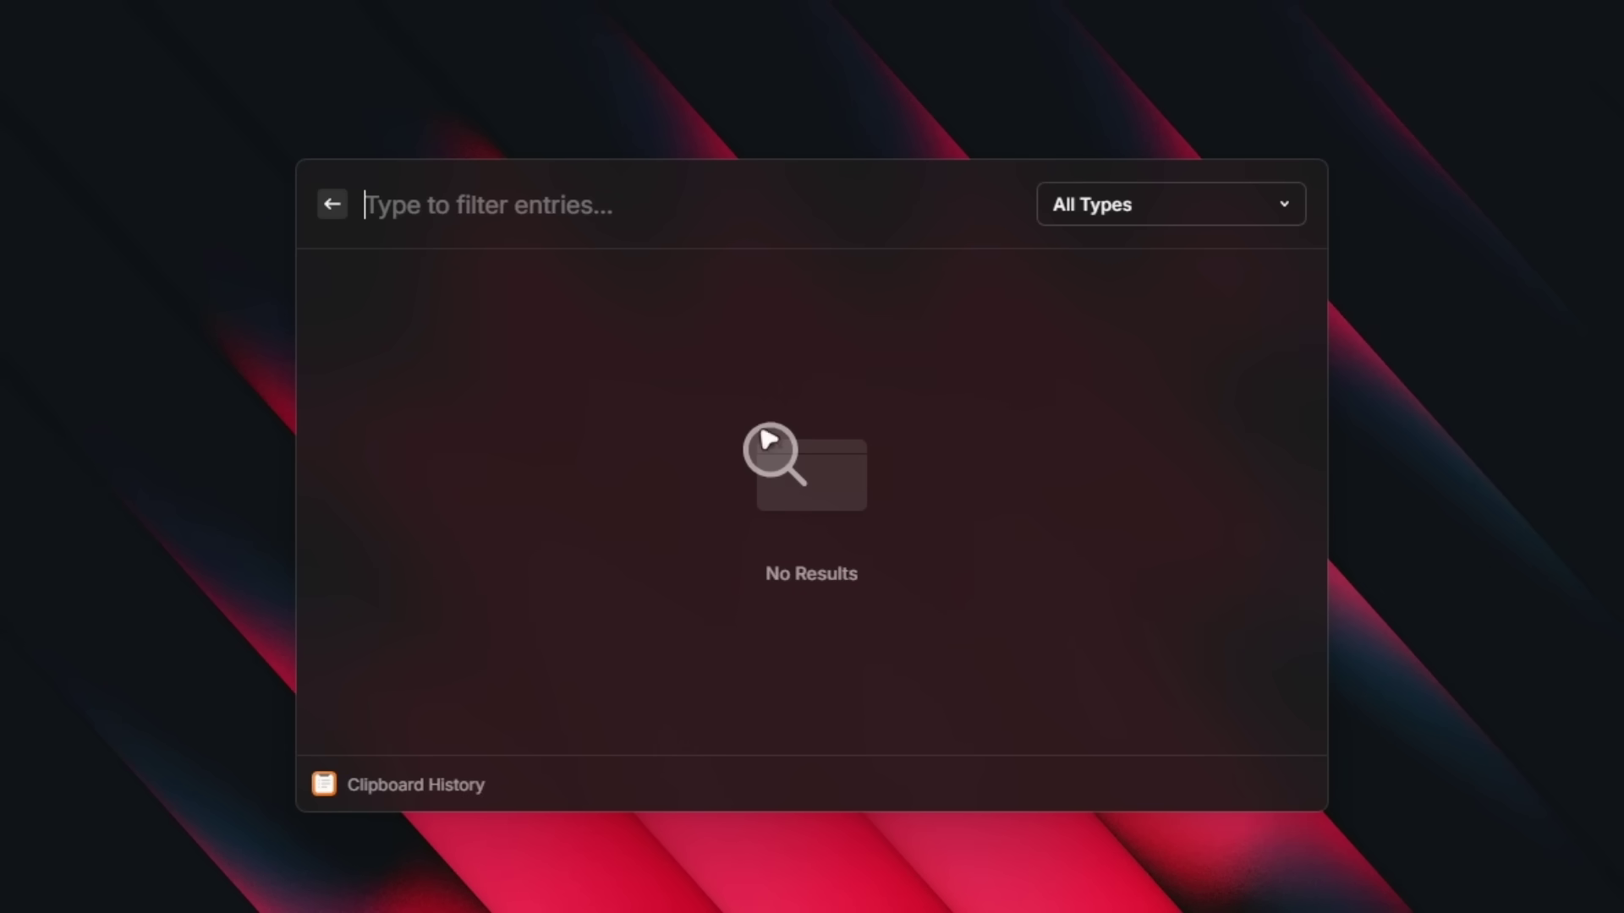
pyautogui.press('Escape')
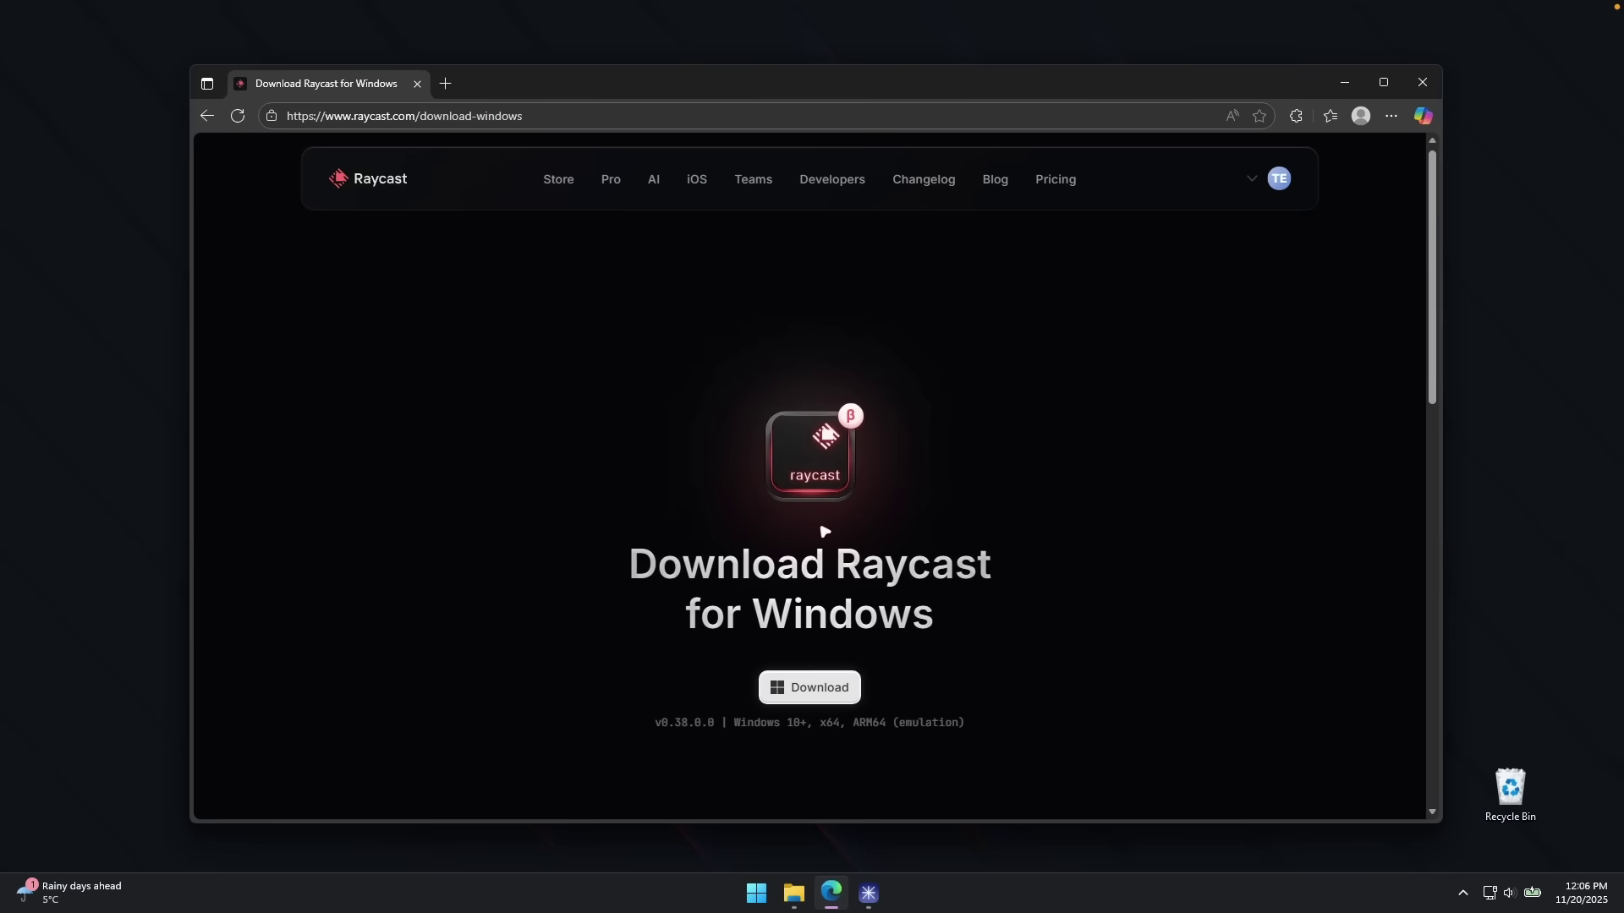
pyautogui.moveTo(534, 179); pyautogui.dragTo(576, 188)
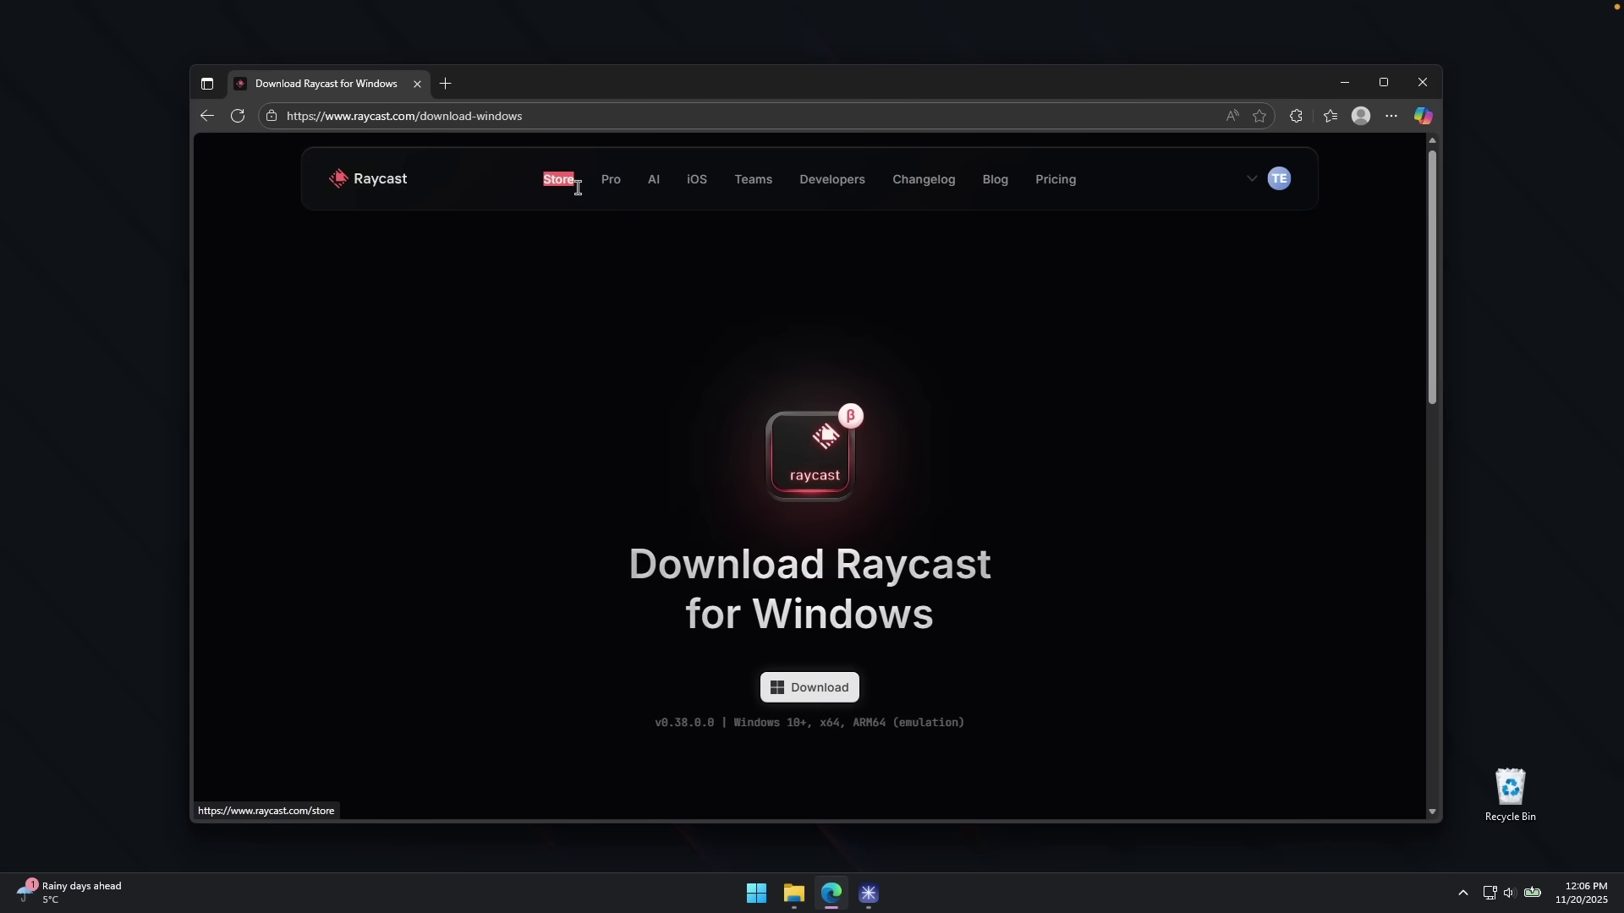
# Copy 'Store' from Edge and view it as an entry in Raycast's Clipboard History
pyautogui.rightClick(565, 185)
pyautogui.click(636, 364)
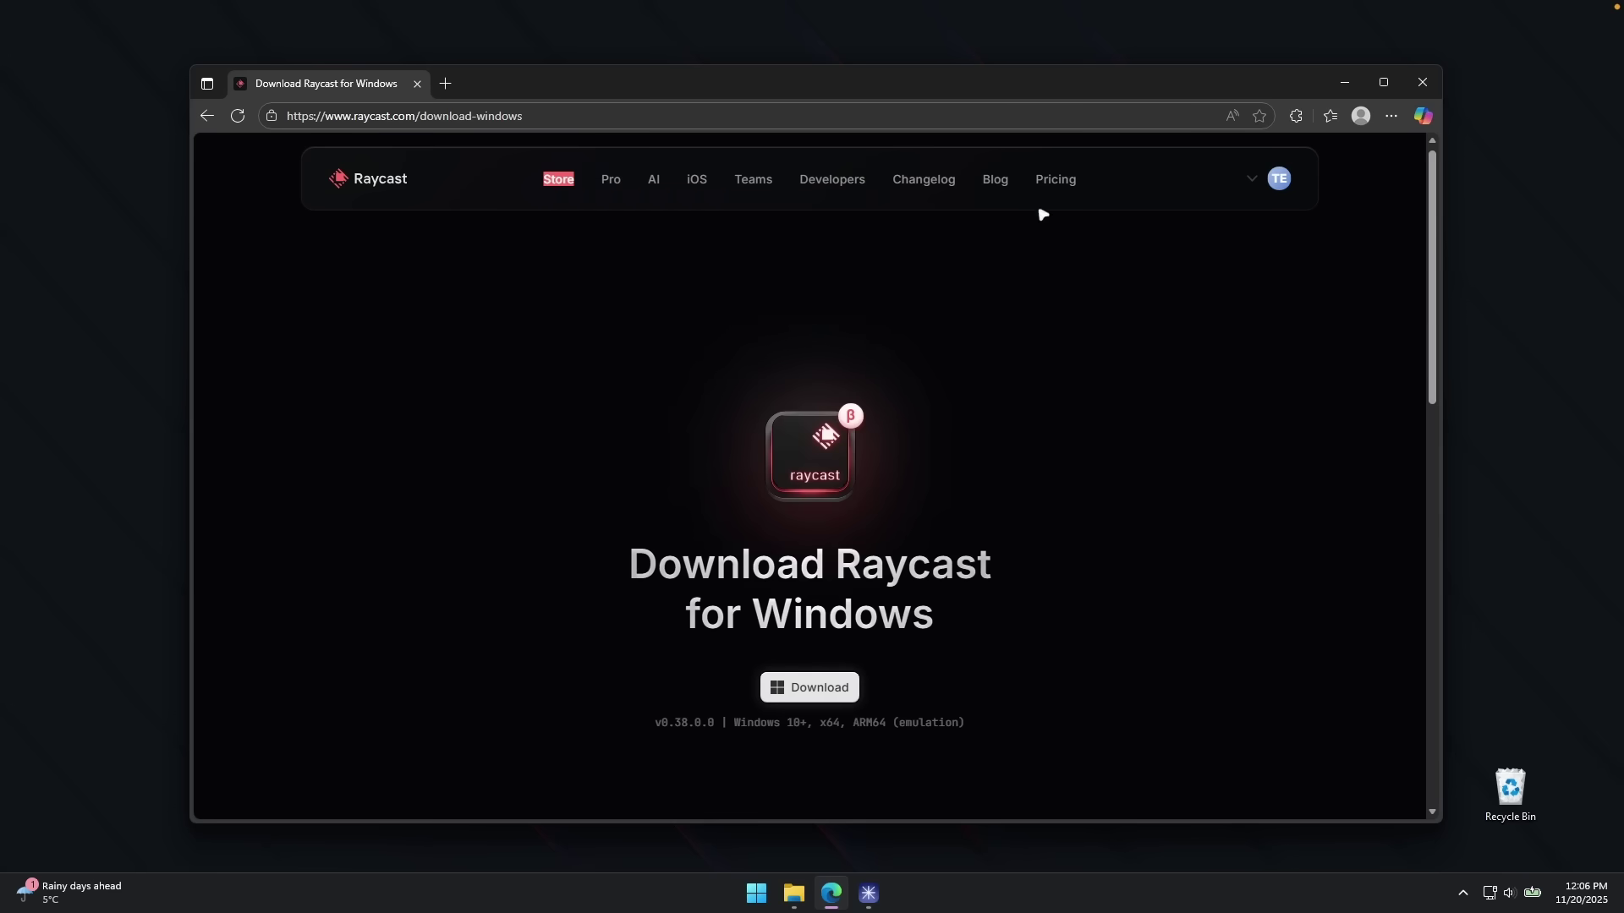
pyautogui.click(1334, 88)
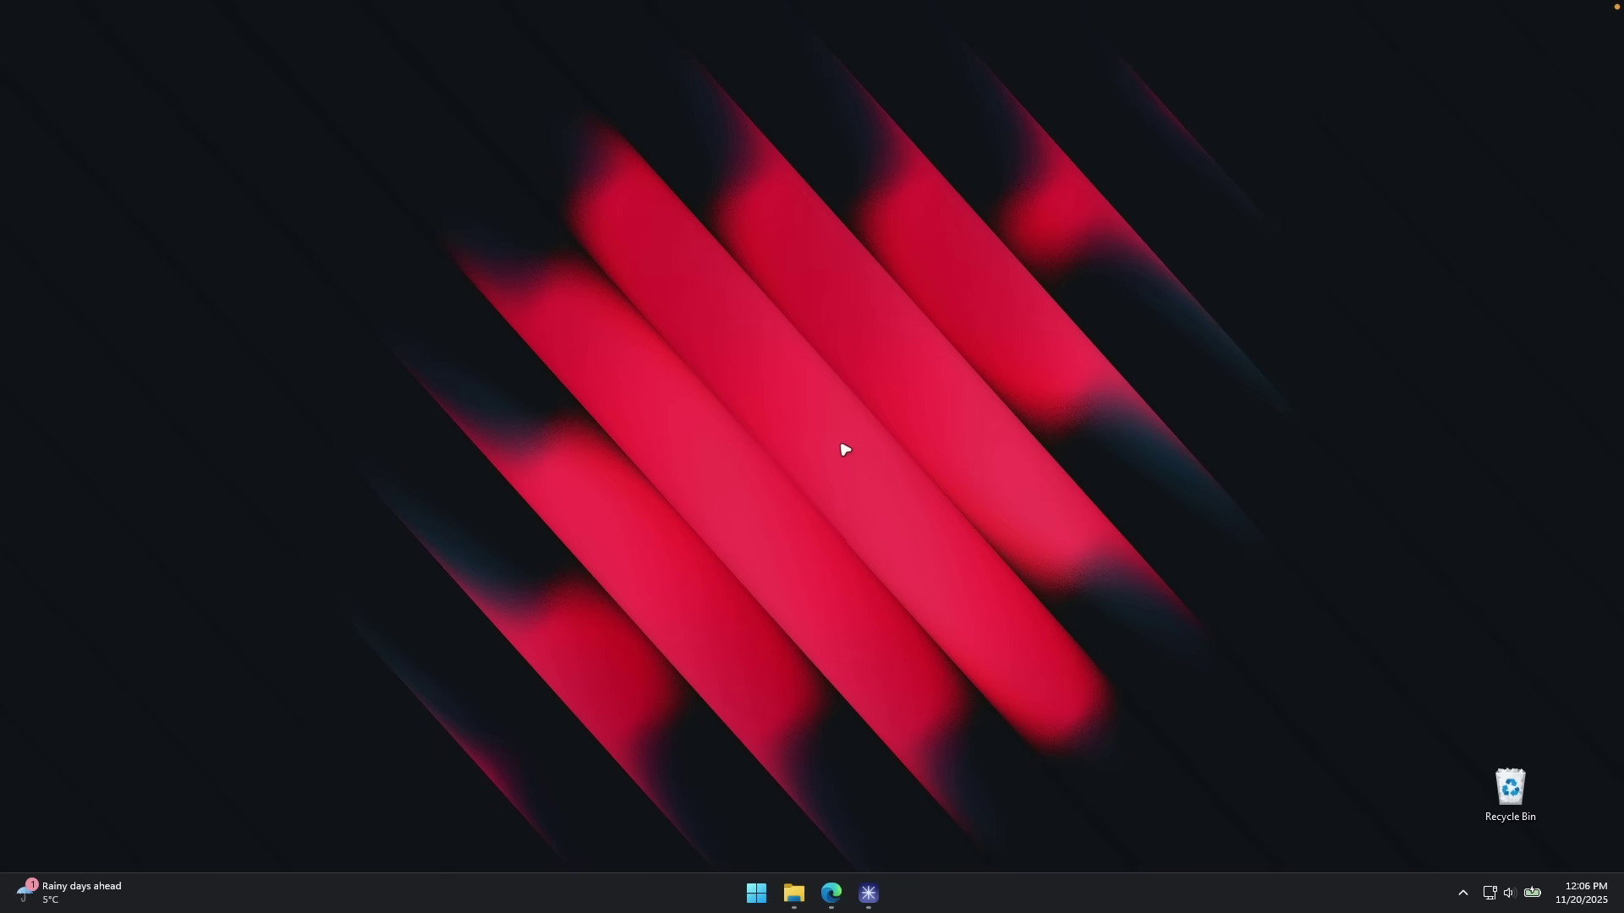
pyautogui.hotkey('alt', 'space')
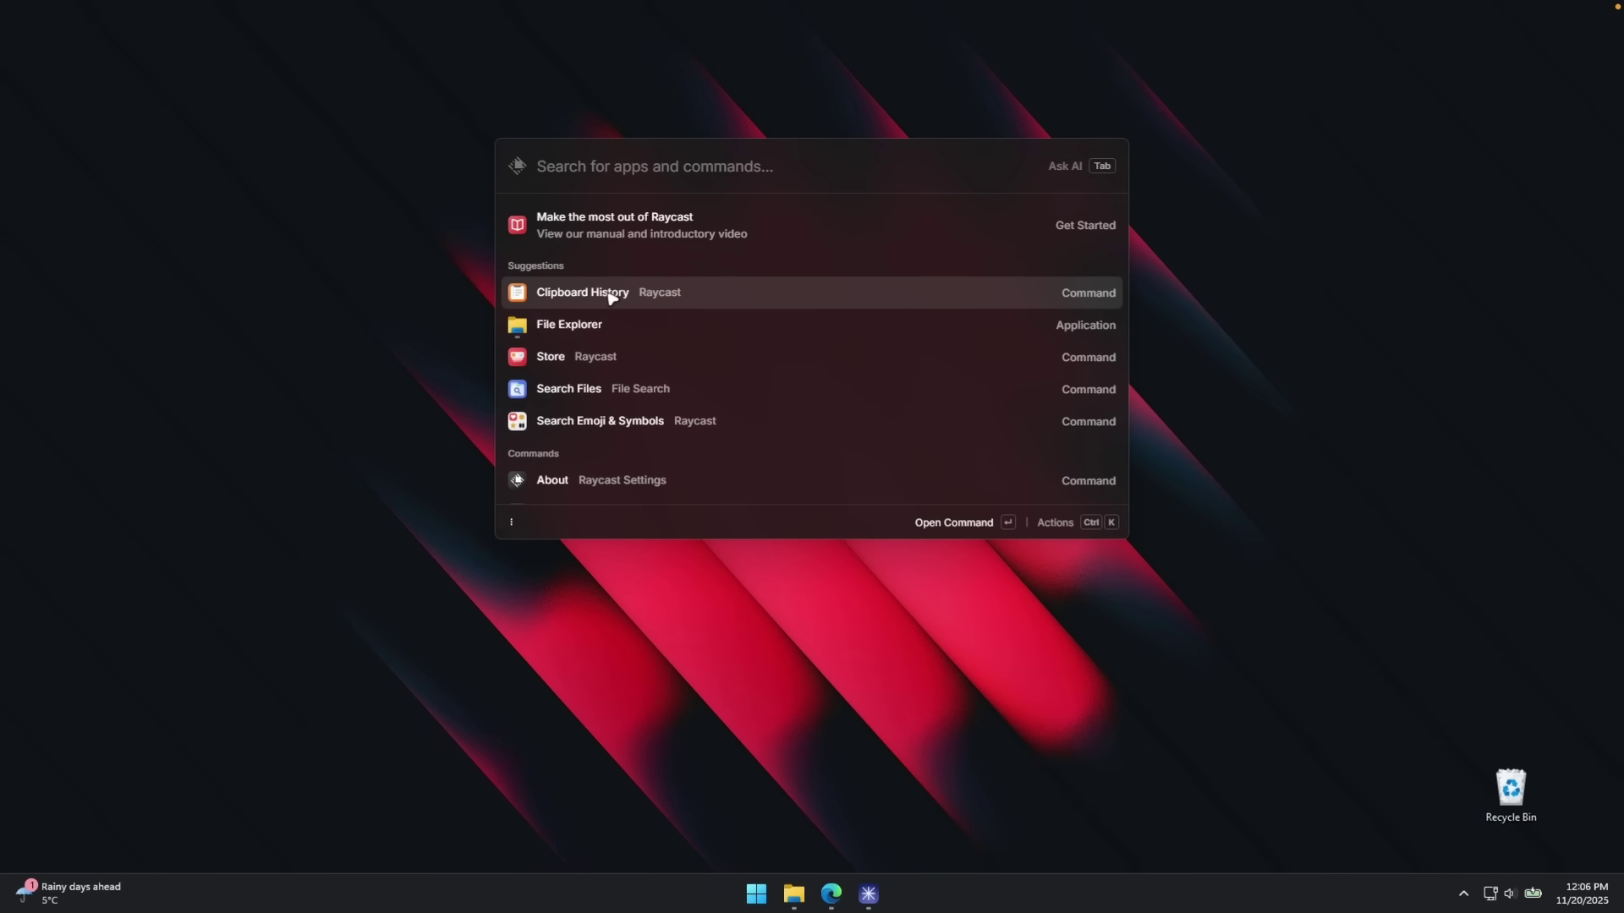
pyautogui.click(616, 297)
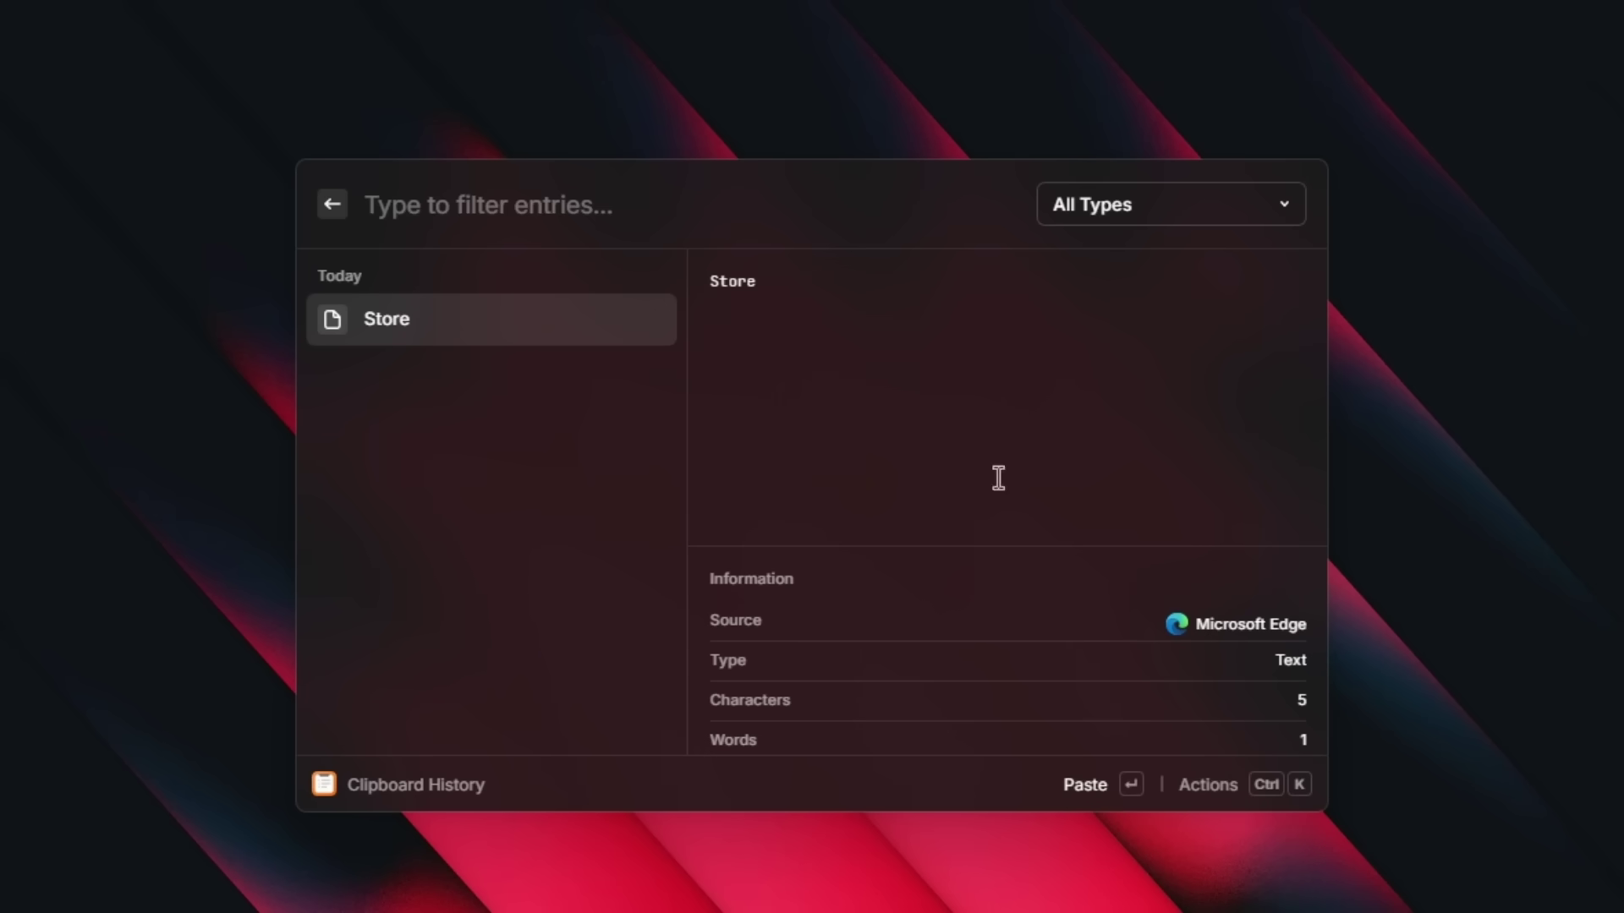
# Find Speedtest in the Raycast Store, install it, and back out to the main list
pyautogui.press('Escape')
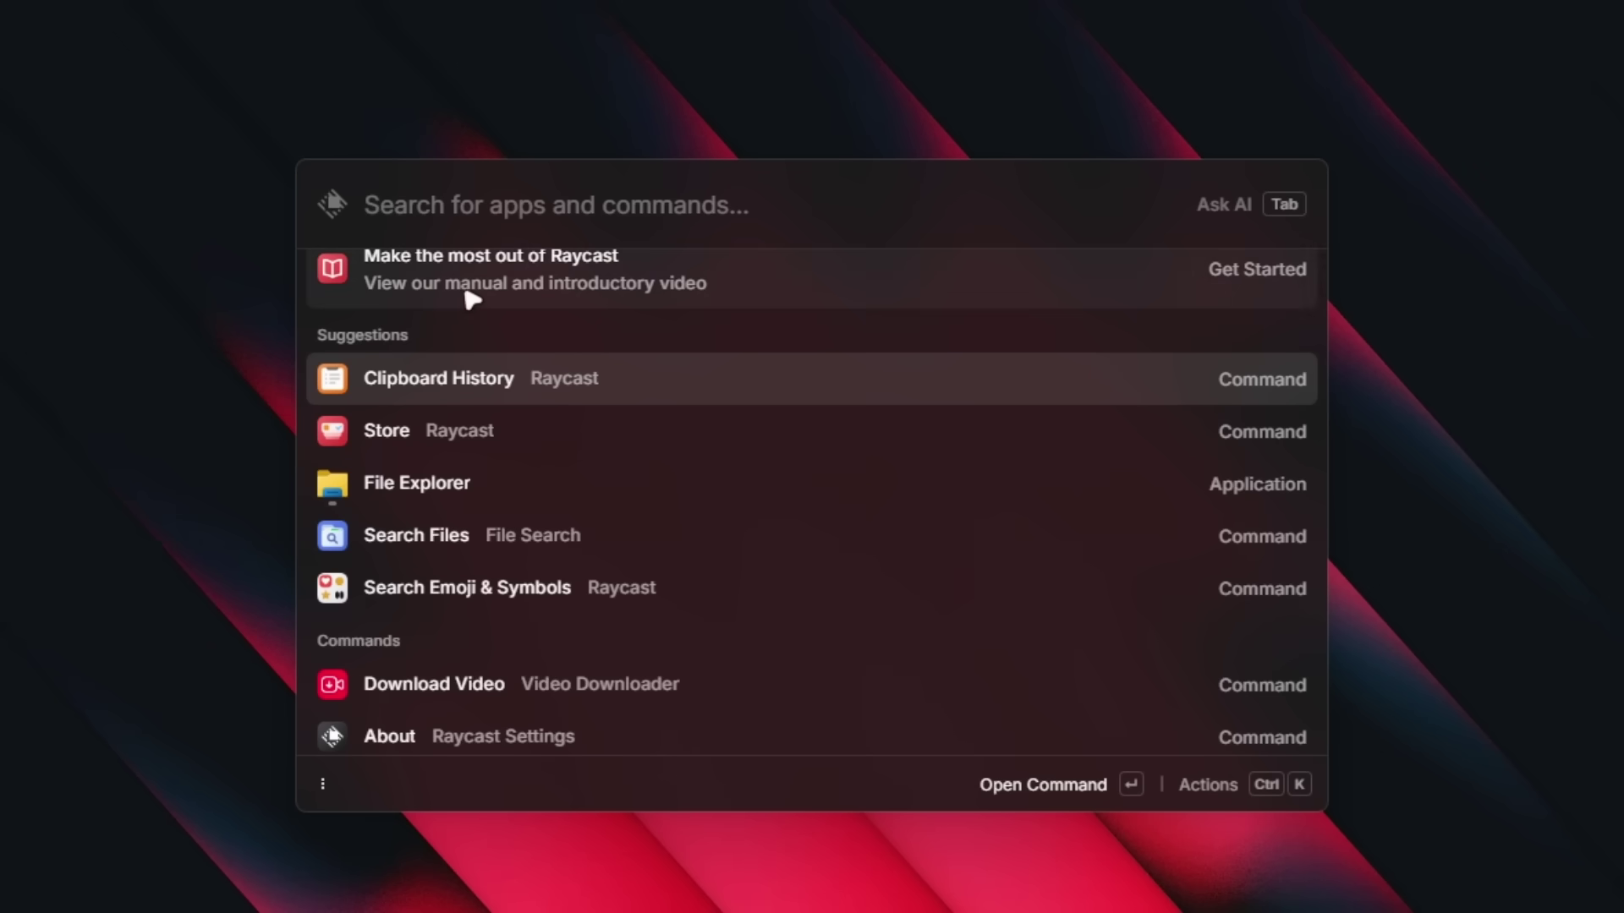
pyautogui.click(467, 435)
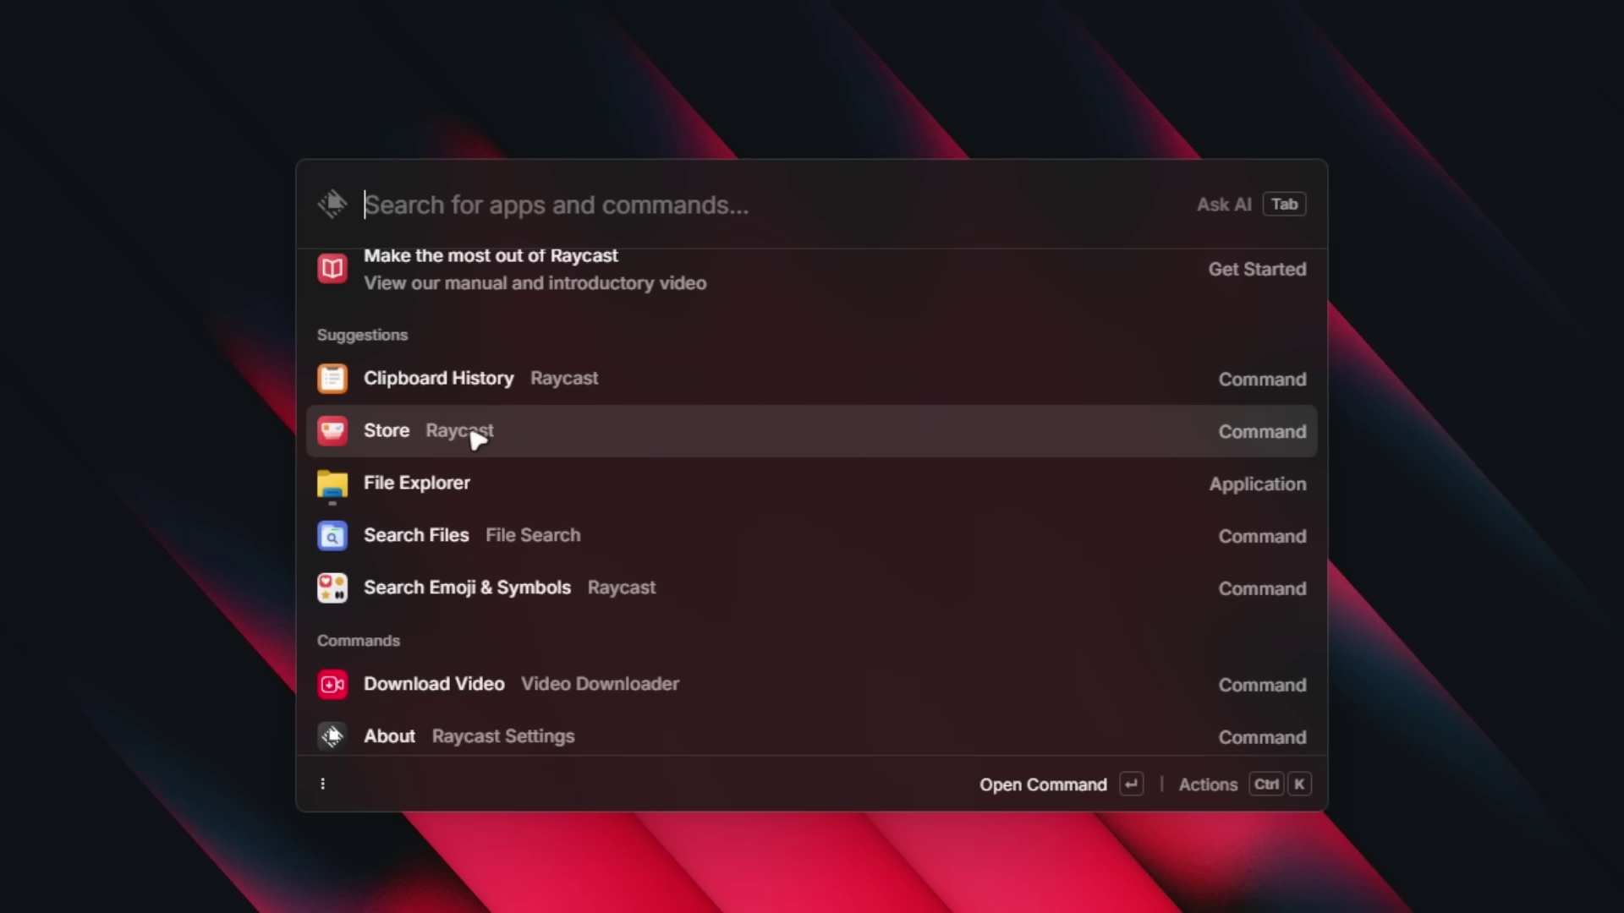
pyautogui.click(538, 439)
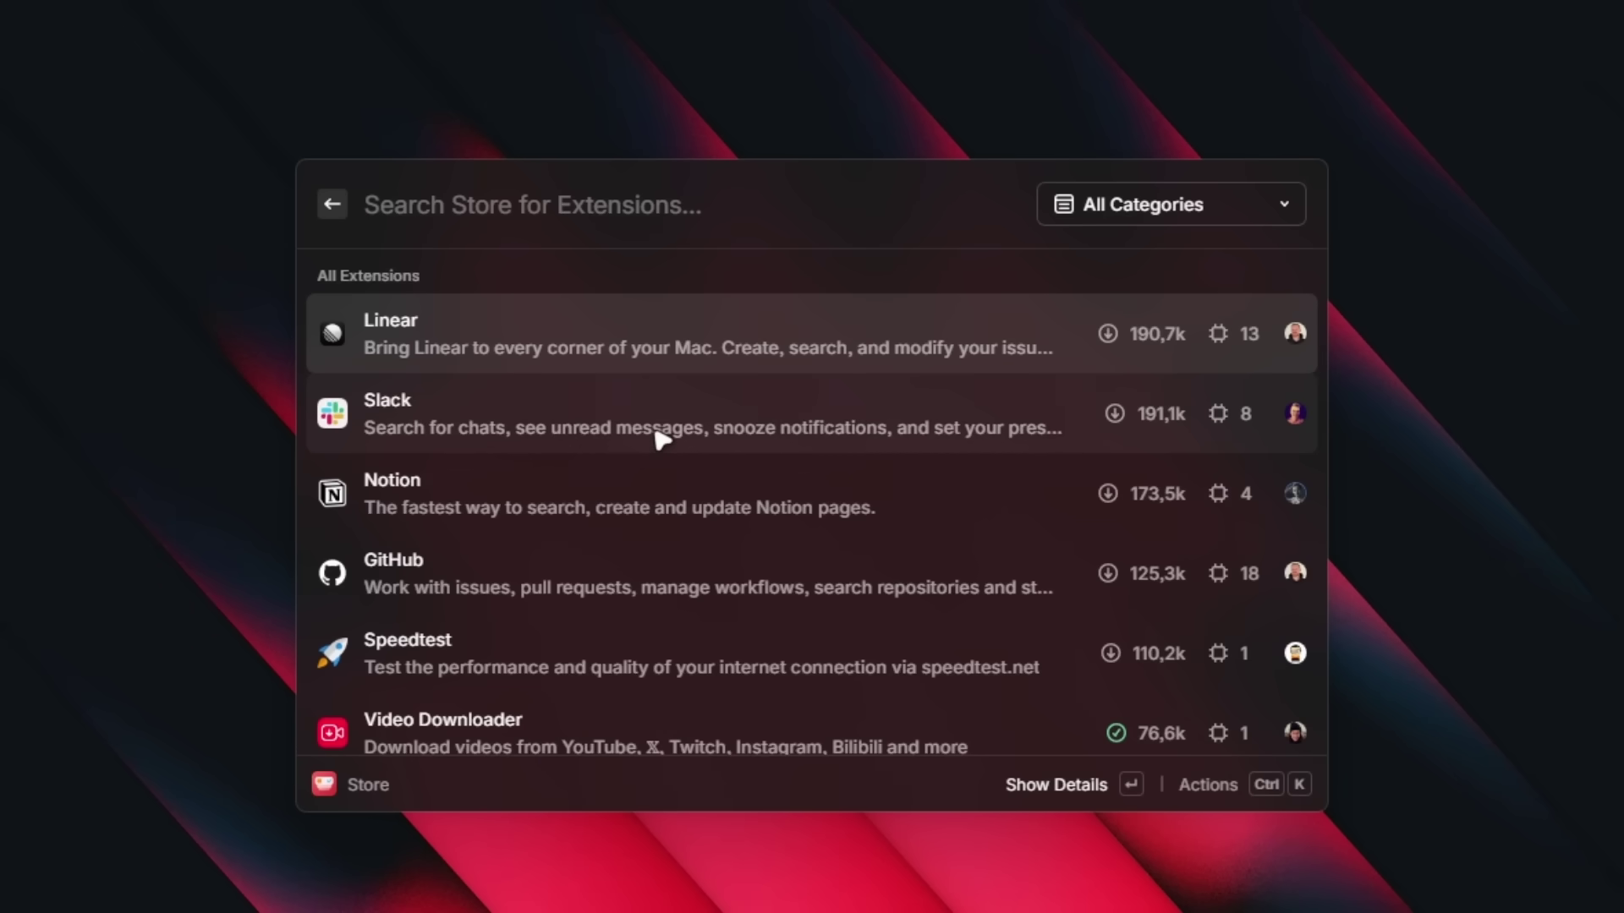
pyautogui.scroll(-3, 658, 433)
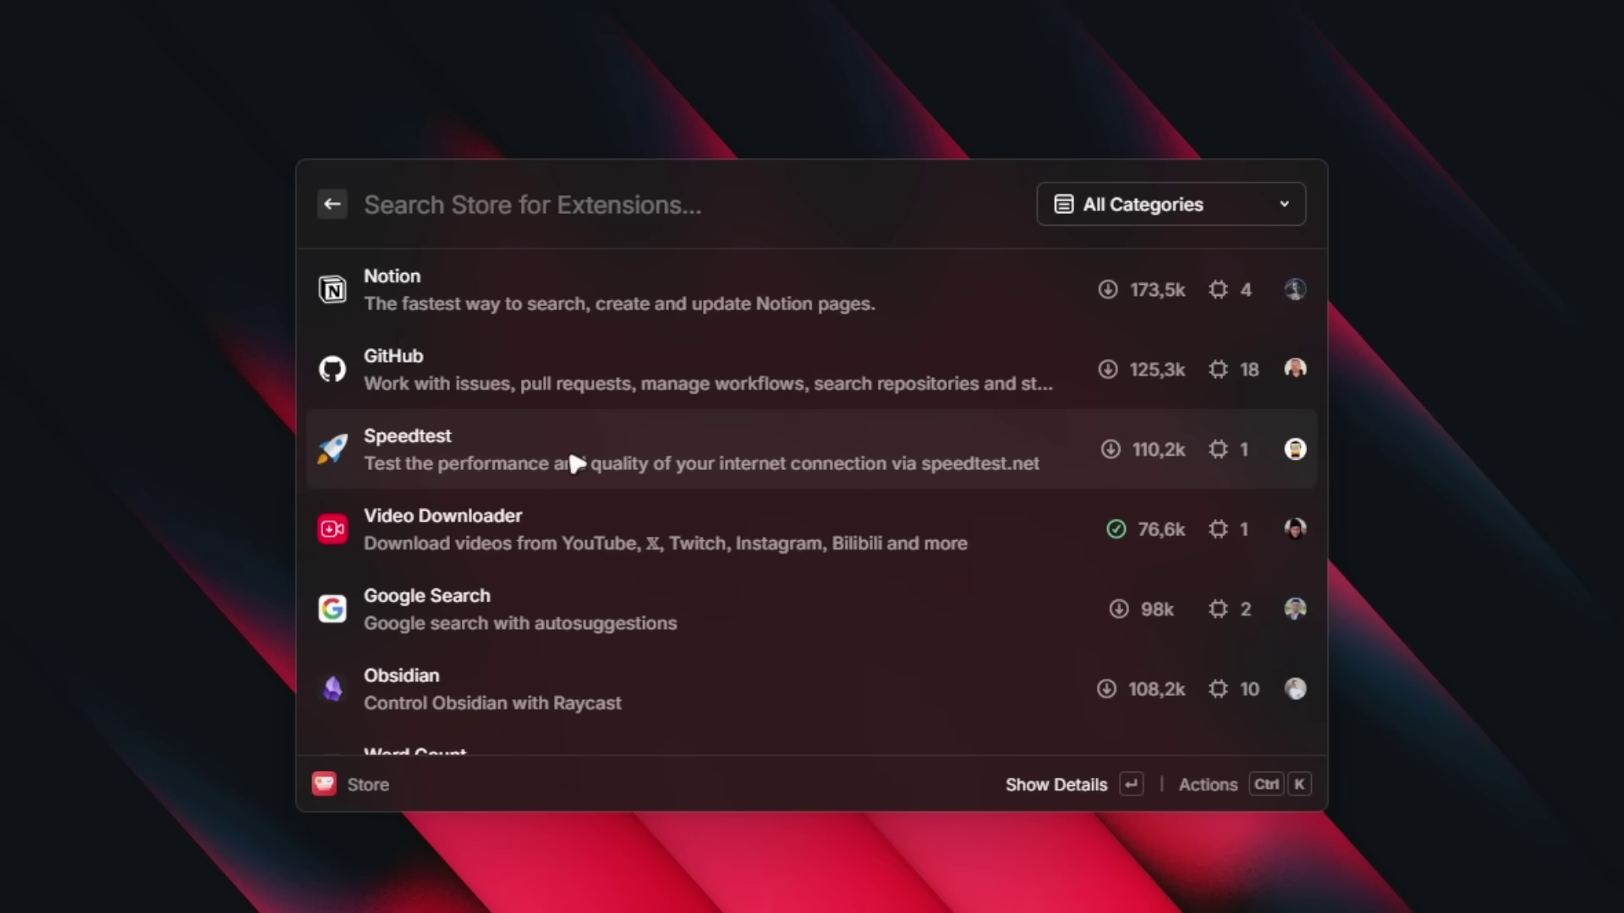
pyautogui.click(631, 456)
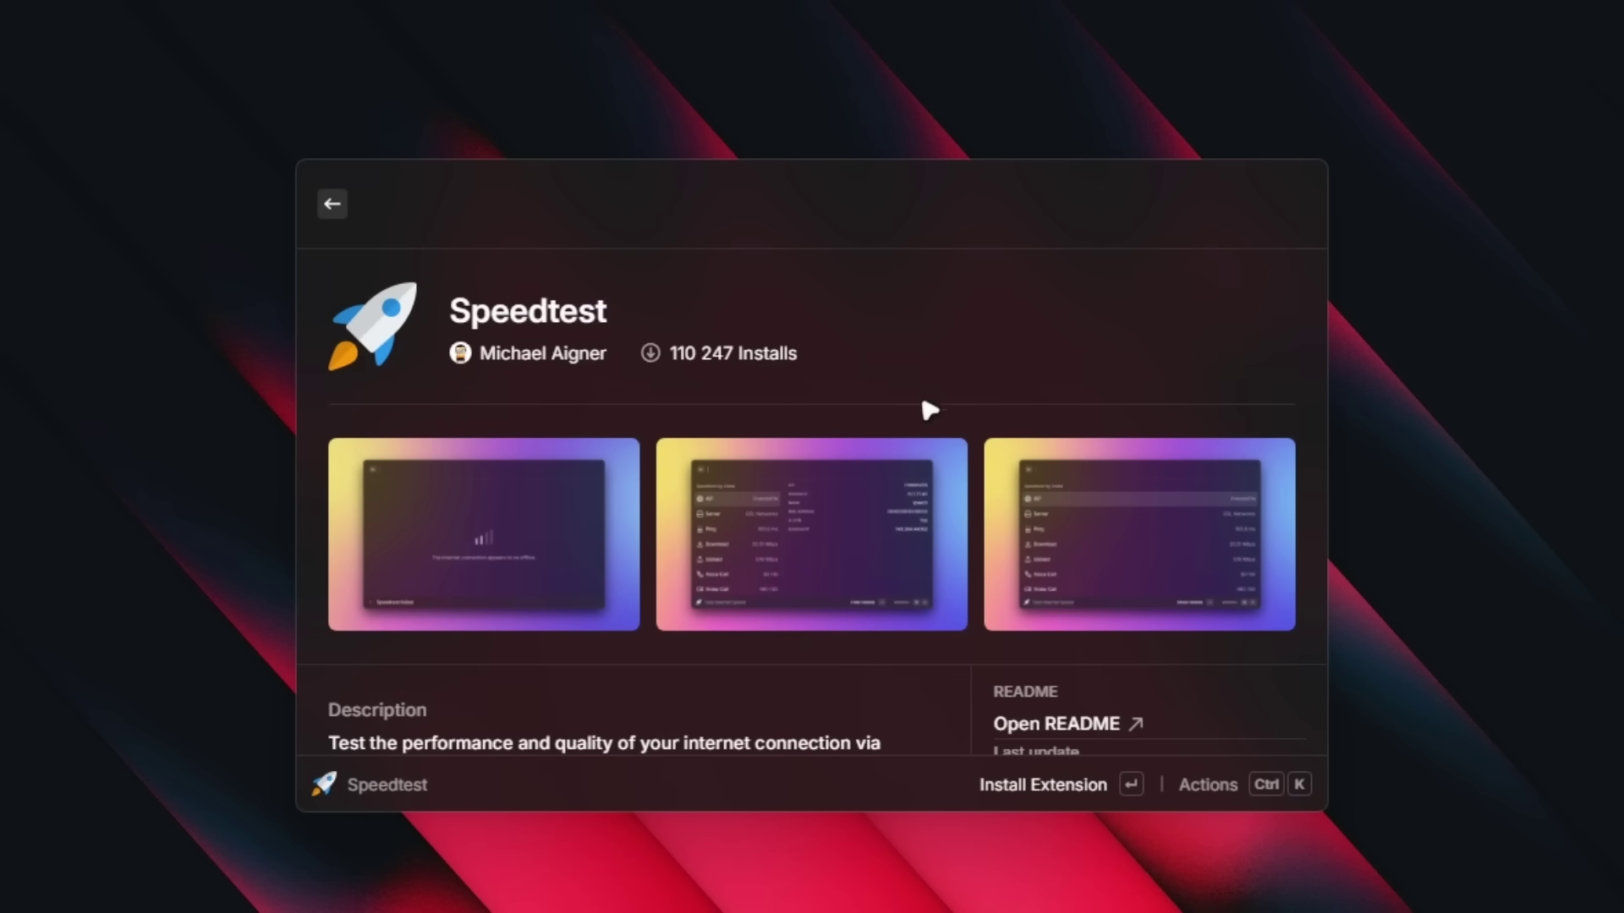
pyautogui.click(1048, 785)
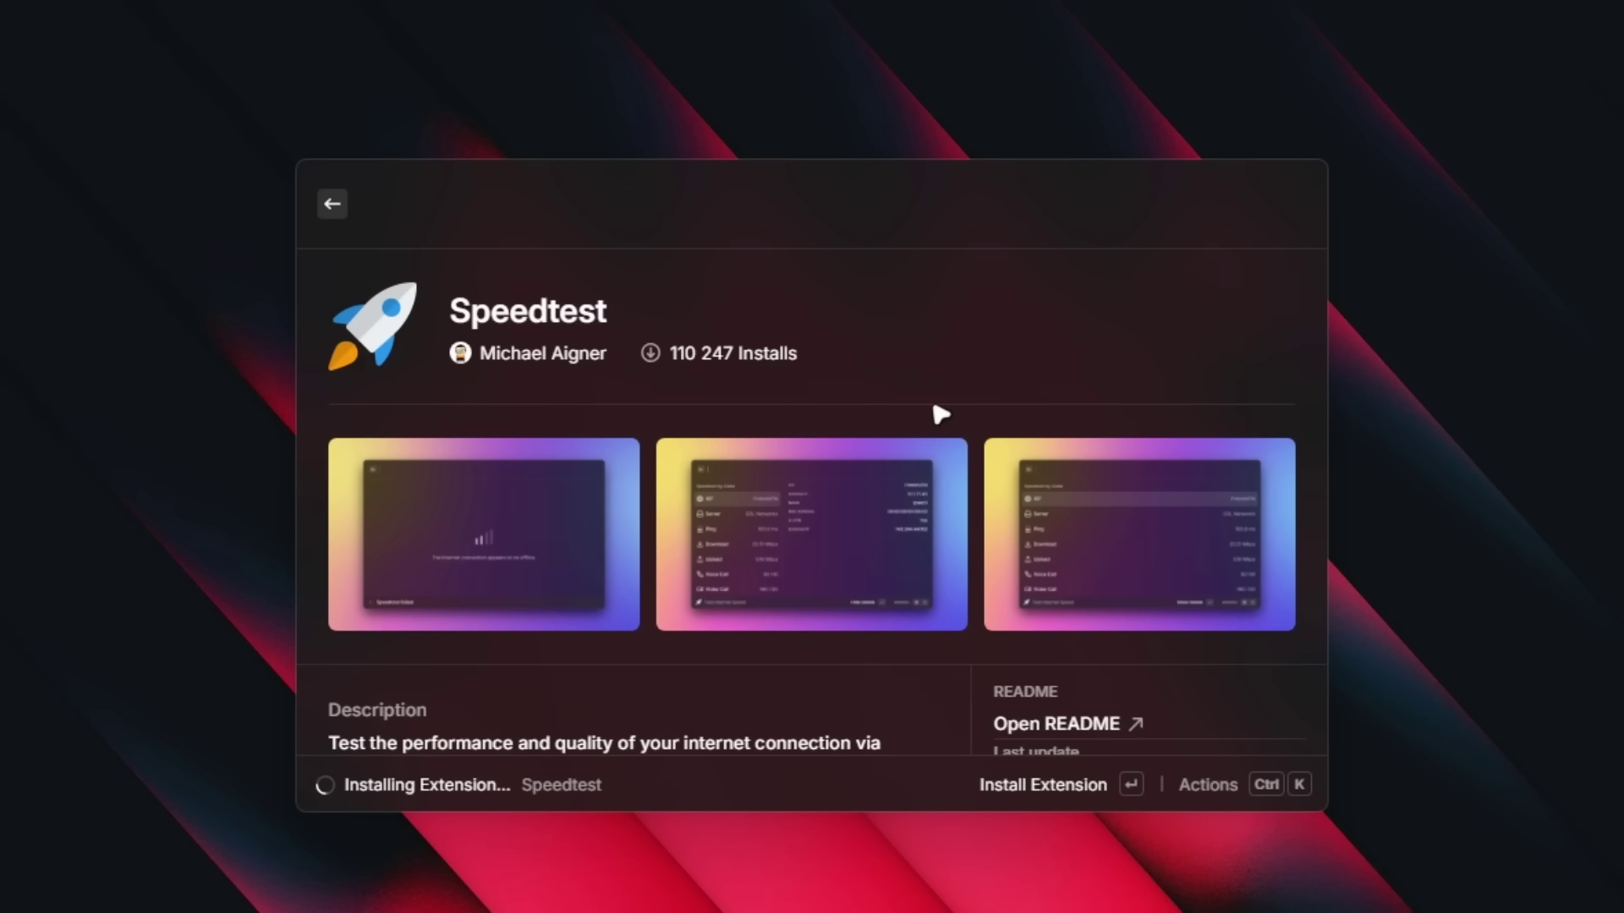
pyautogui.click(332, 207)
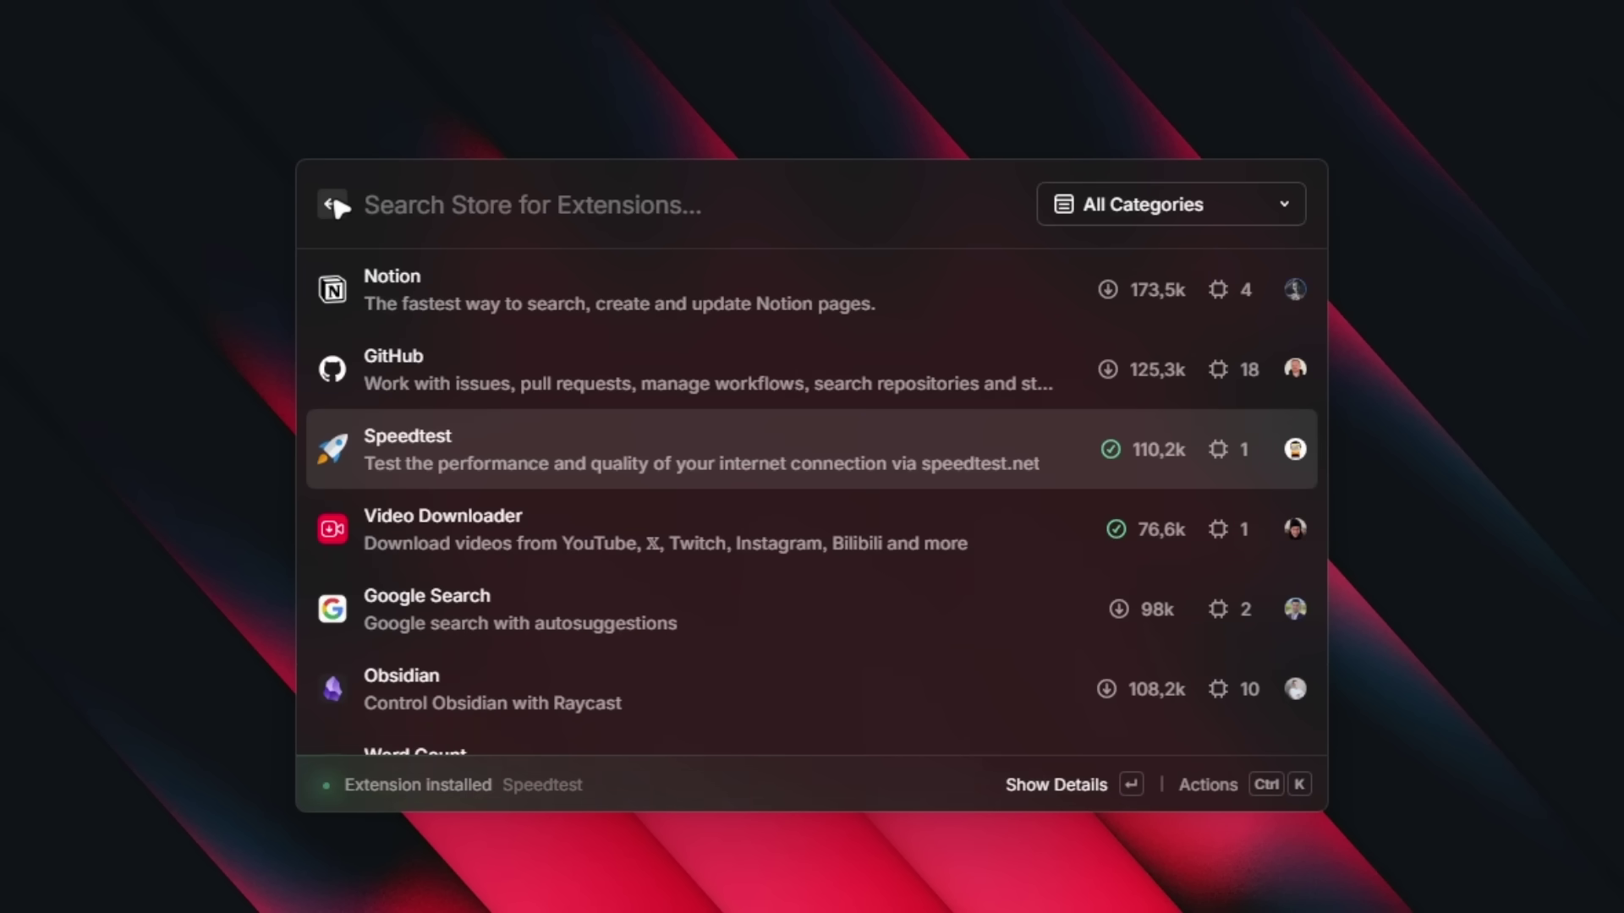
pyautogui.click(332, 205)
# Run Test Internet Speed and review results: 14.3 ms ping, 517.13 Mbps download, 54.45 Mbps upload
pyautogui.click(522, 391)
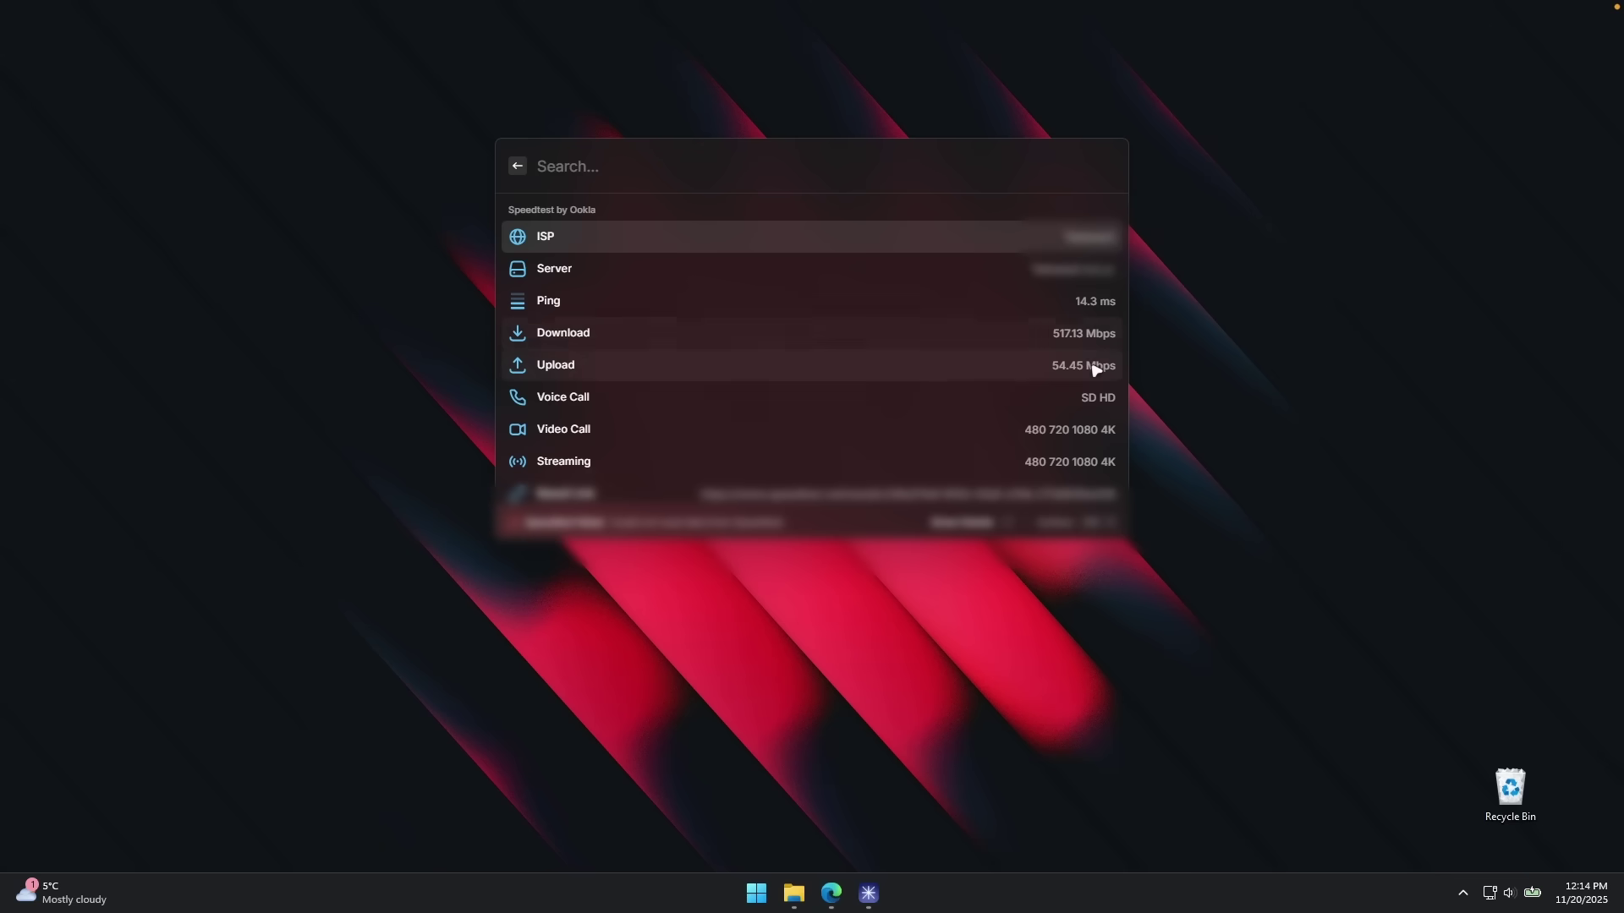
pyautogui.scroll(-1, 668, 453)
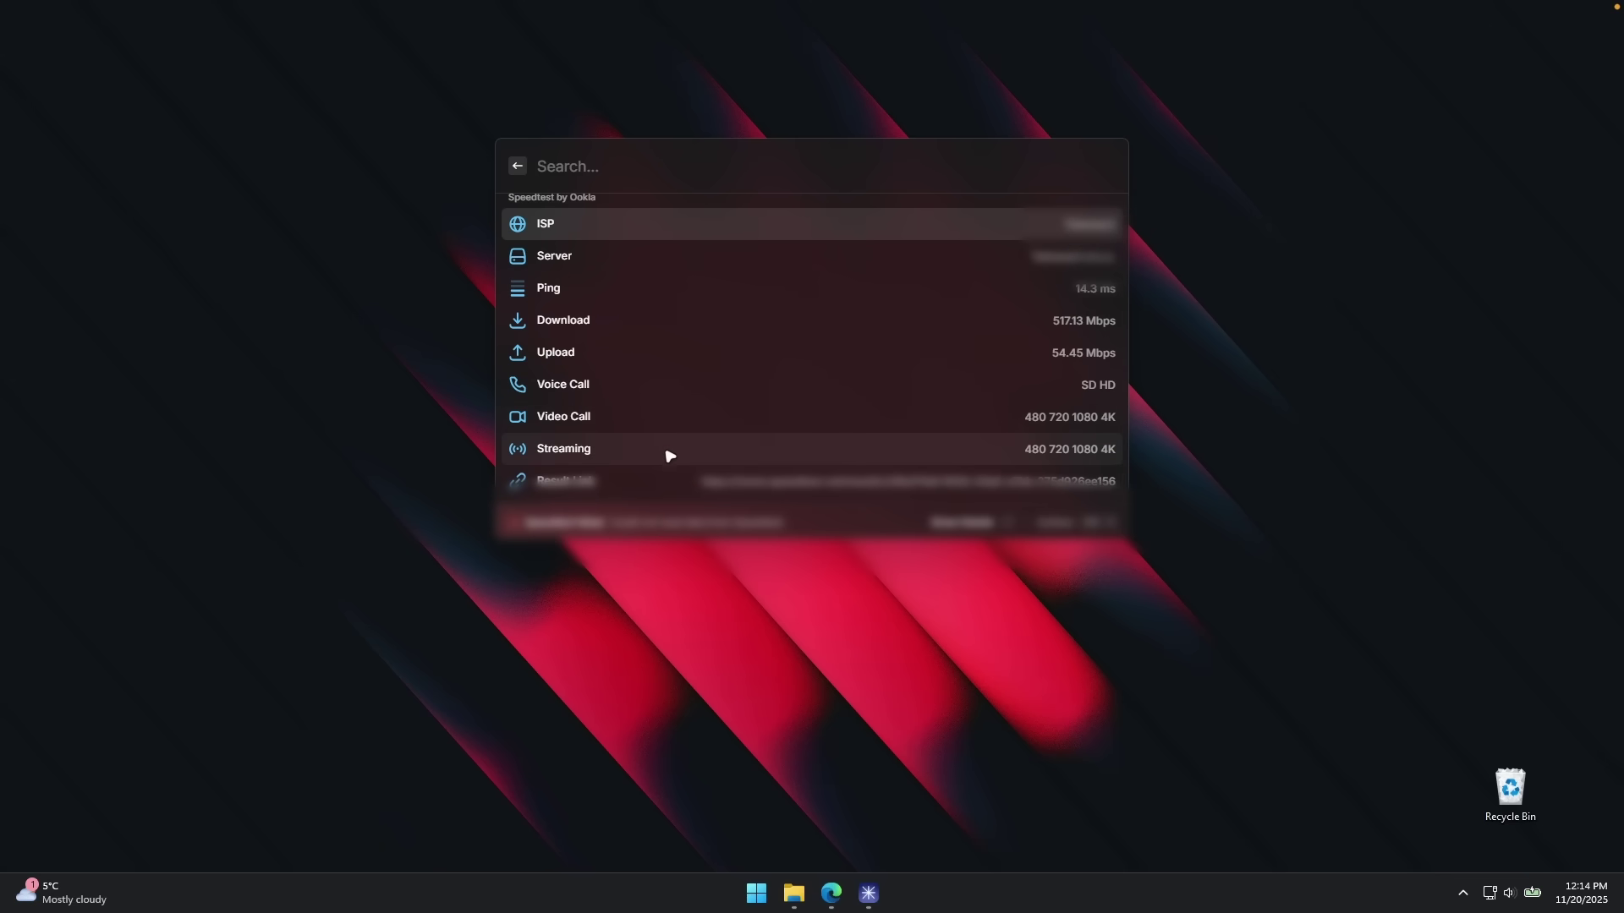
pyautogui.scroll(1, 676, 296)
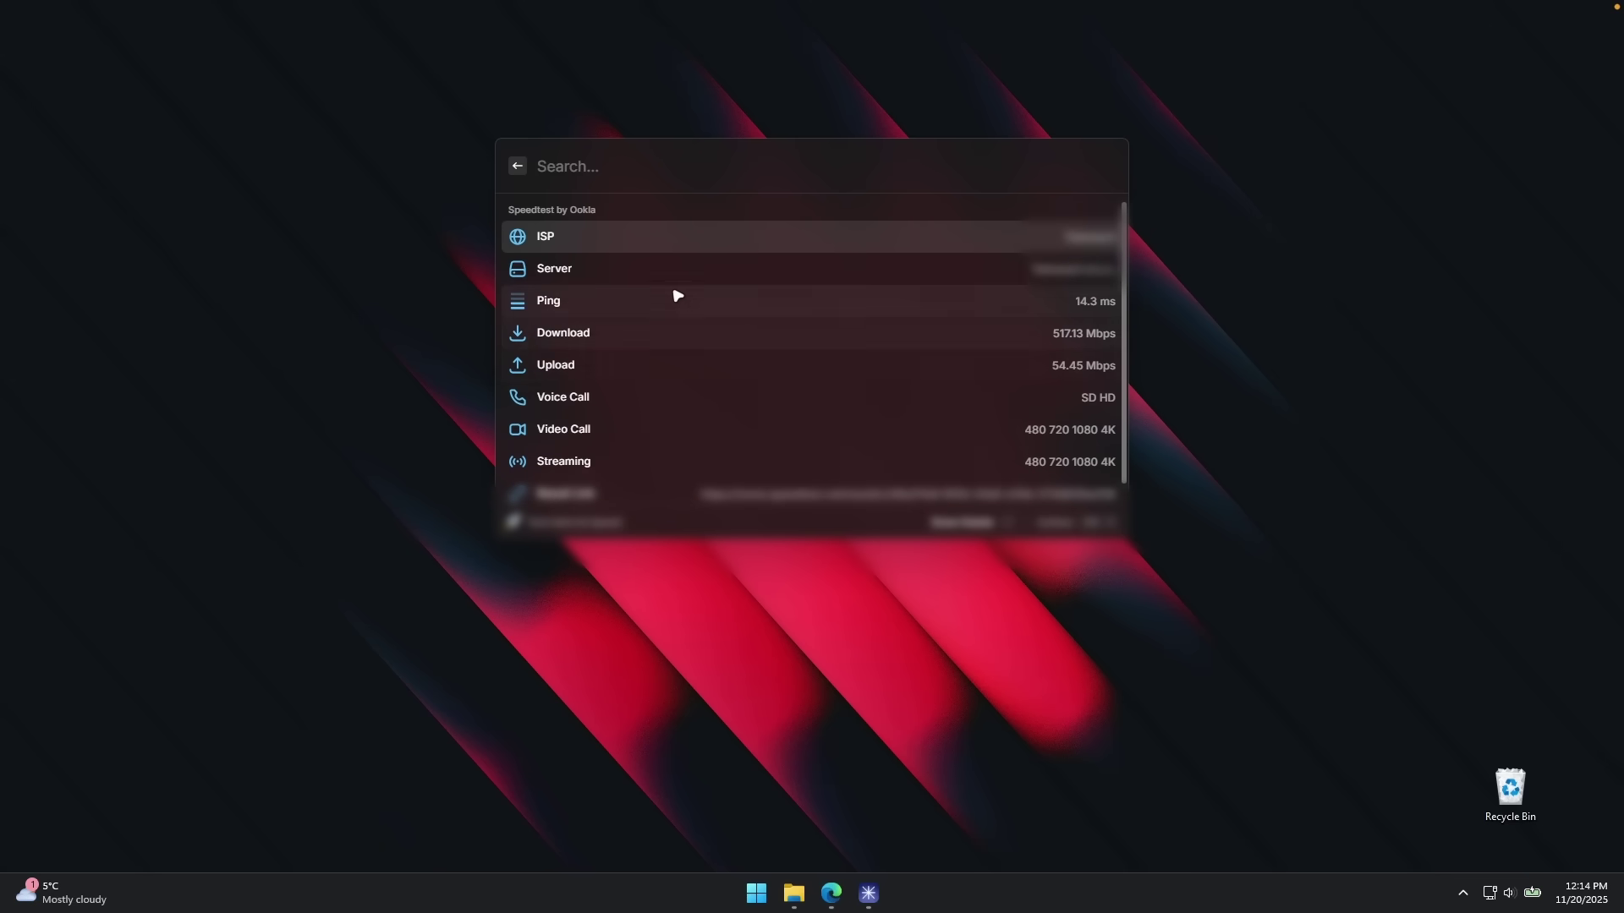
# Leave the speed test results and scroll through the Search Emoji & Symbols grid
pyautogui.click(529, 168)
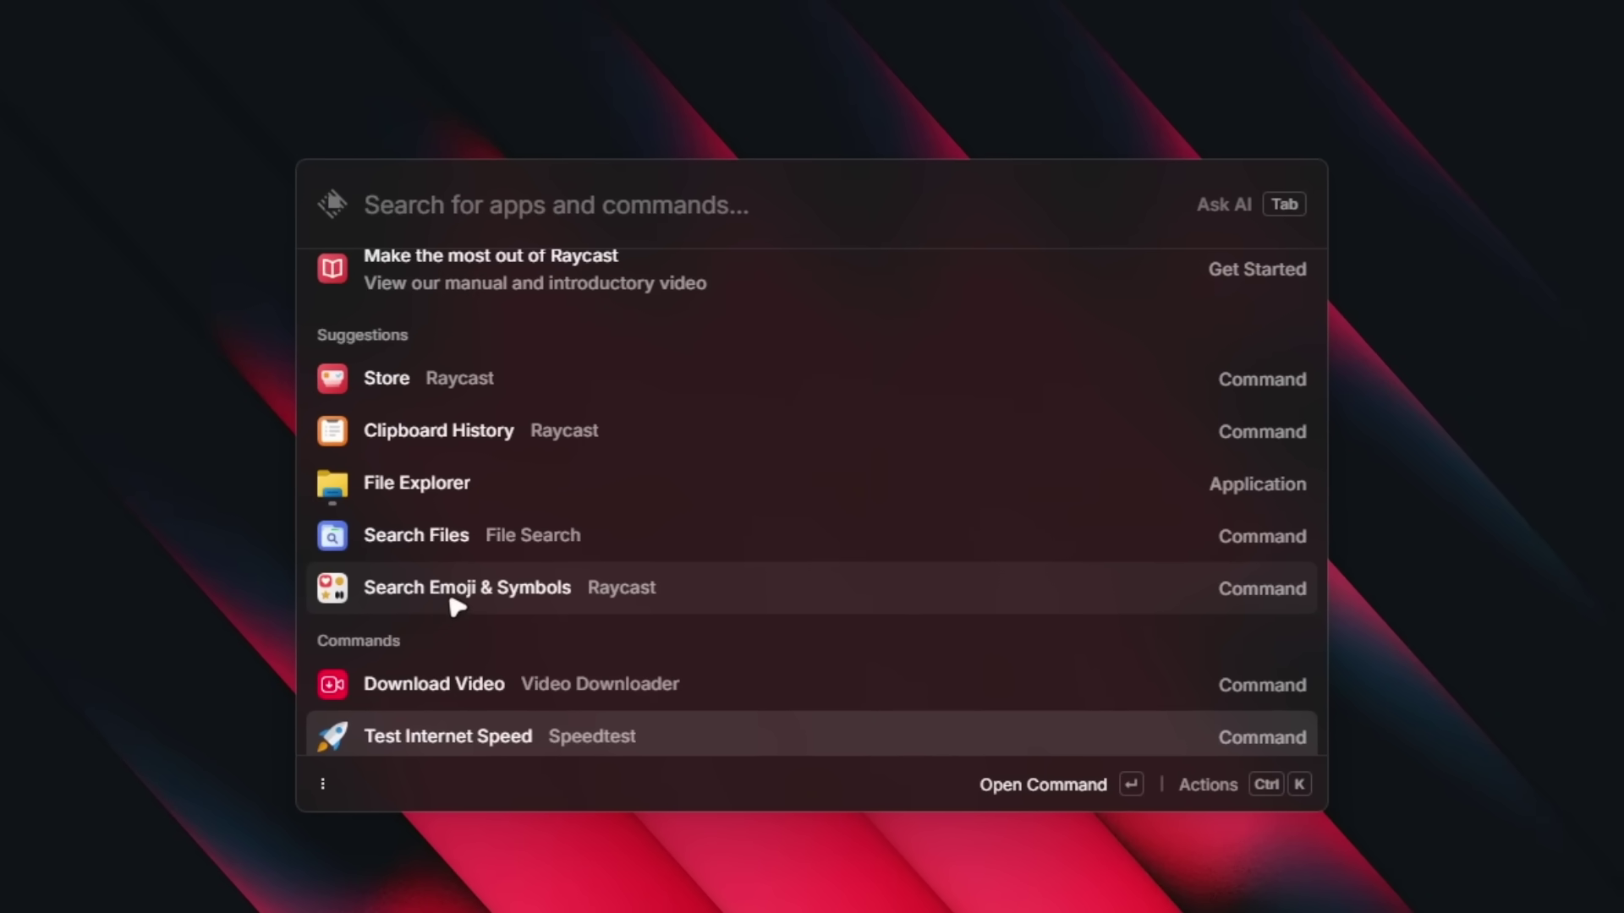
pyautogui.click(536, 597)
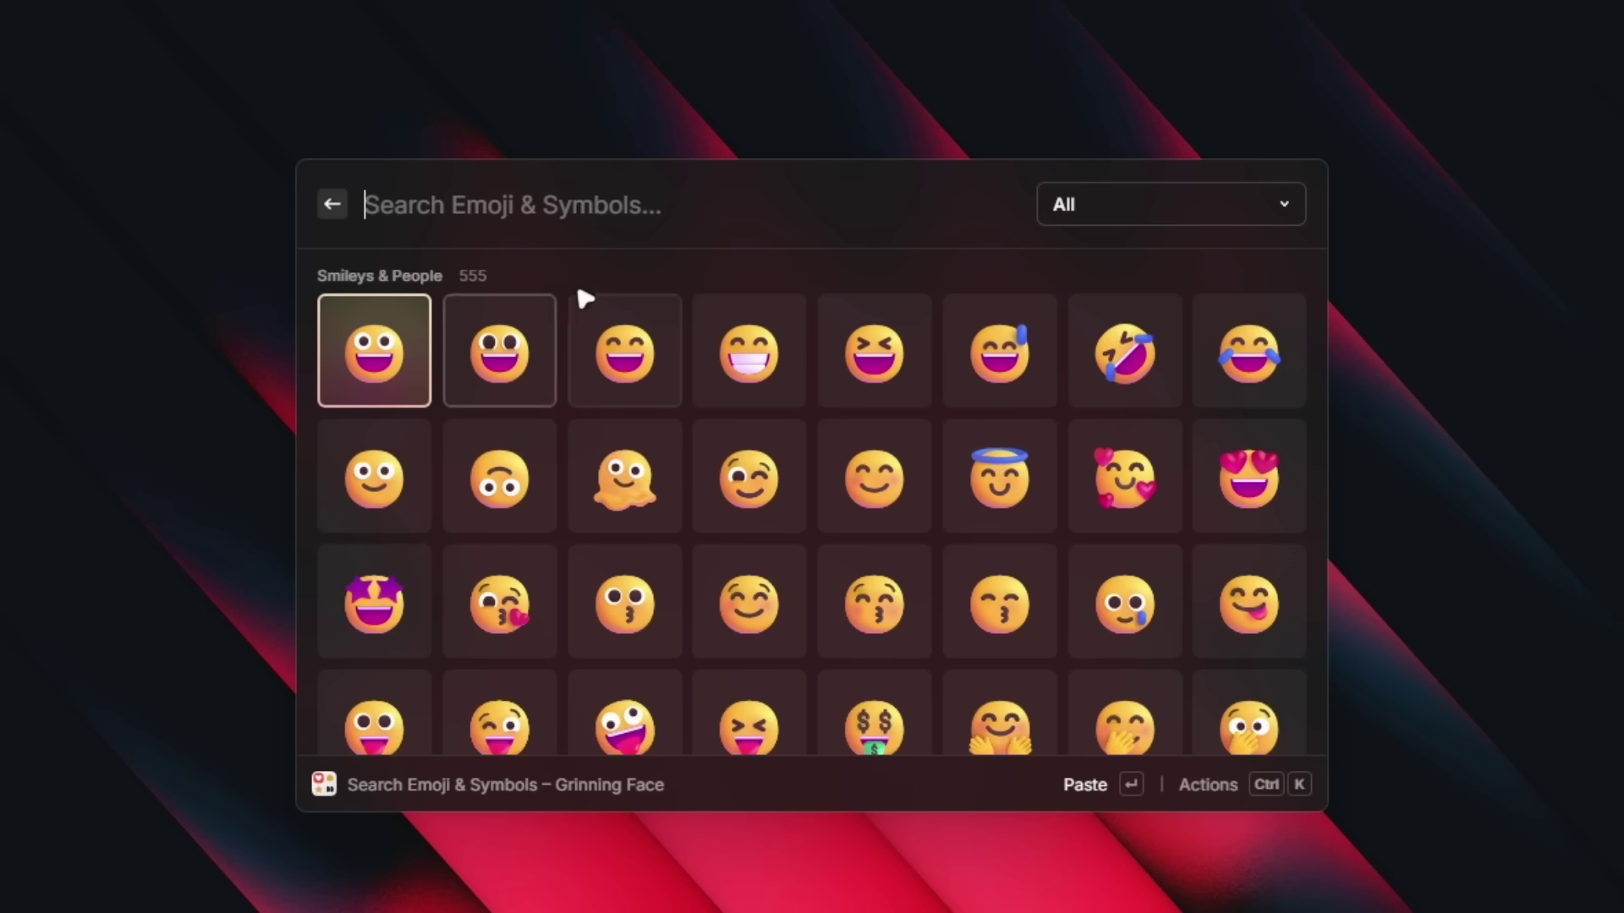
pyautogui.scroll(-10, 812, 614)
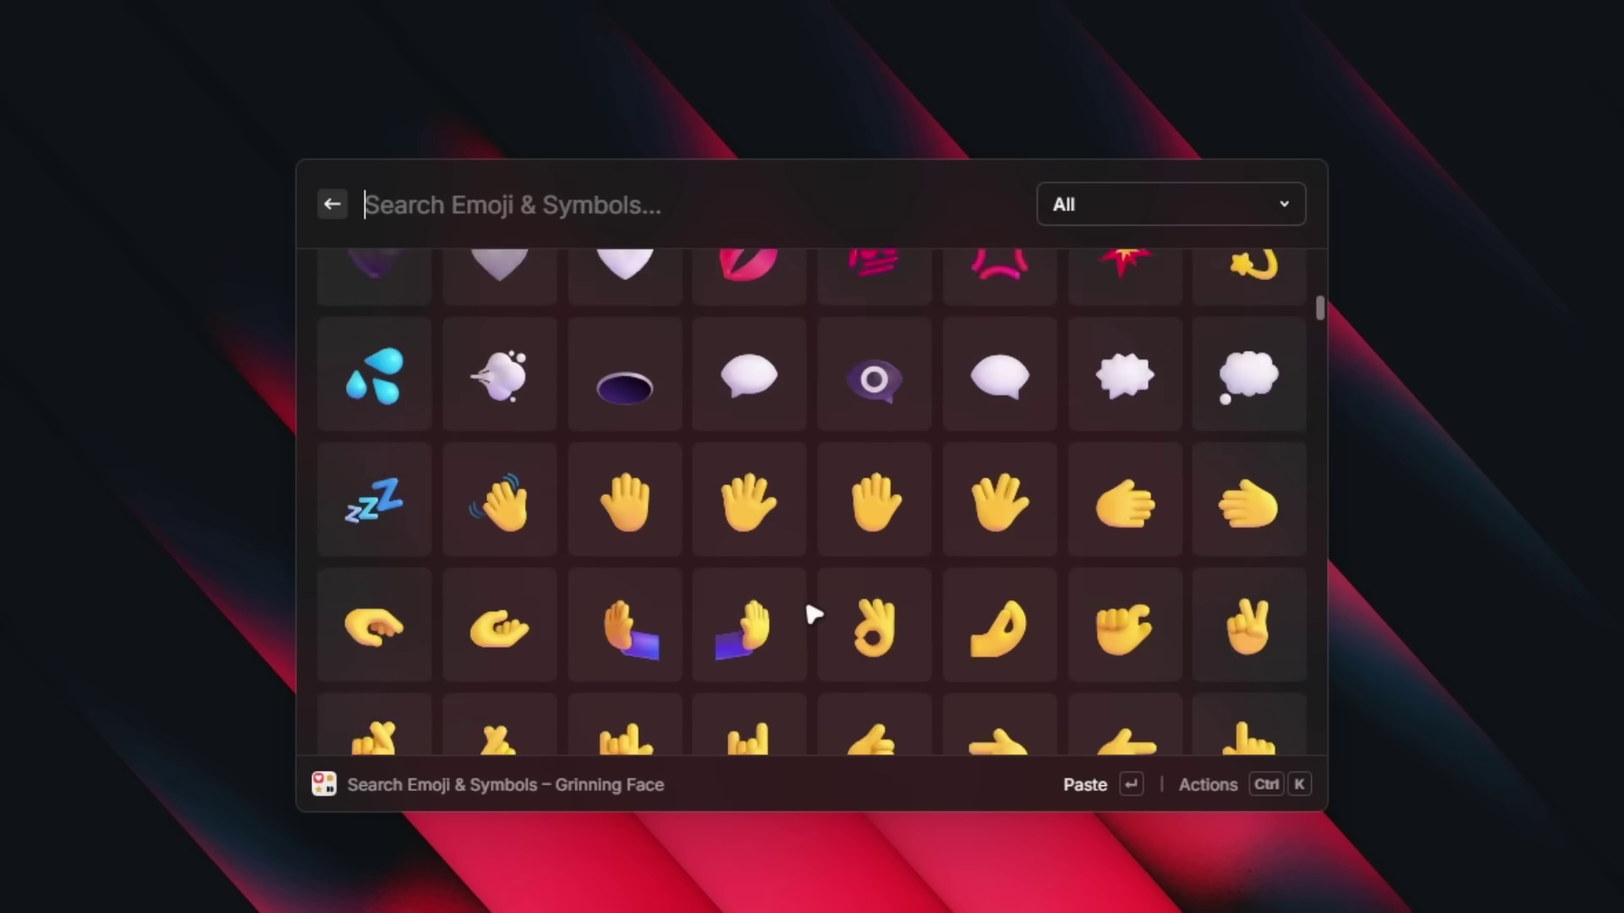
pyautogui.scroll(-20, 814, 614)
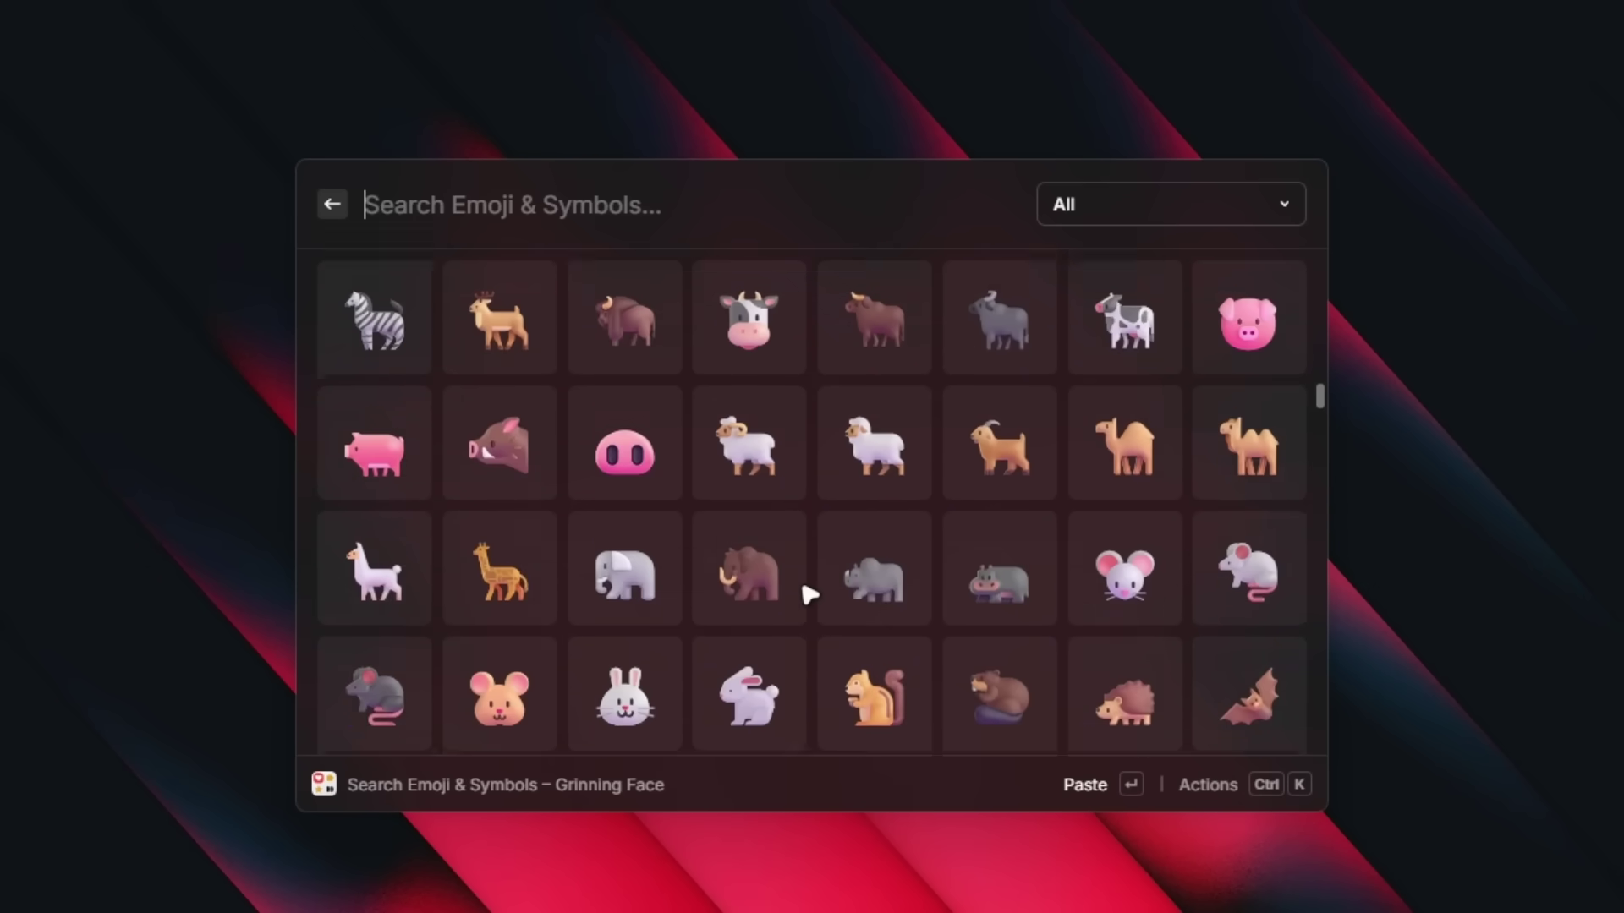
pyautogui.scroll(15, 810, 595)
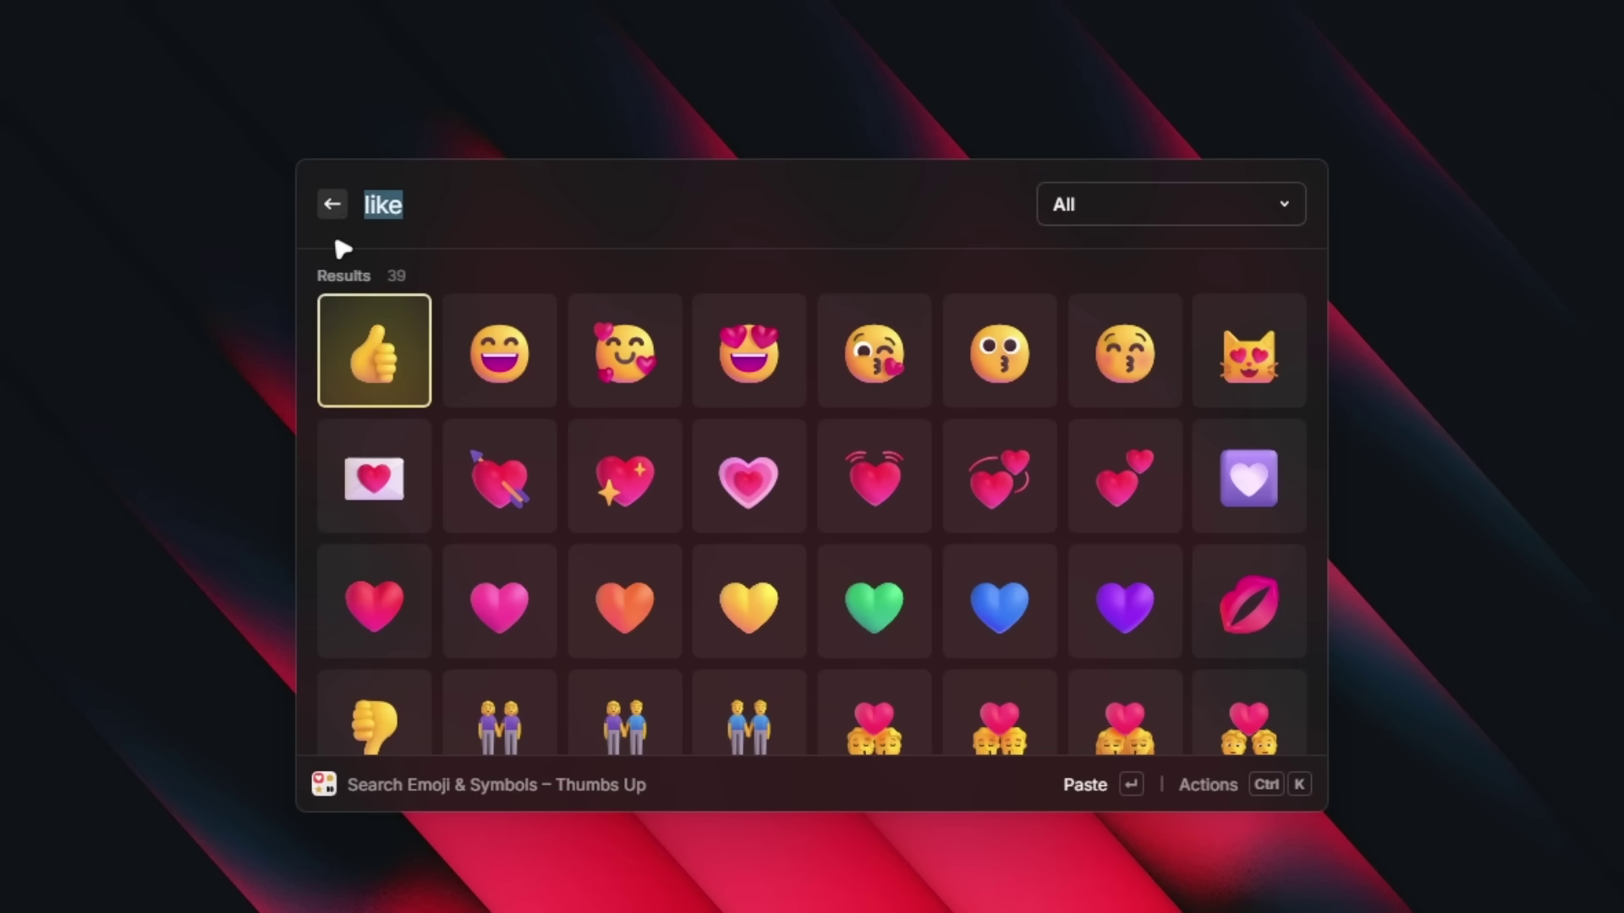
# Ask DALL·E 3 to 'generate an image of the elephant'
pyautogui.click(337, 204)
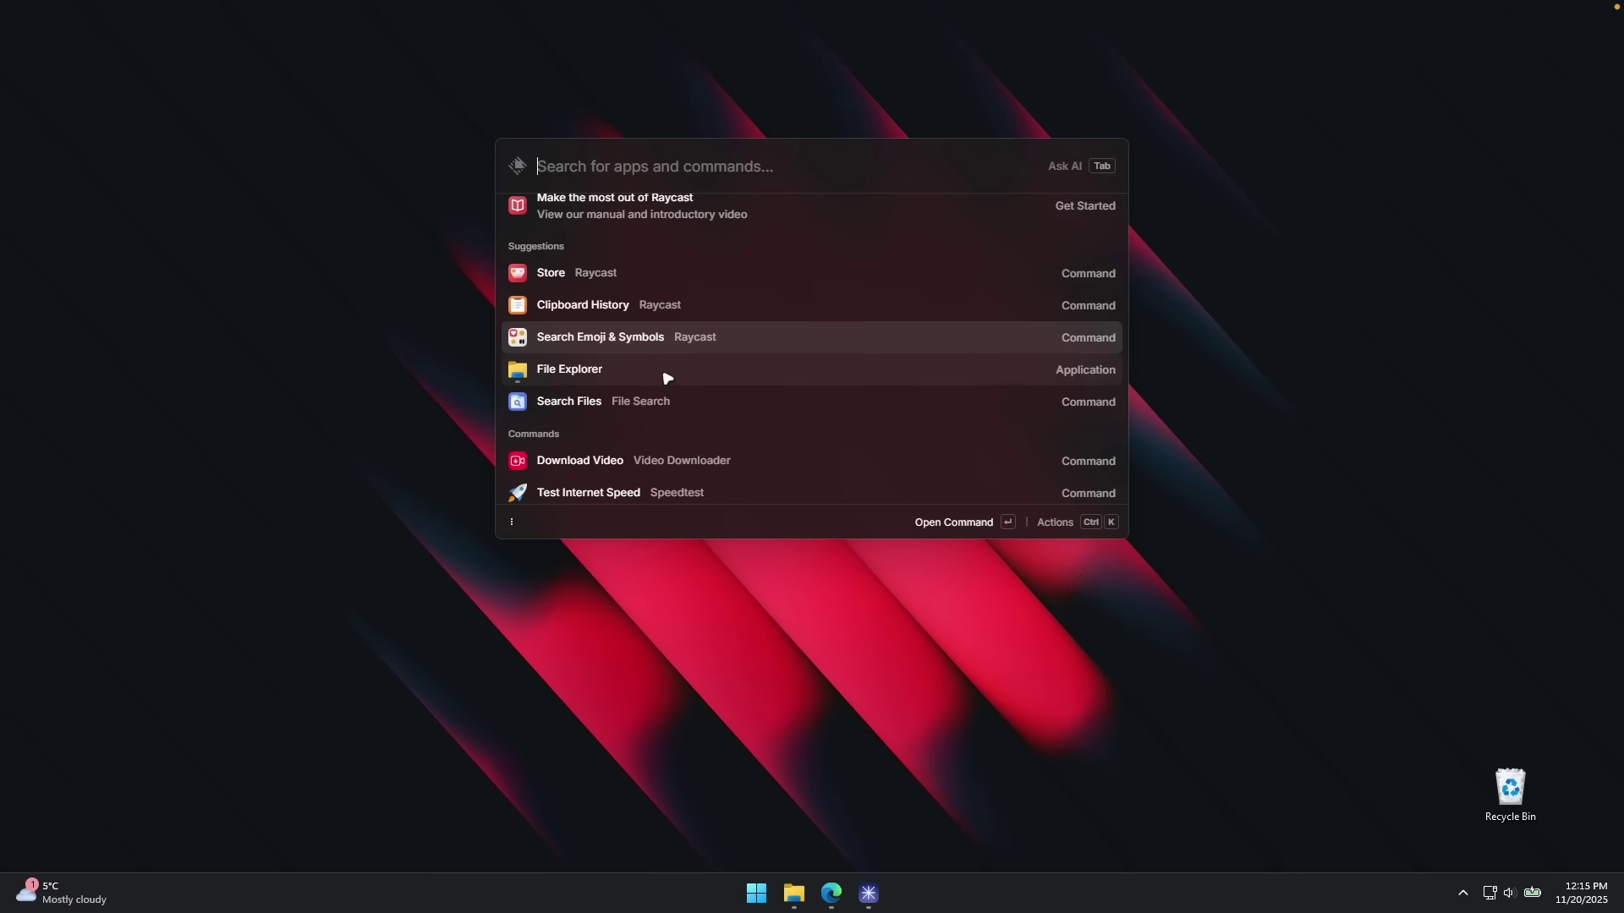
pyautogui.scroll(-8, 667, 378)
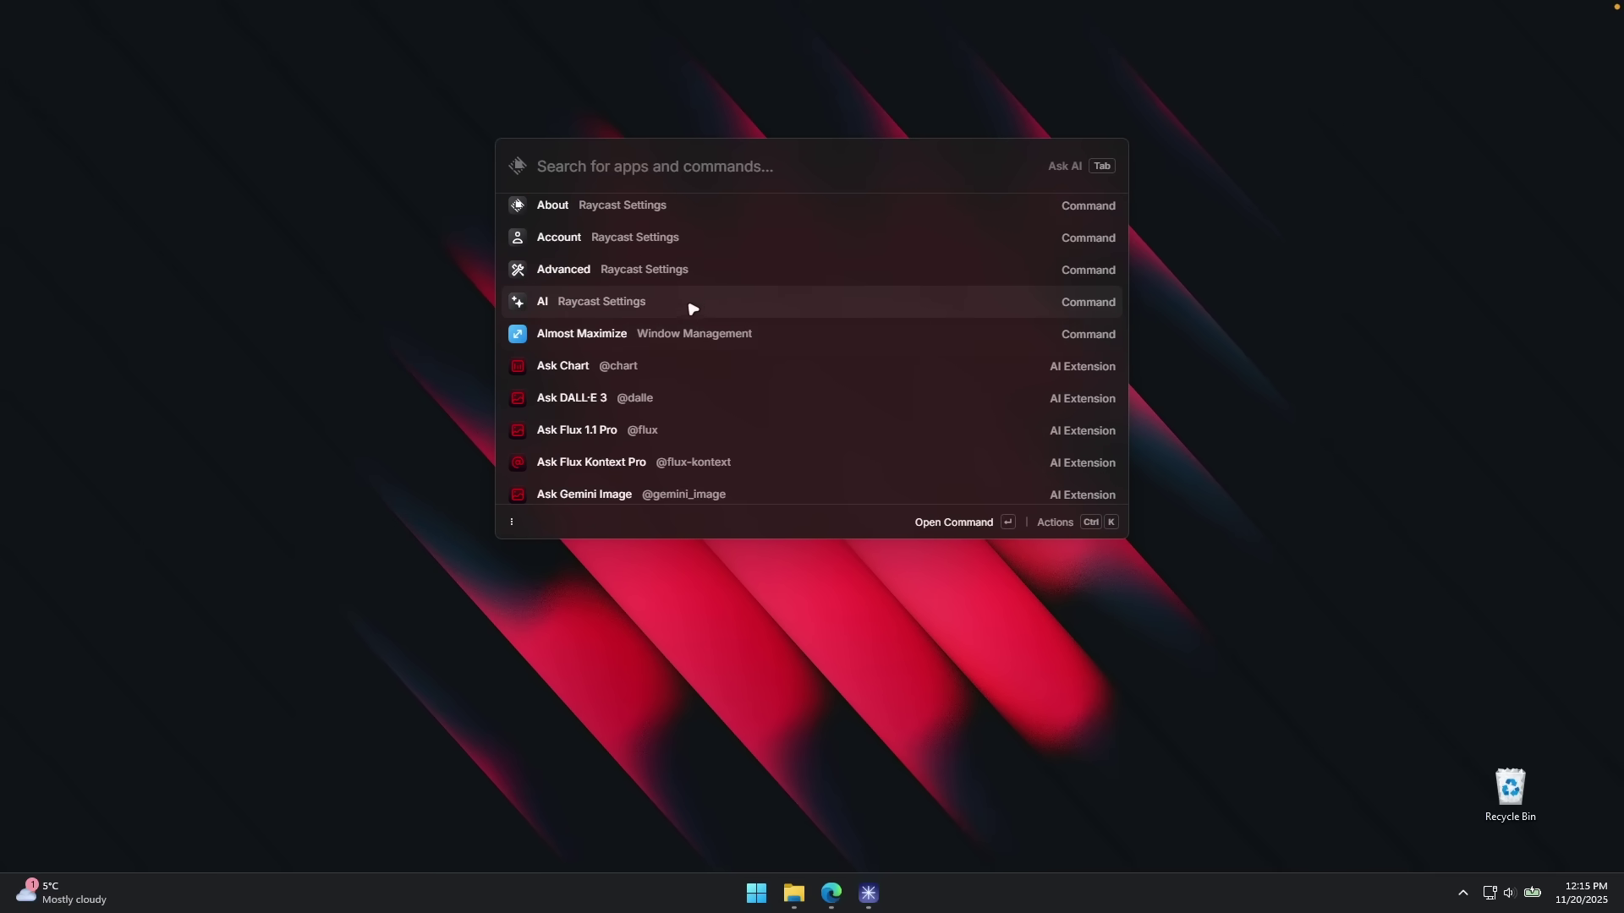
pyautogui.click(674, 400)
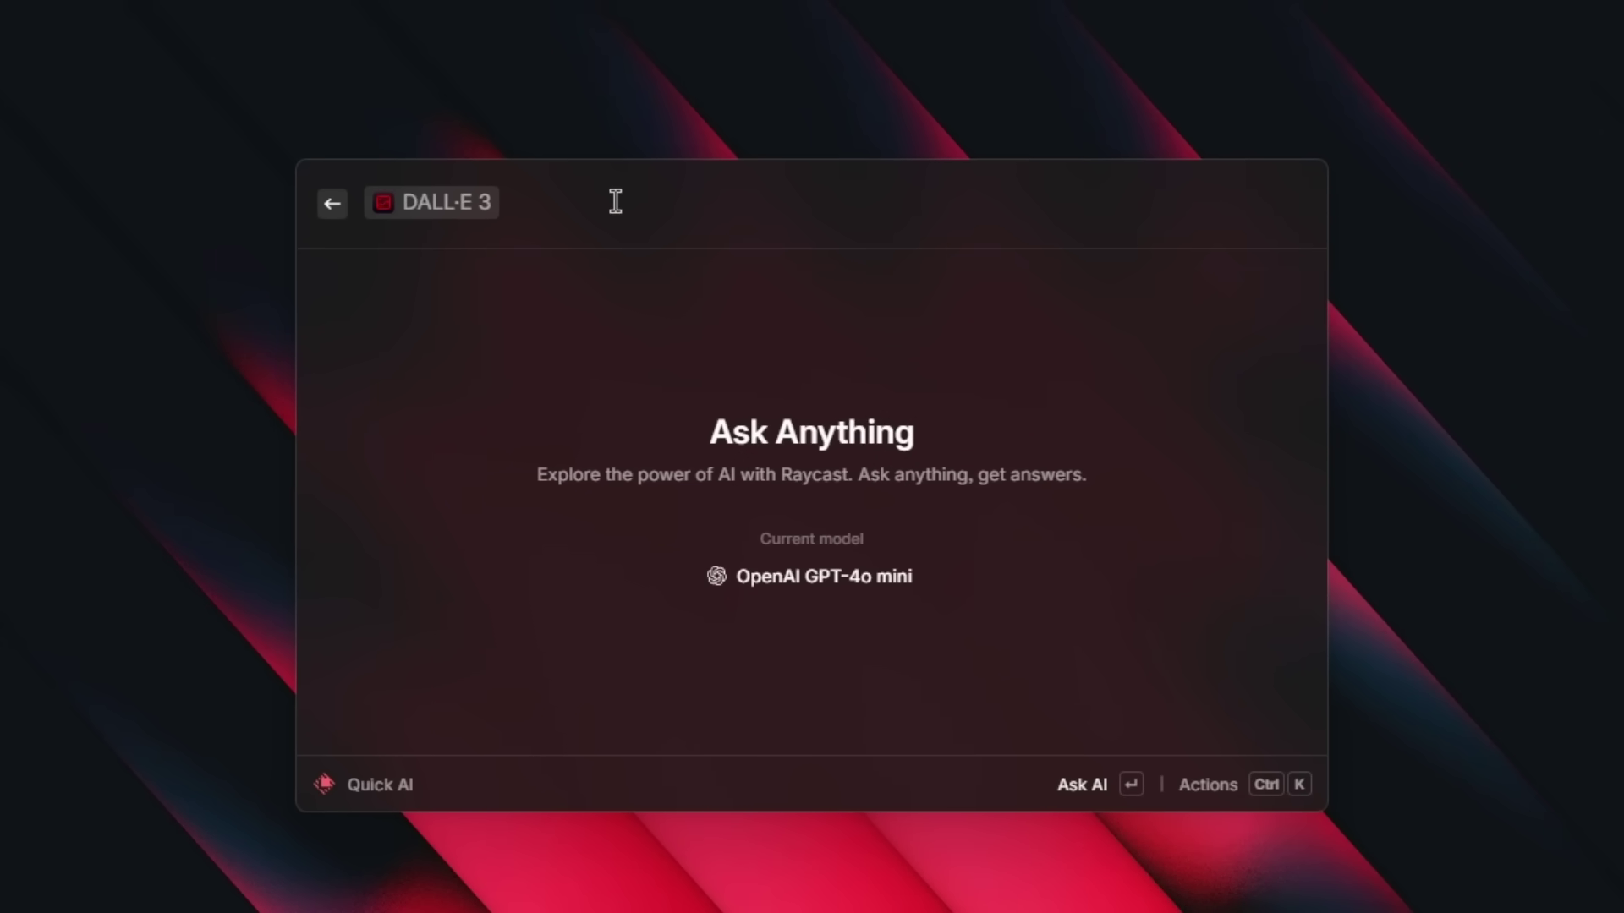
pyautogui.write('generate an image of the elephant')
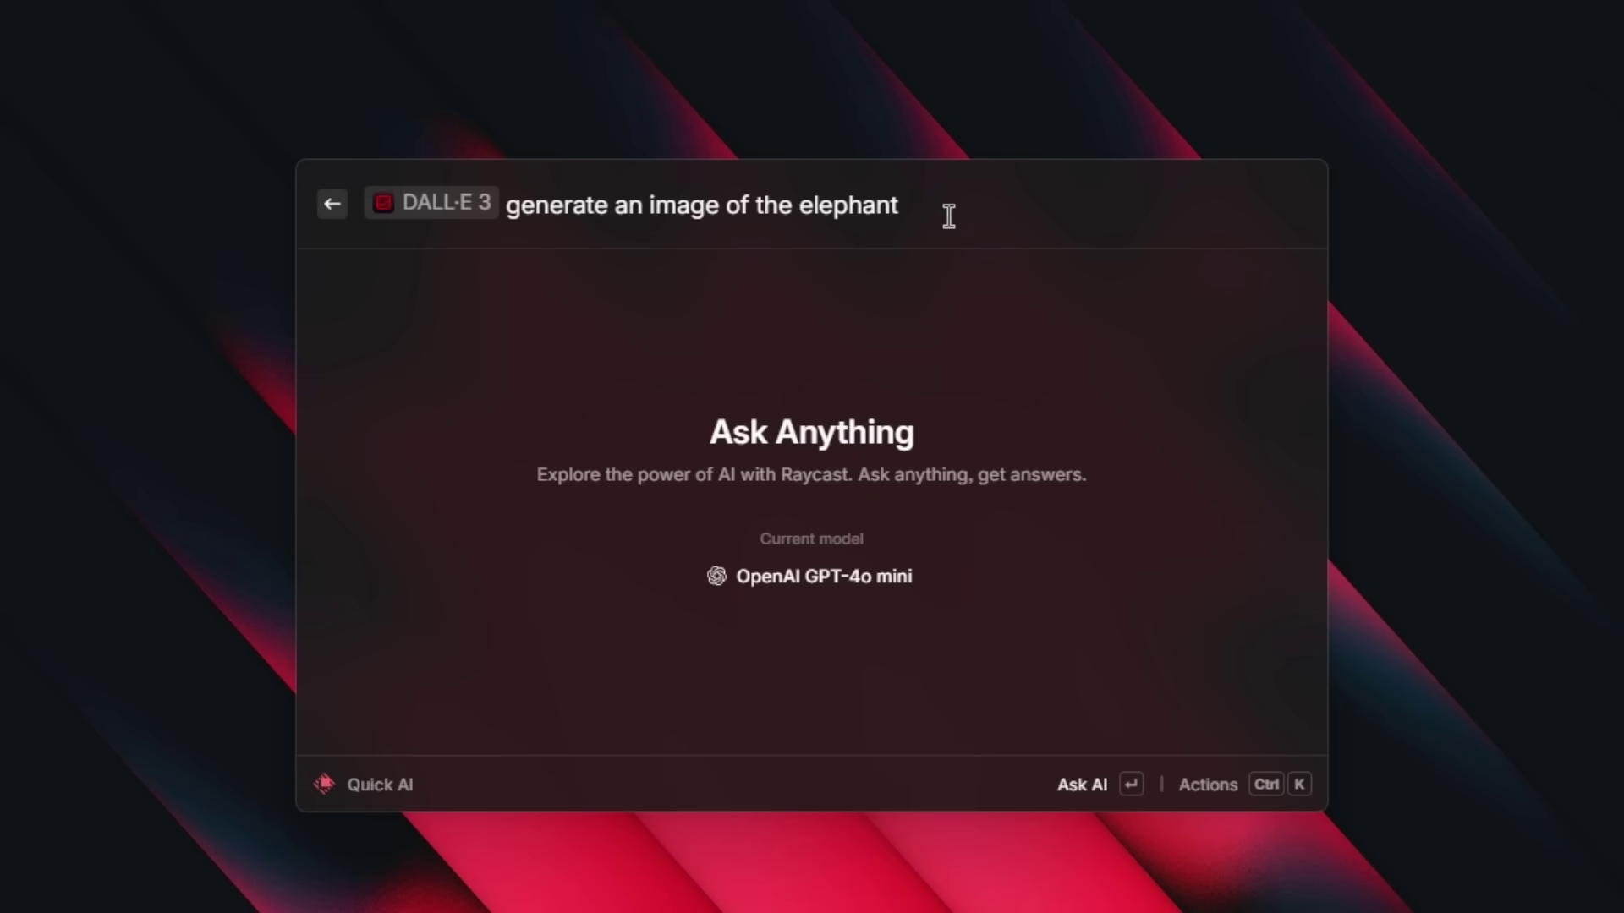
pyautogui.press('Return')
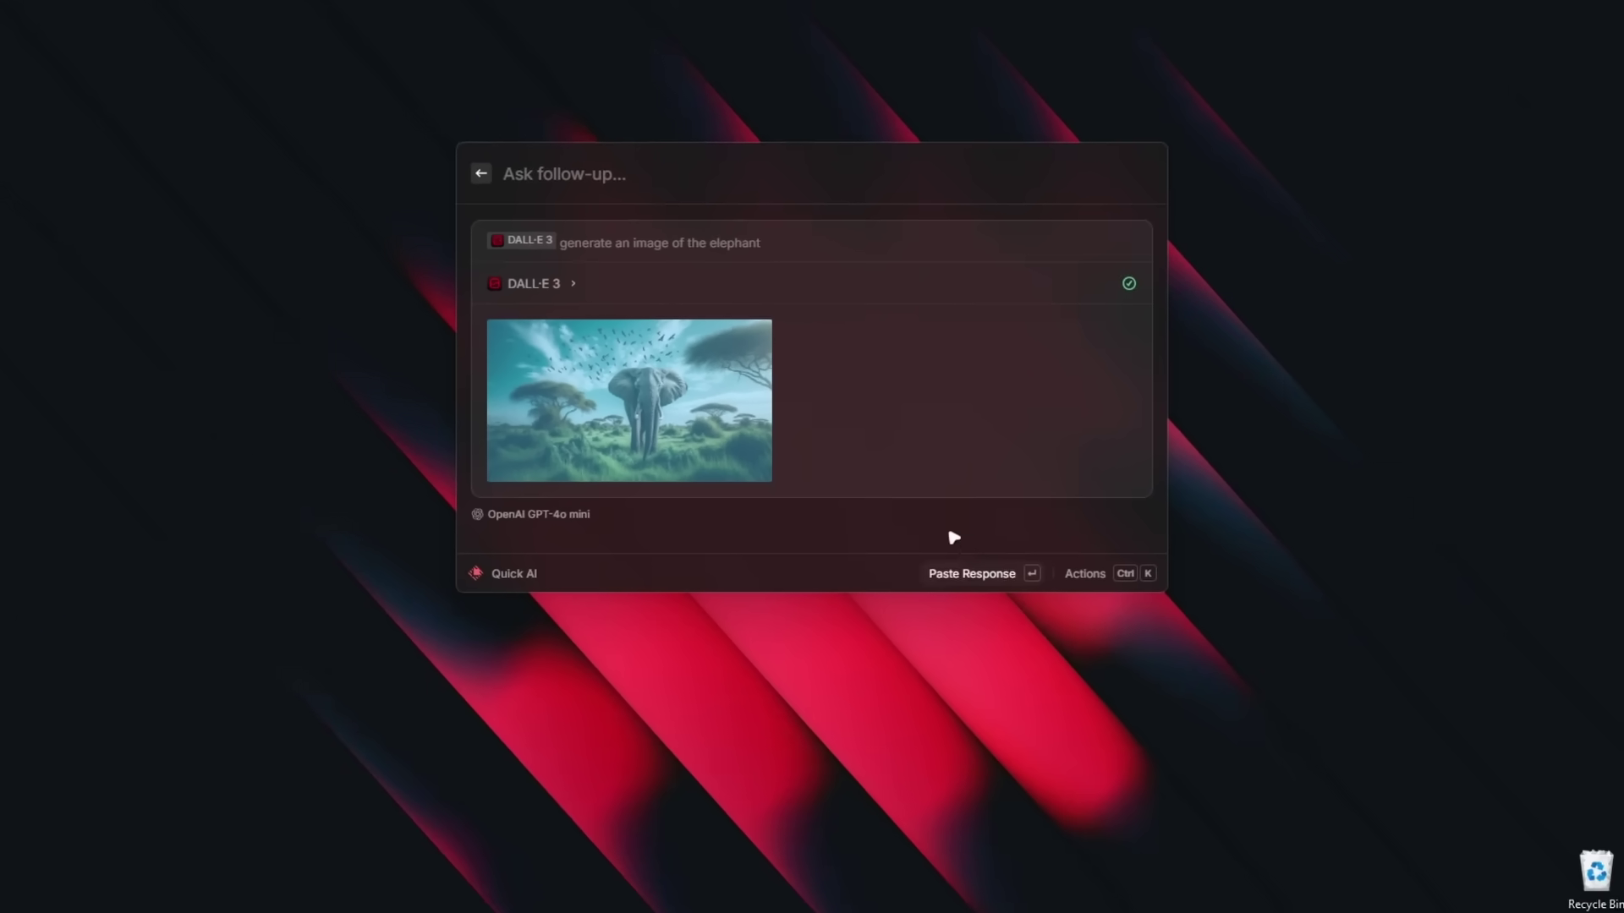
# Paste the elephant image onto the desktop's top-left, view it, then close the viewer
pyautogui.press('Return')
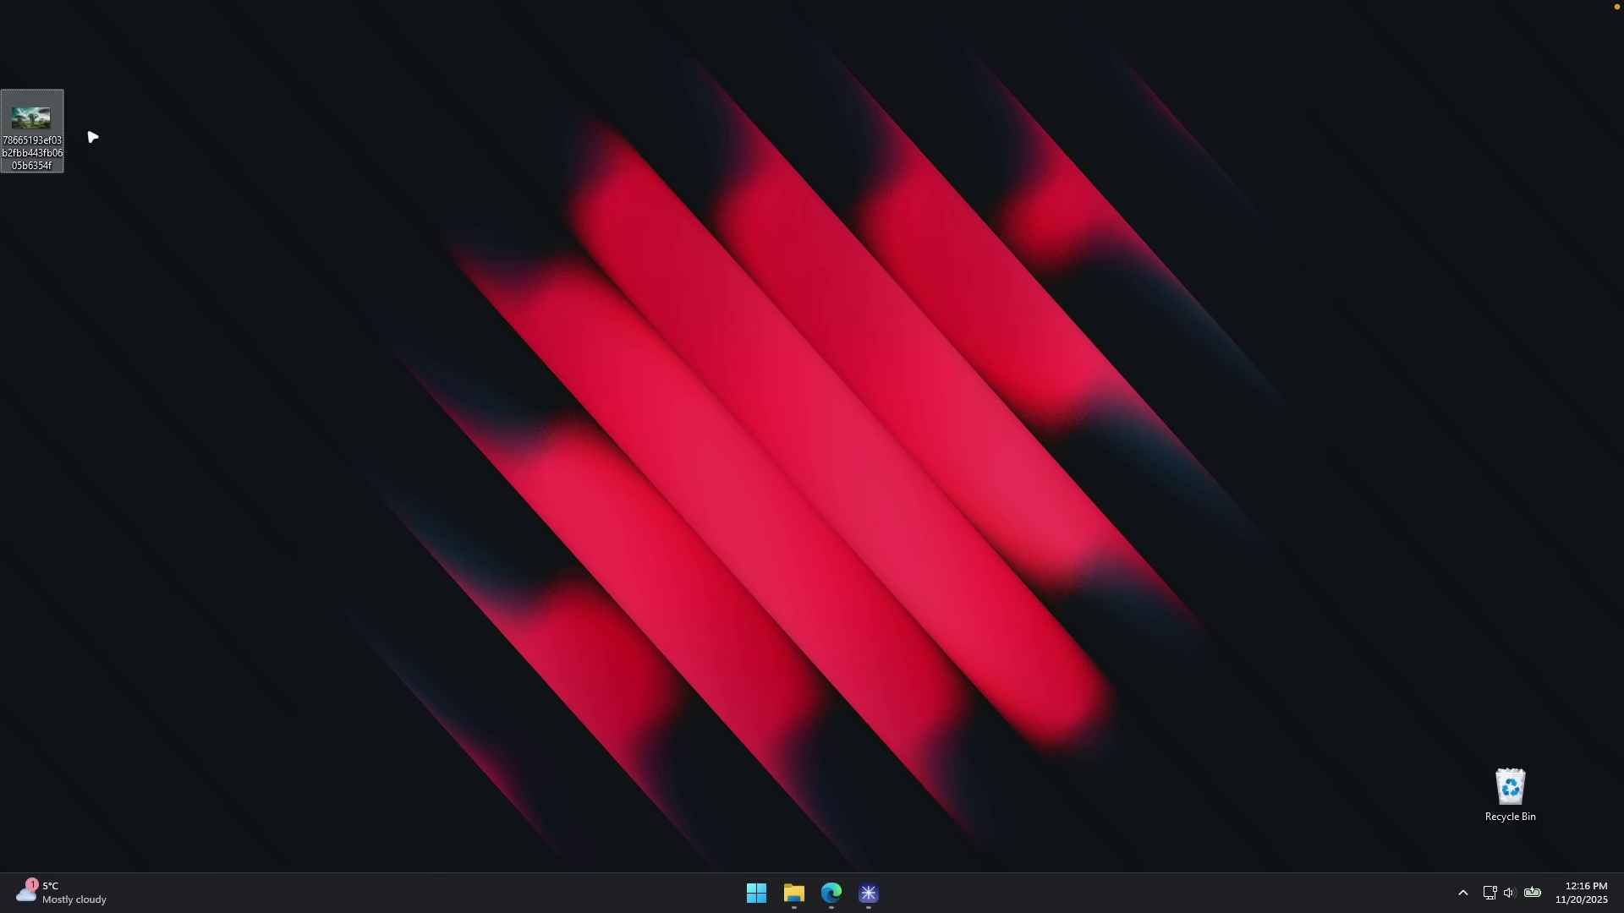
pyautogui.moveTo(34, 127); pyautogui.dragTo(32, 38)
pyautogui.doubleClick(32, 35)
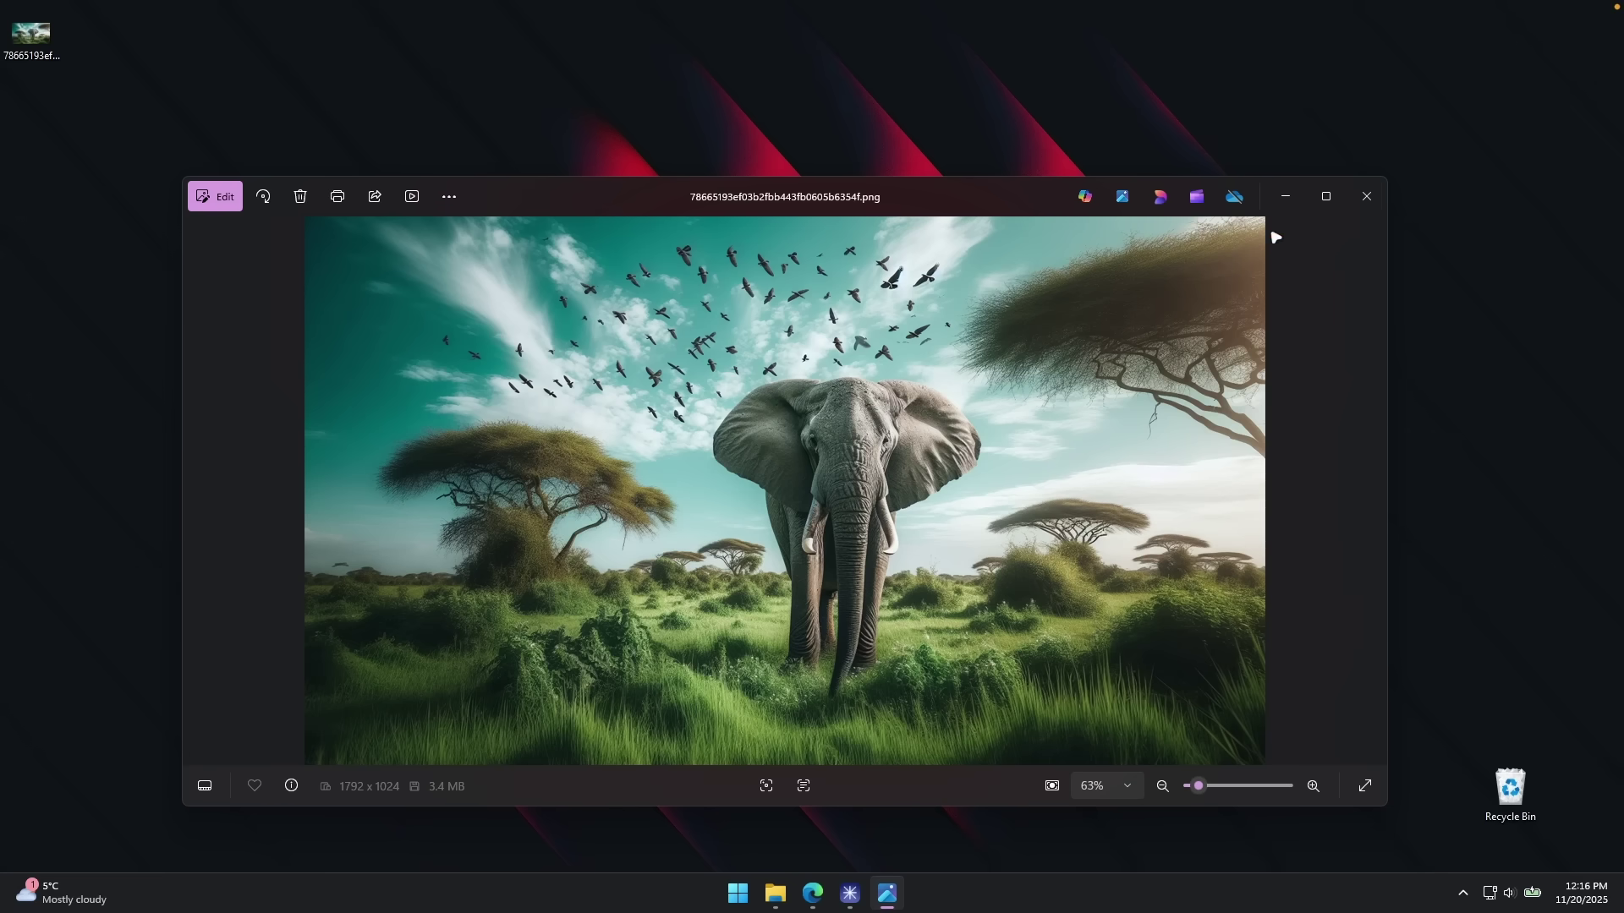
pyautogui.click(1365, 196)
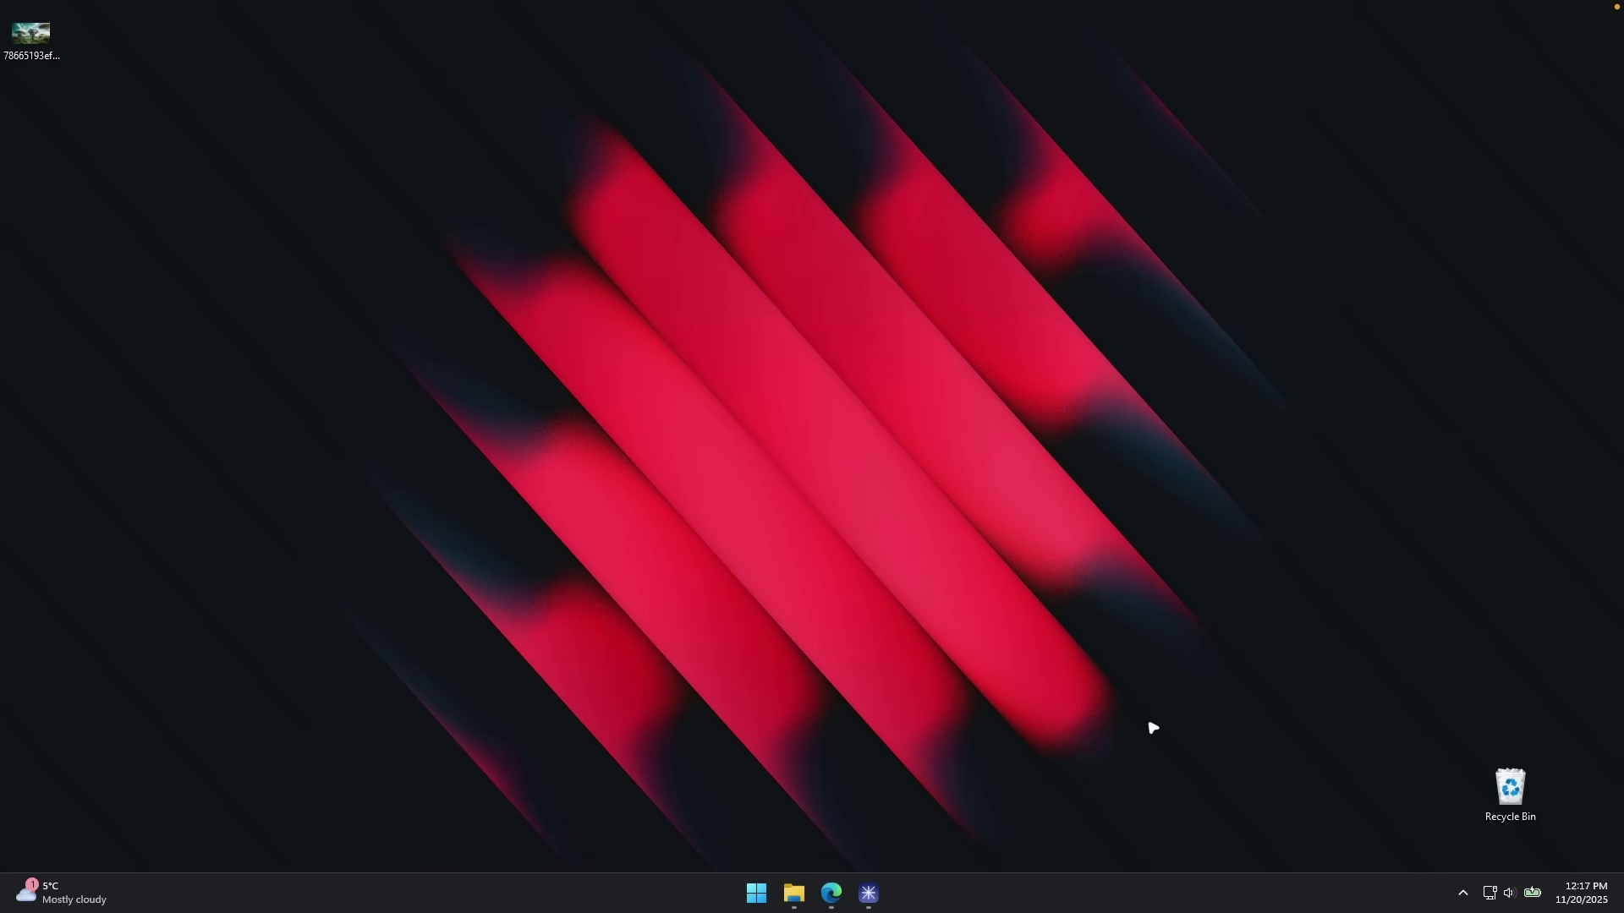
# Open Raycast Settings from the Raycast icon in the hidden system tray
pyautogui.click(1466, 893)
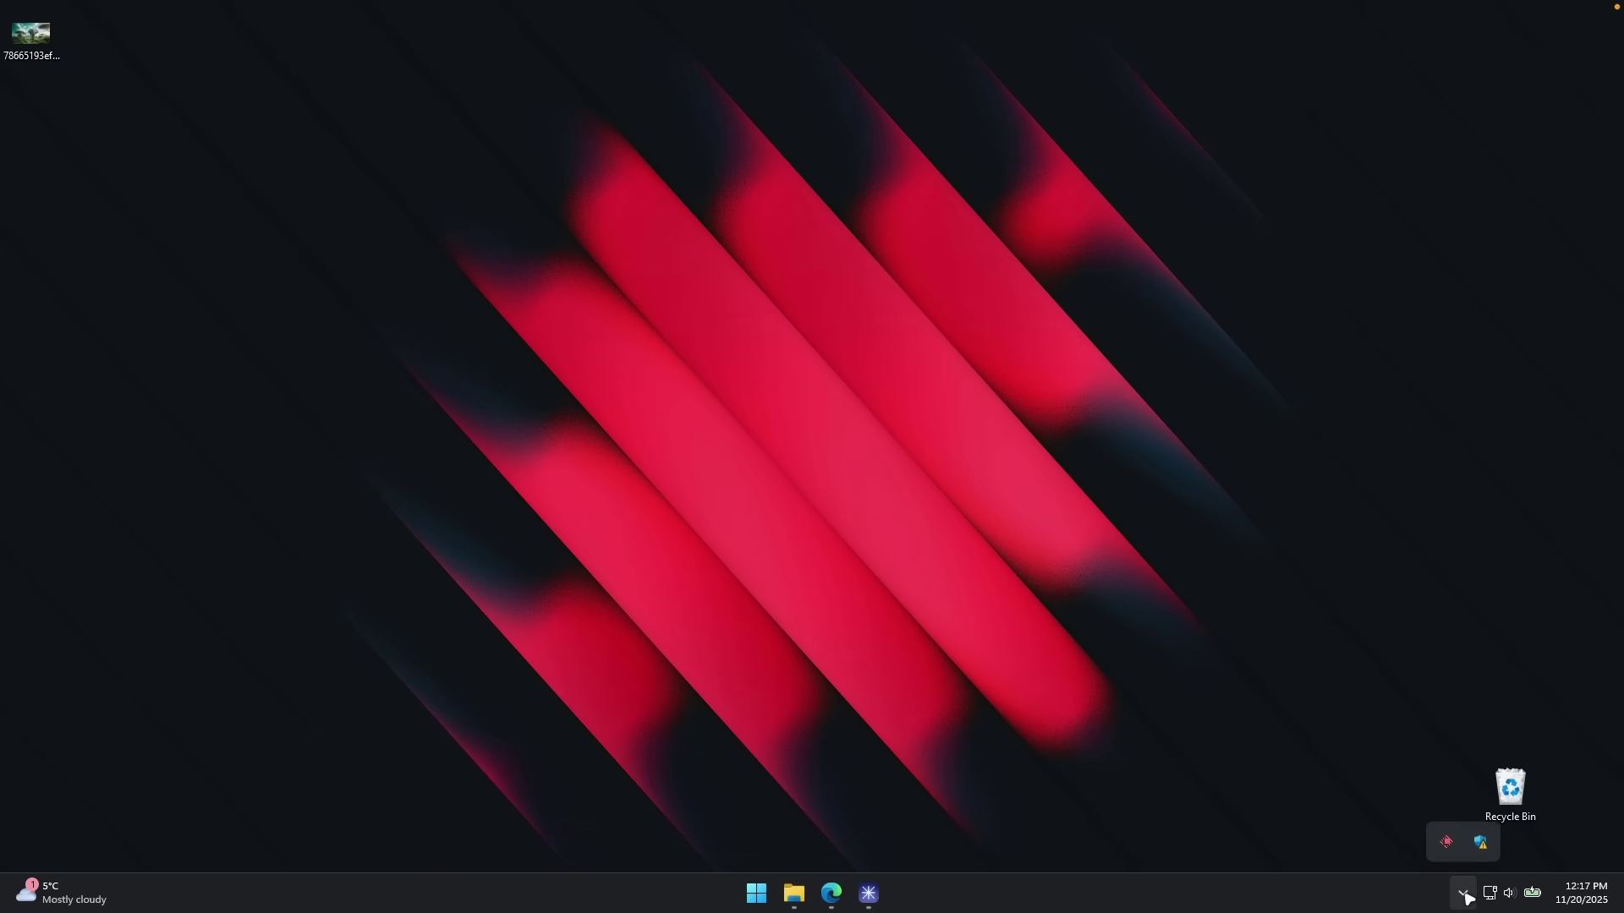
pyautogui.rightClick(1450, 844)
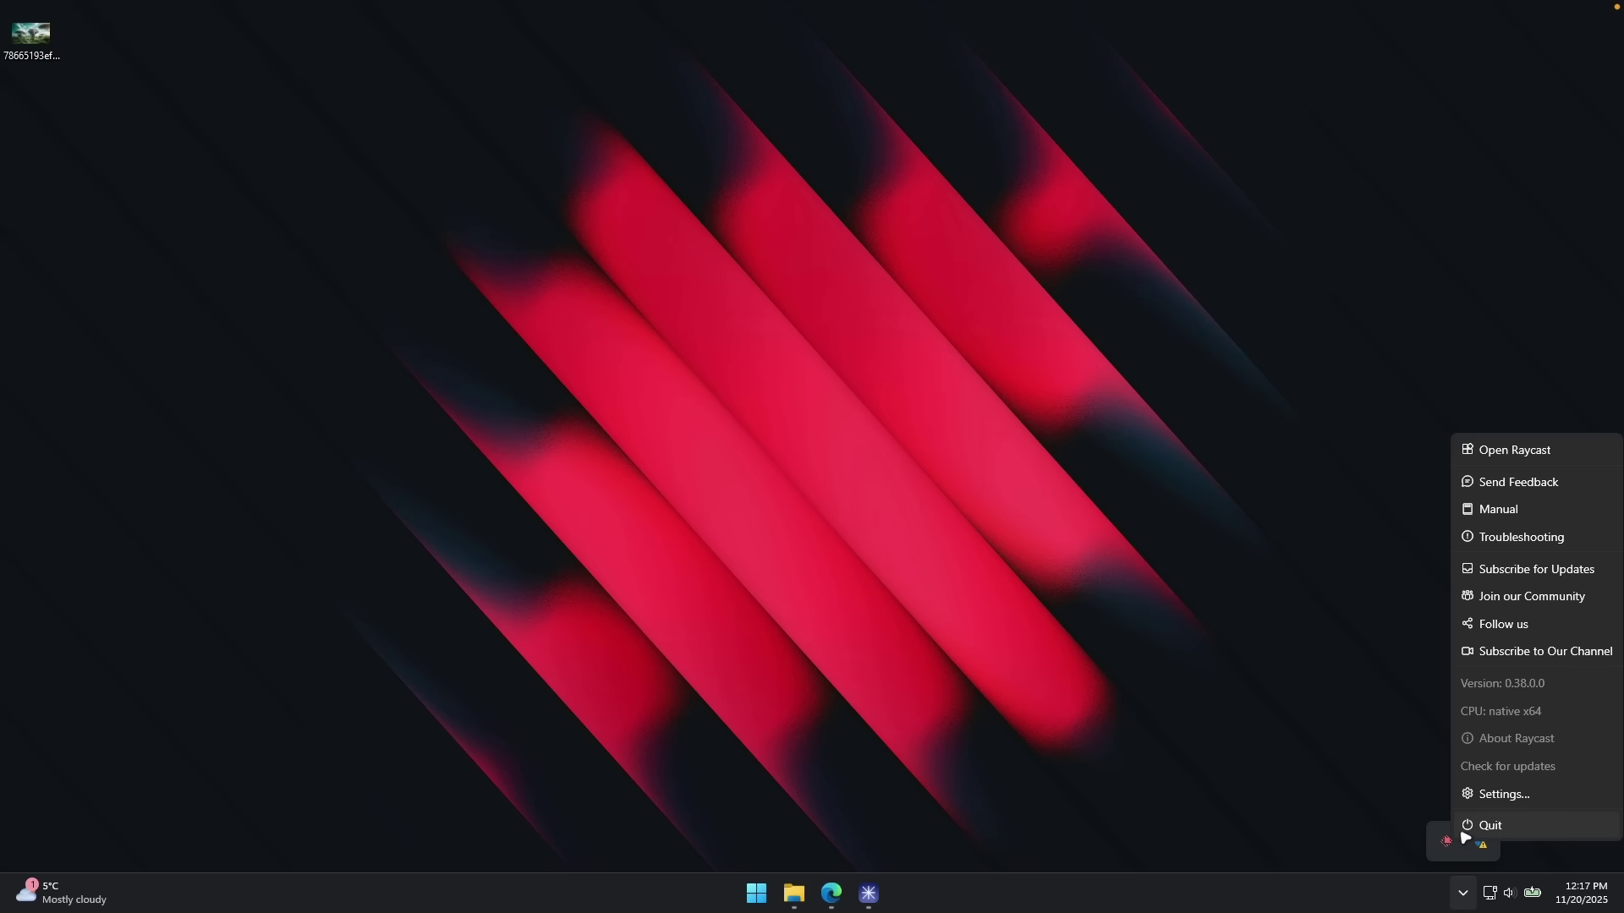
pyautogui.click(1506, 796)
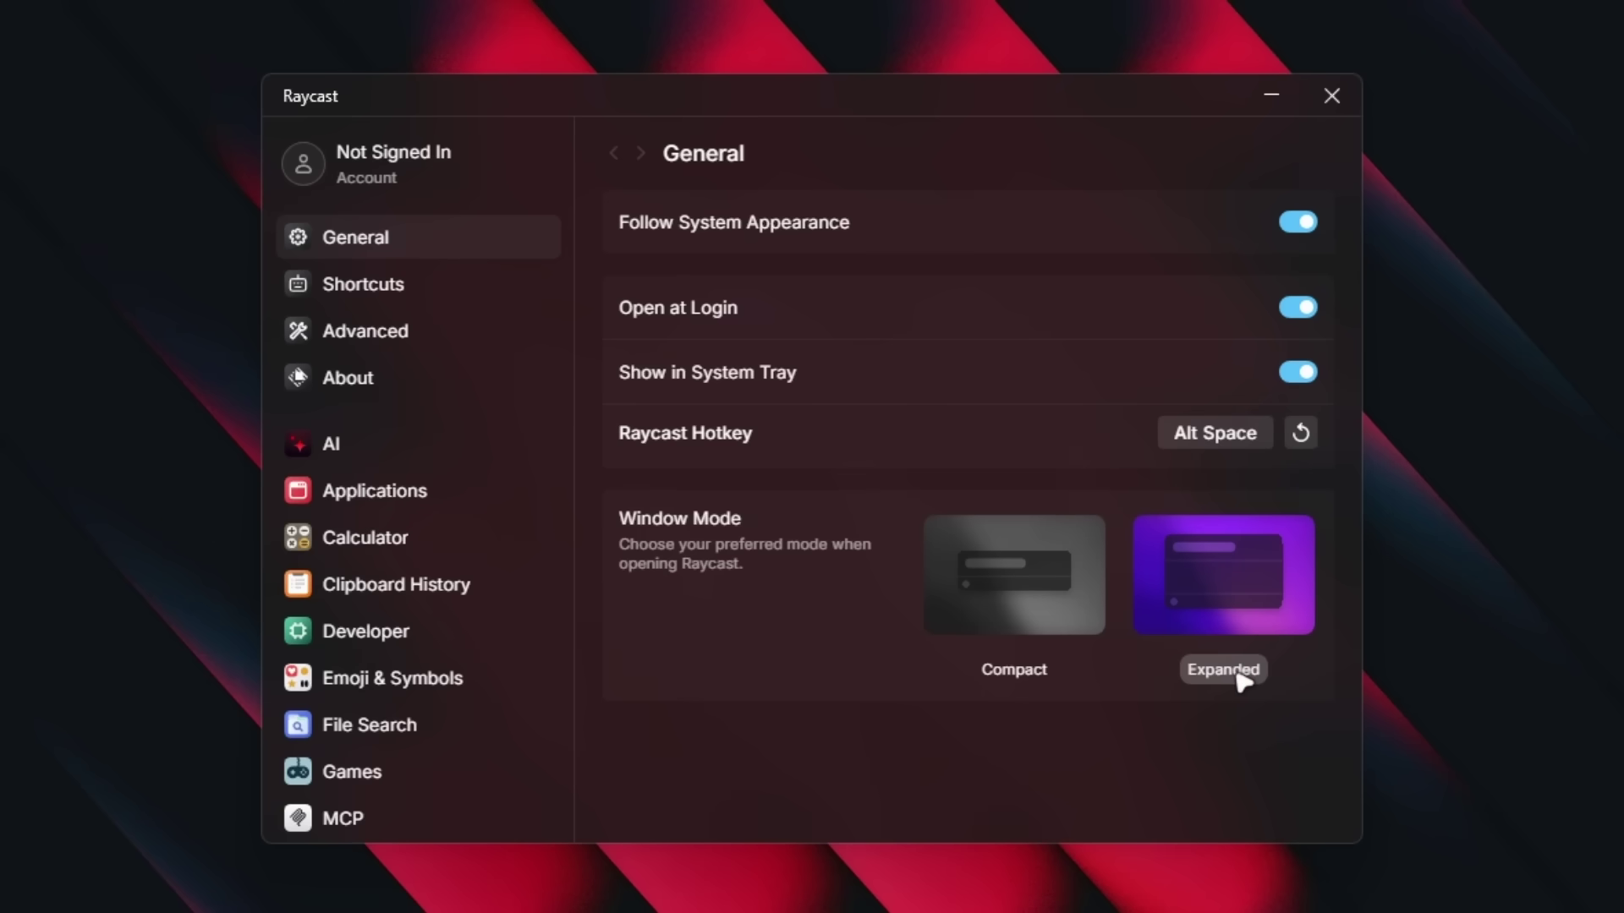
# Switch Window Mode to Compact and test the launcher with Alt+Space
pyautogui.click(1048, 587)
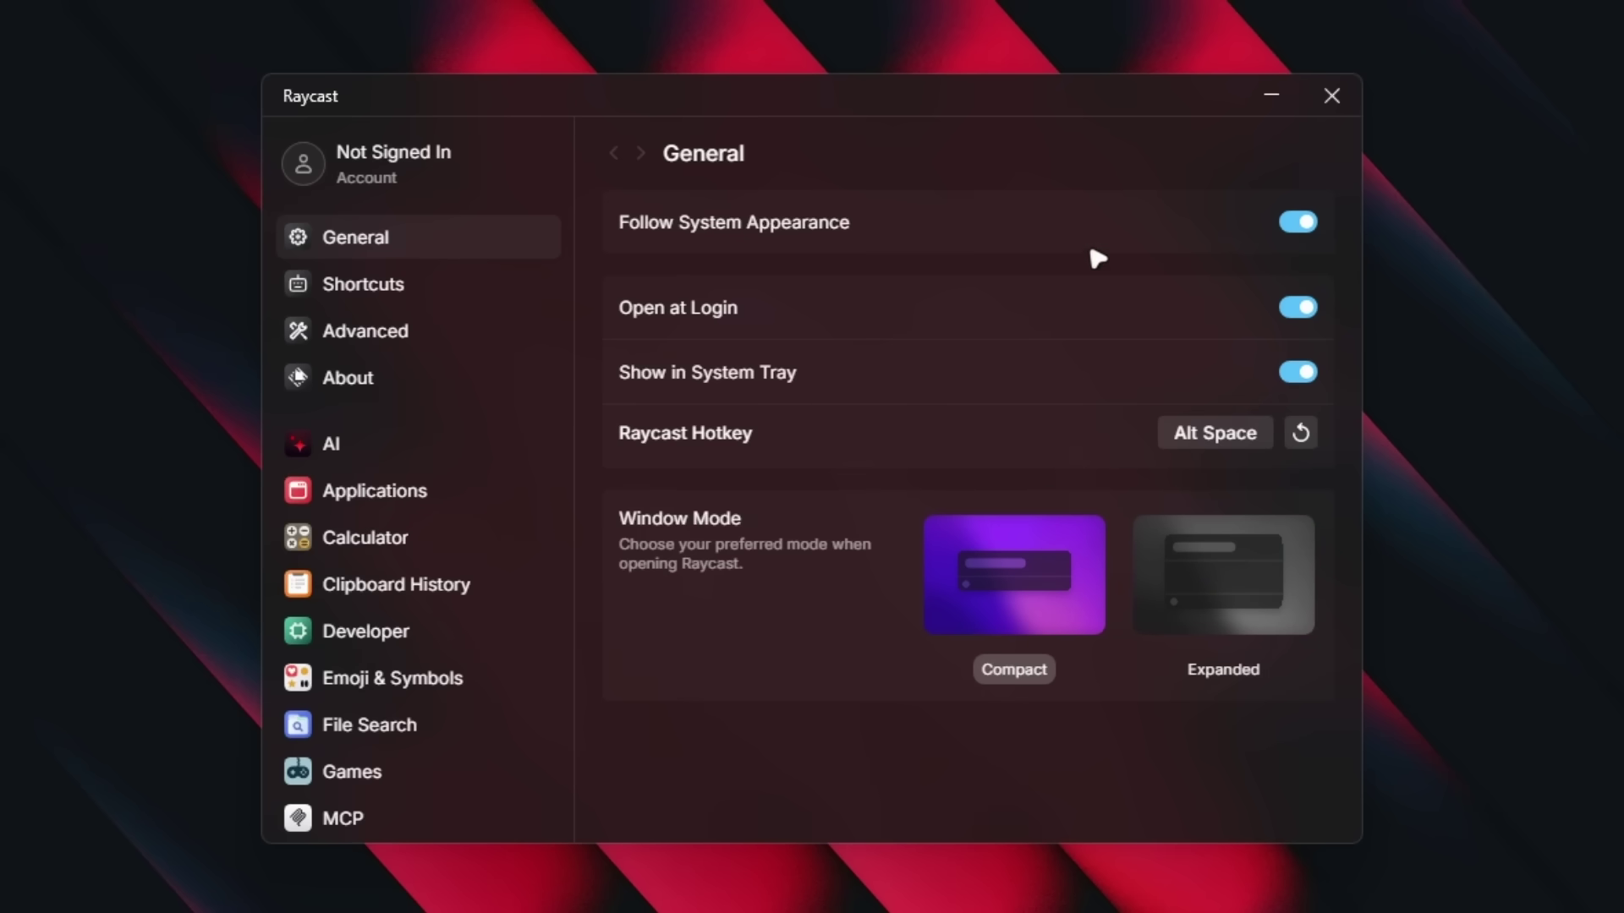
pyautogui.click(1270, 100)
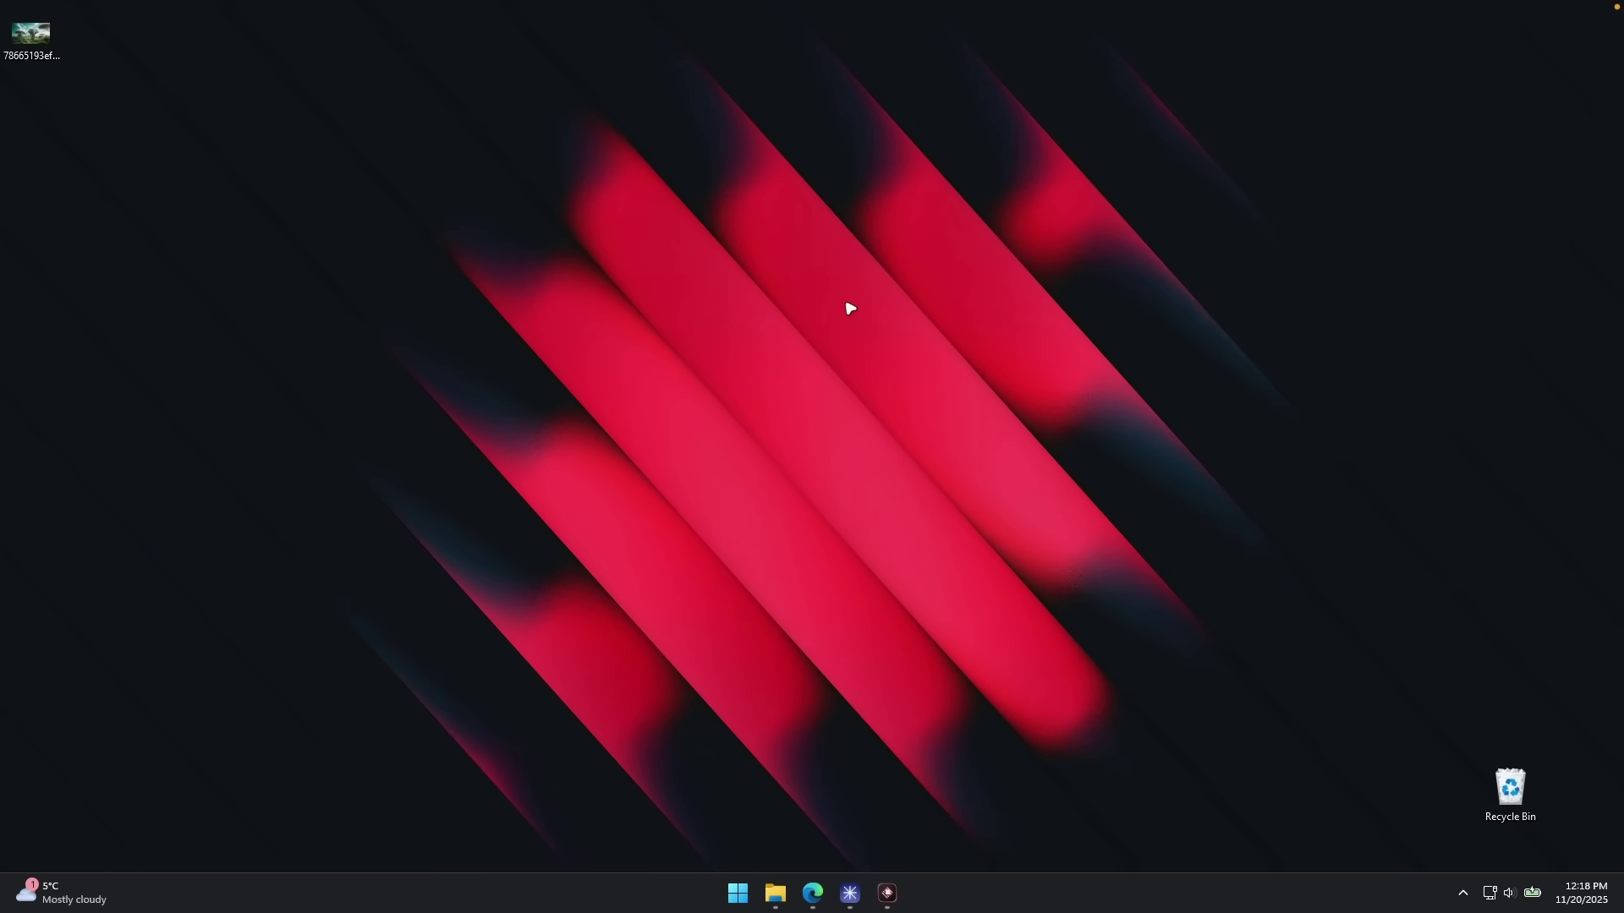
pyautogui.hotkey('alt', 'space')
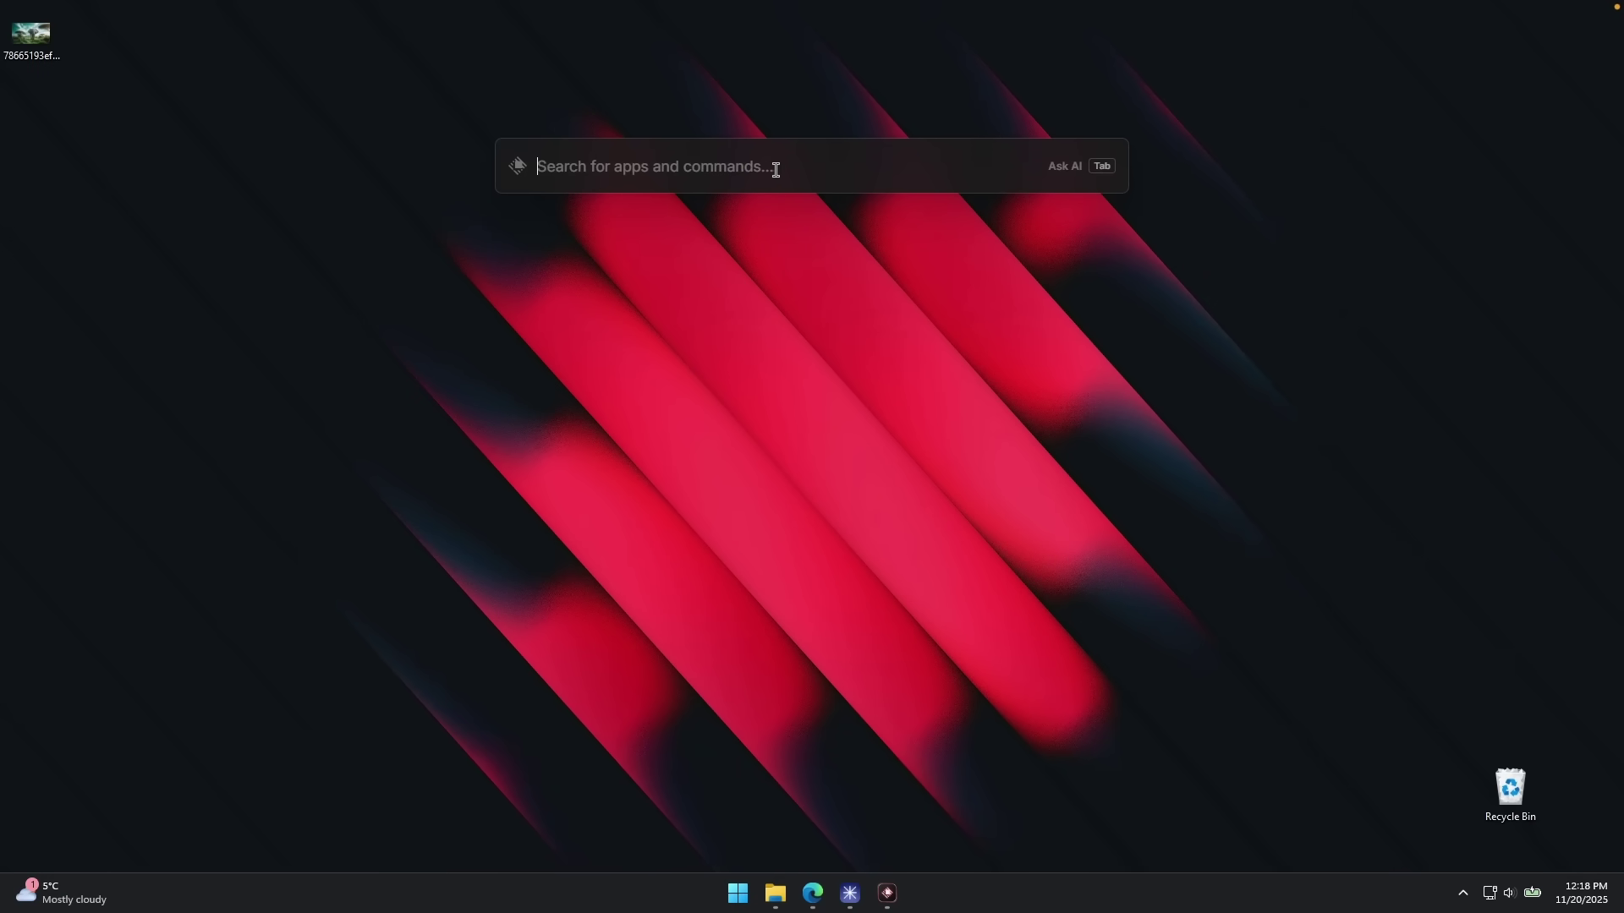
# Set Window Mode back to Expanded and scroll the launcher's full command list
pyautogui.click(885, 891)
pyautogui.click(1062, 525)
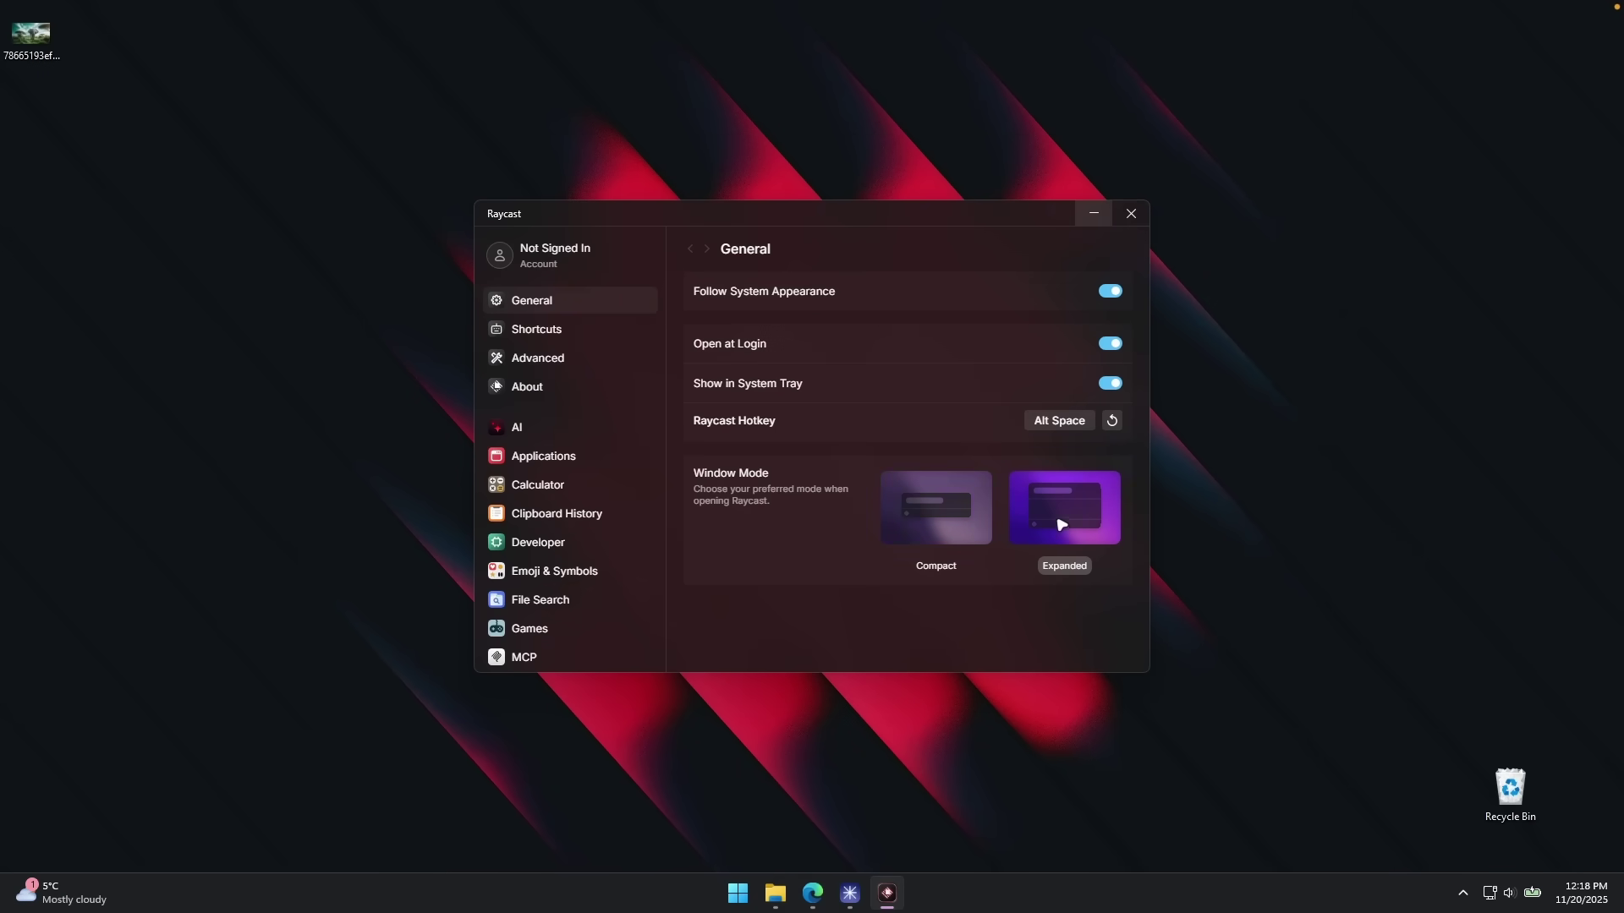
pyautogui.click(1093, 214)
pyautogui.hotkey('alt', 'space')
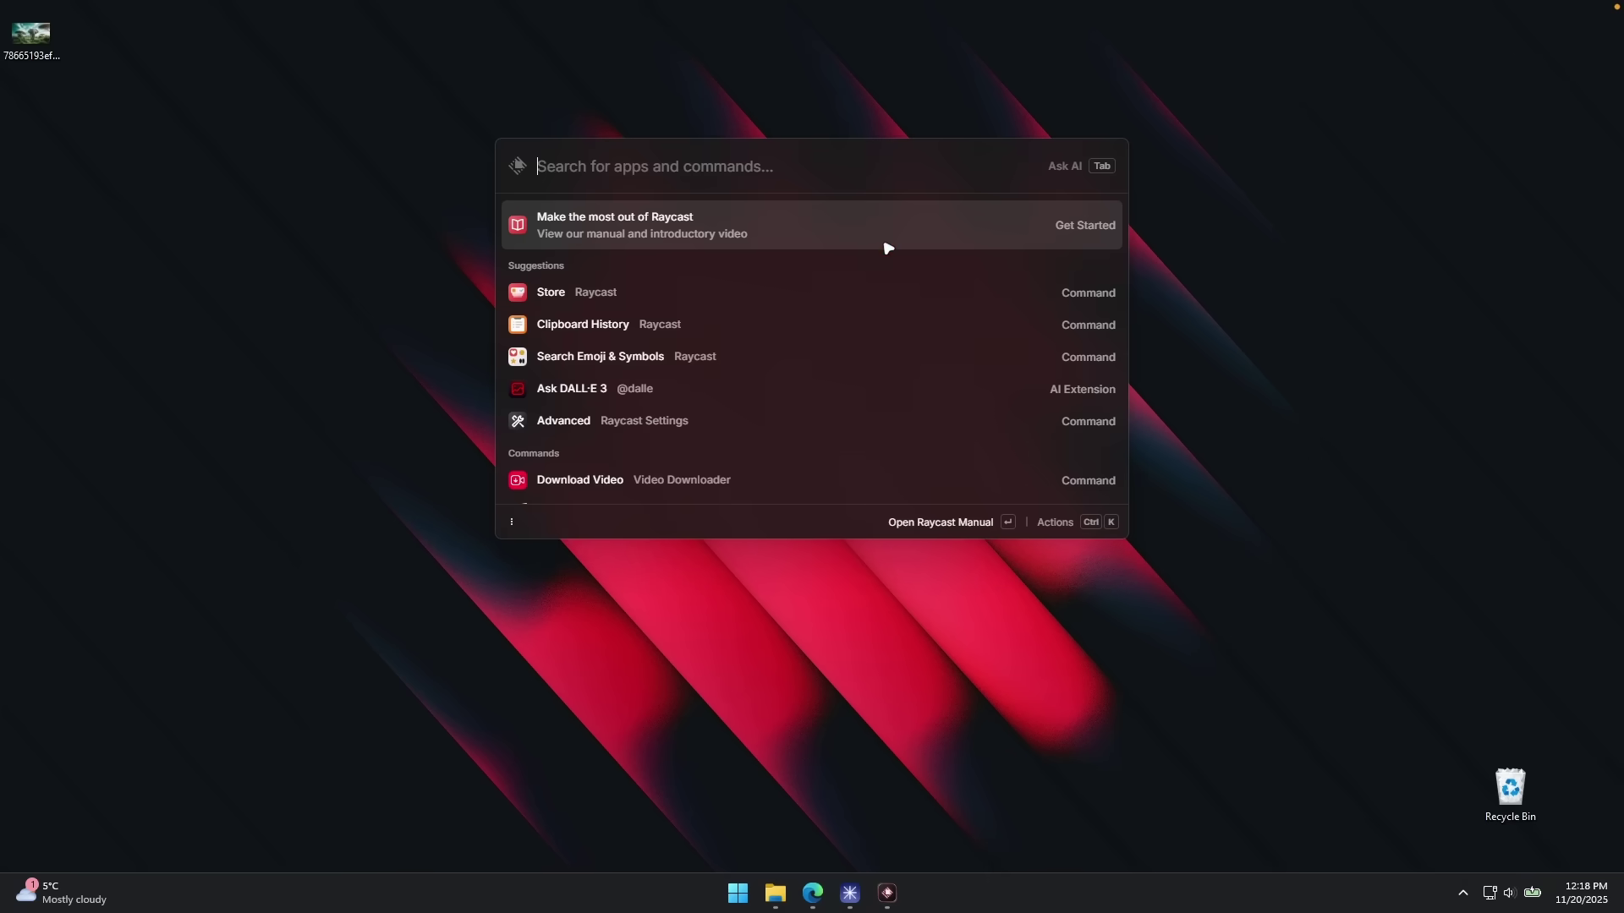
pyautogui.scroll(-6, 713, 401)
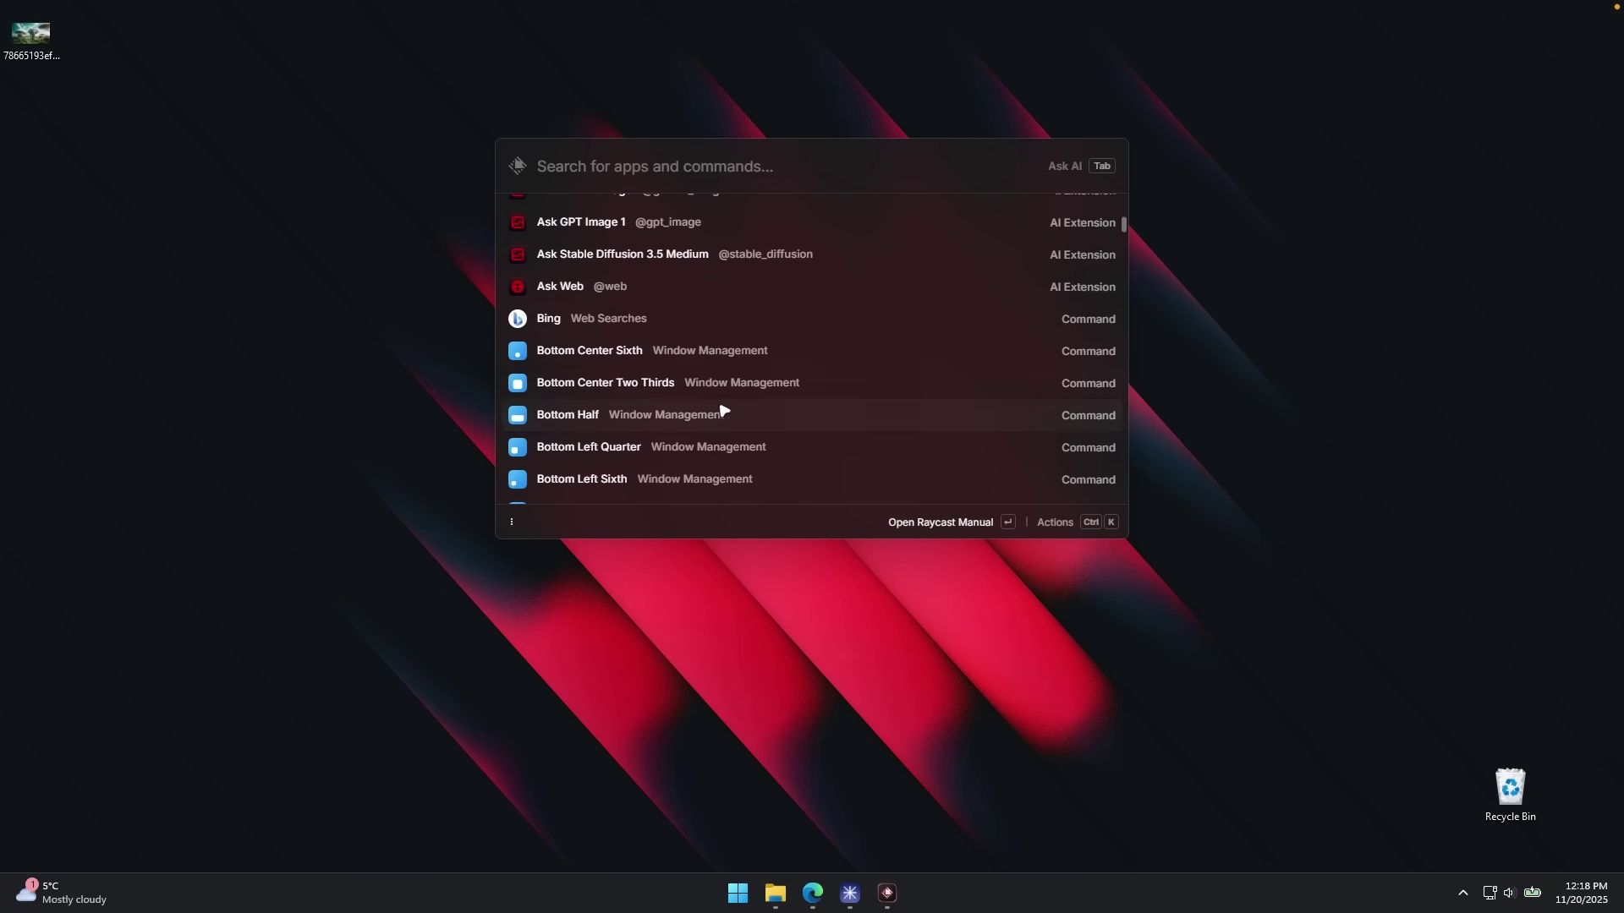
pyautogui.scroll(6, 721, 402)
pyautogui.scroll(-10, 783, 372)
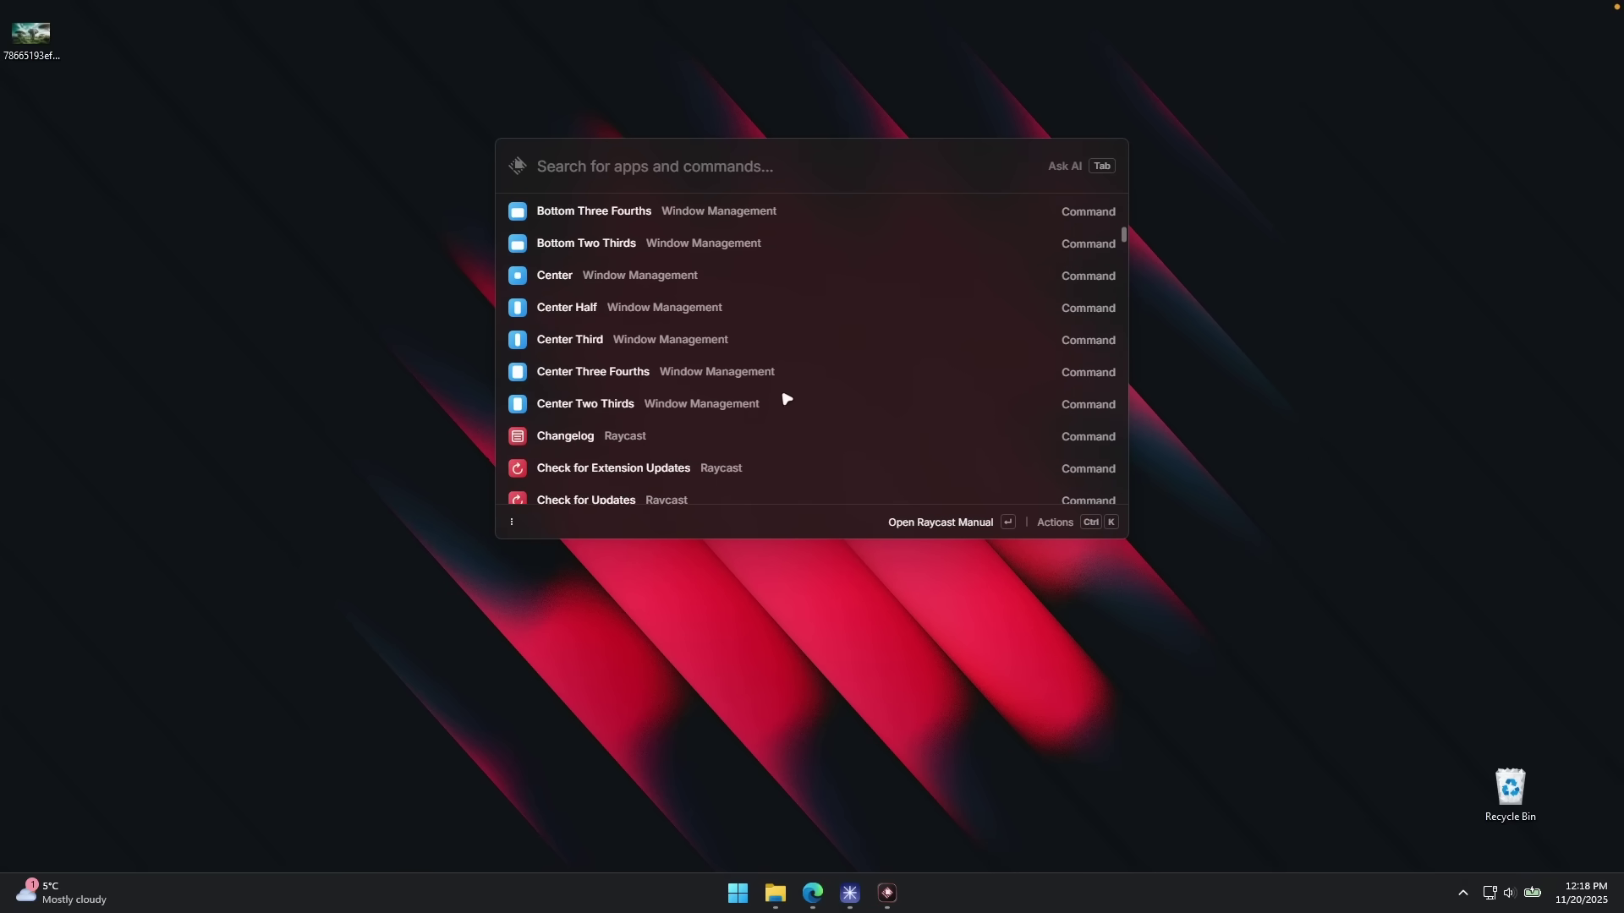
pyautogui.scroll(10, 725, 428)
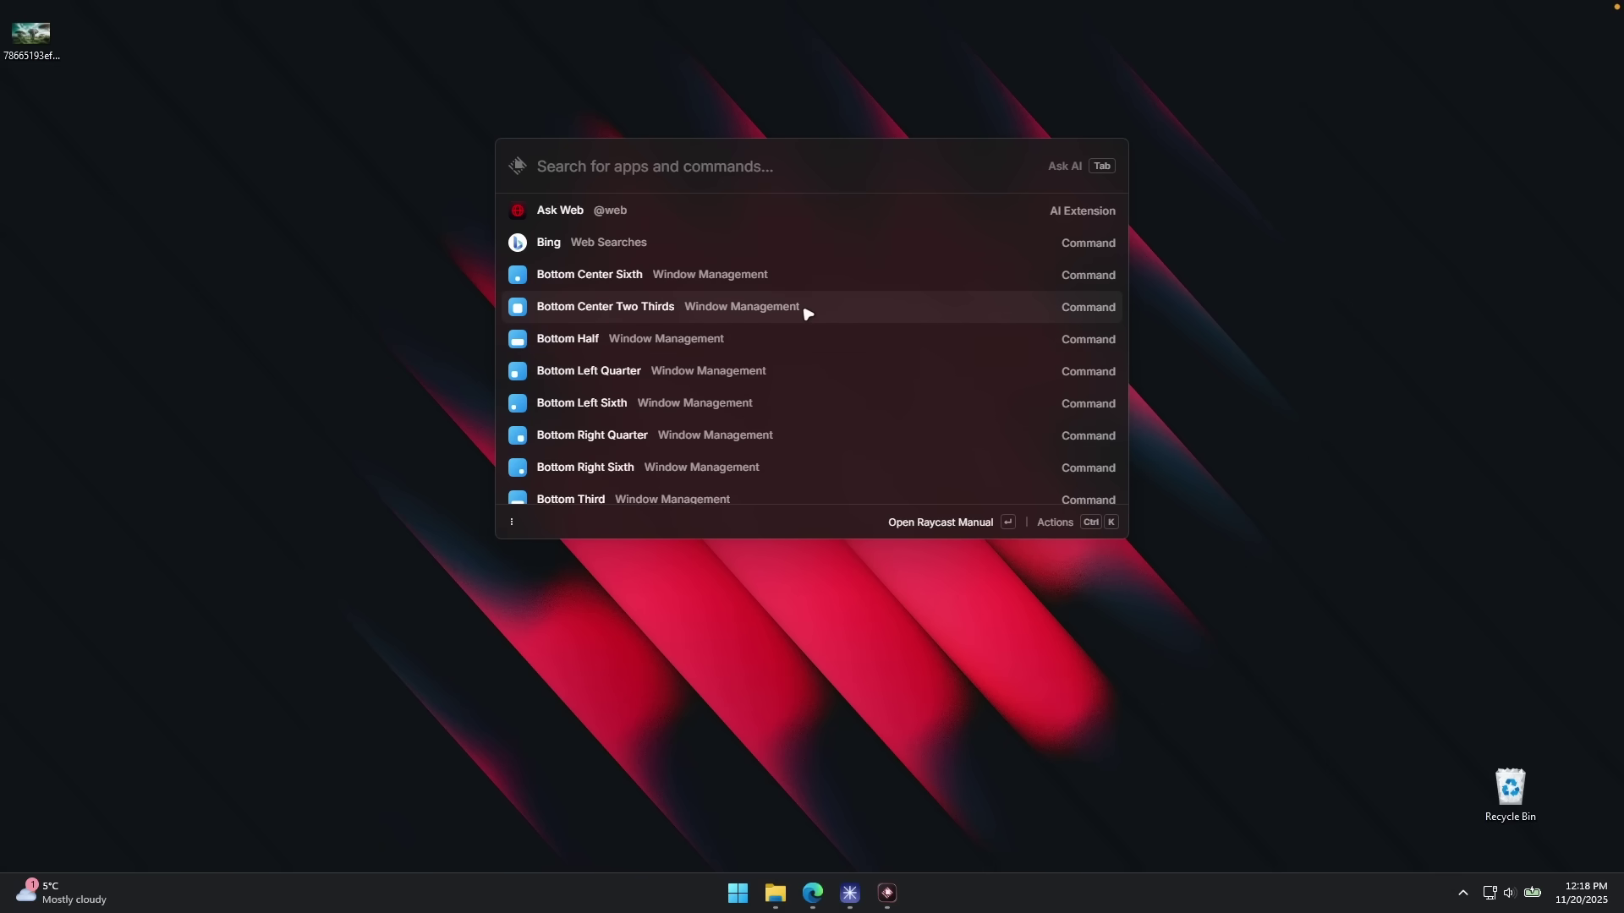
# Look through the Shortcuts, Advanced and About settings pages
pyautogui.click(888, 894)
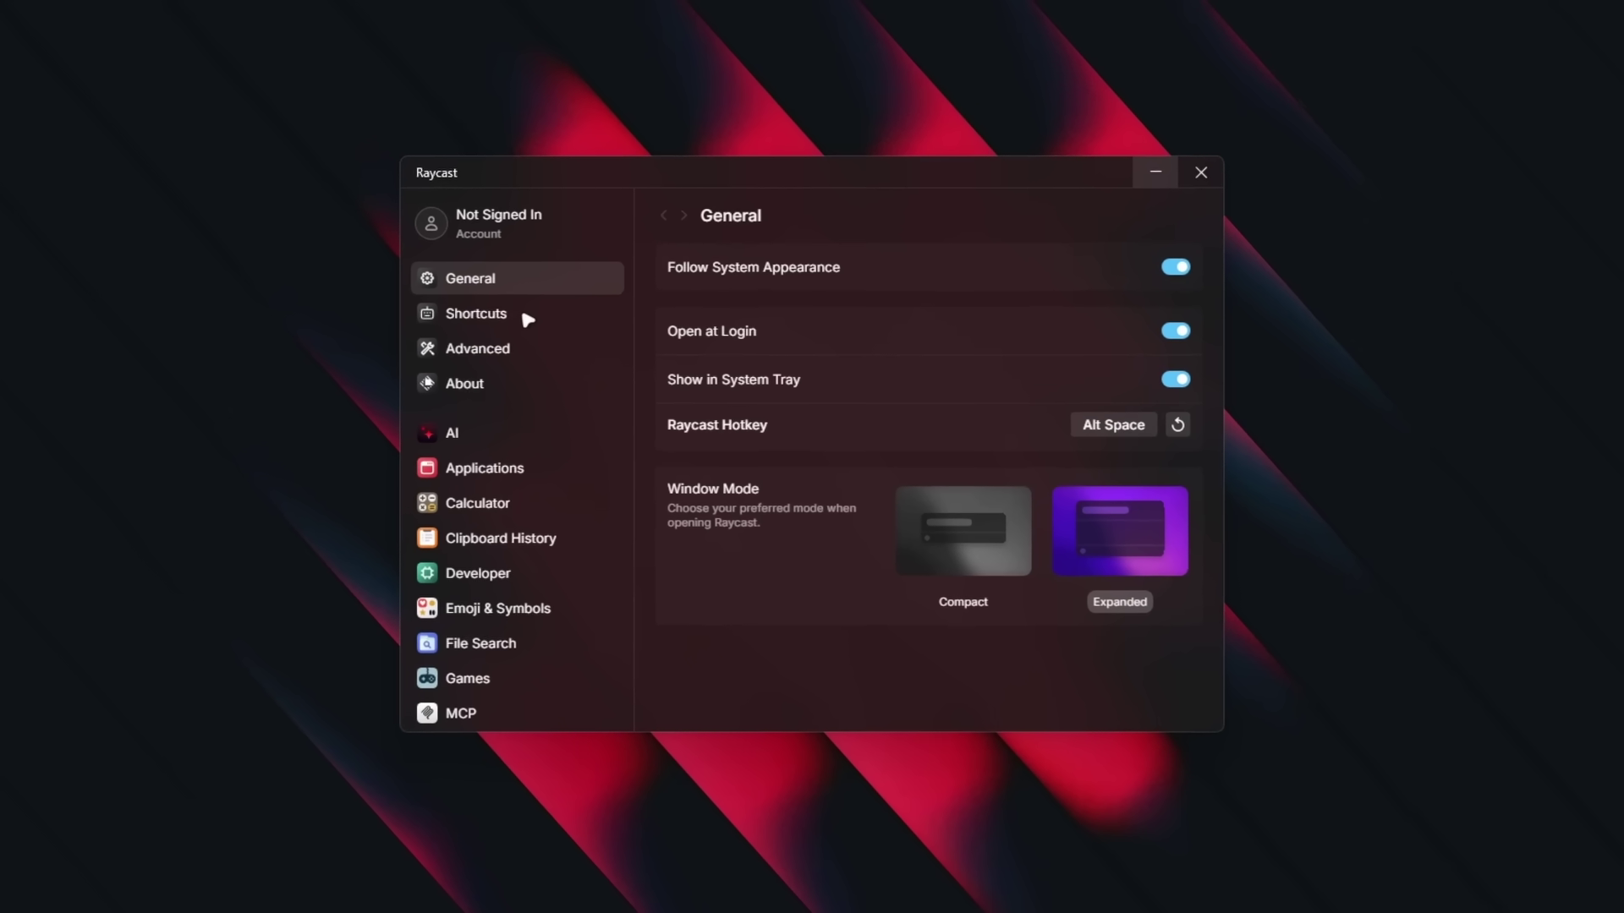
pyautogui.click(652, 330)
pyautogui.scroll(-4, 862, 388)
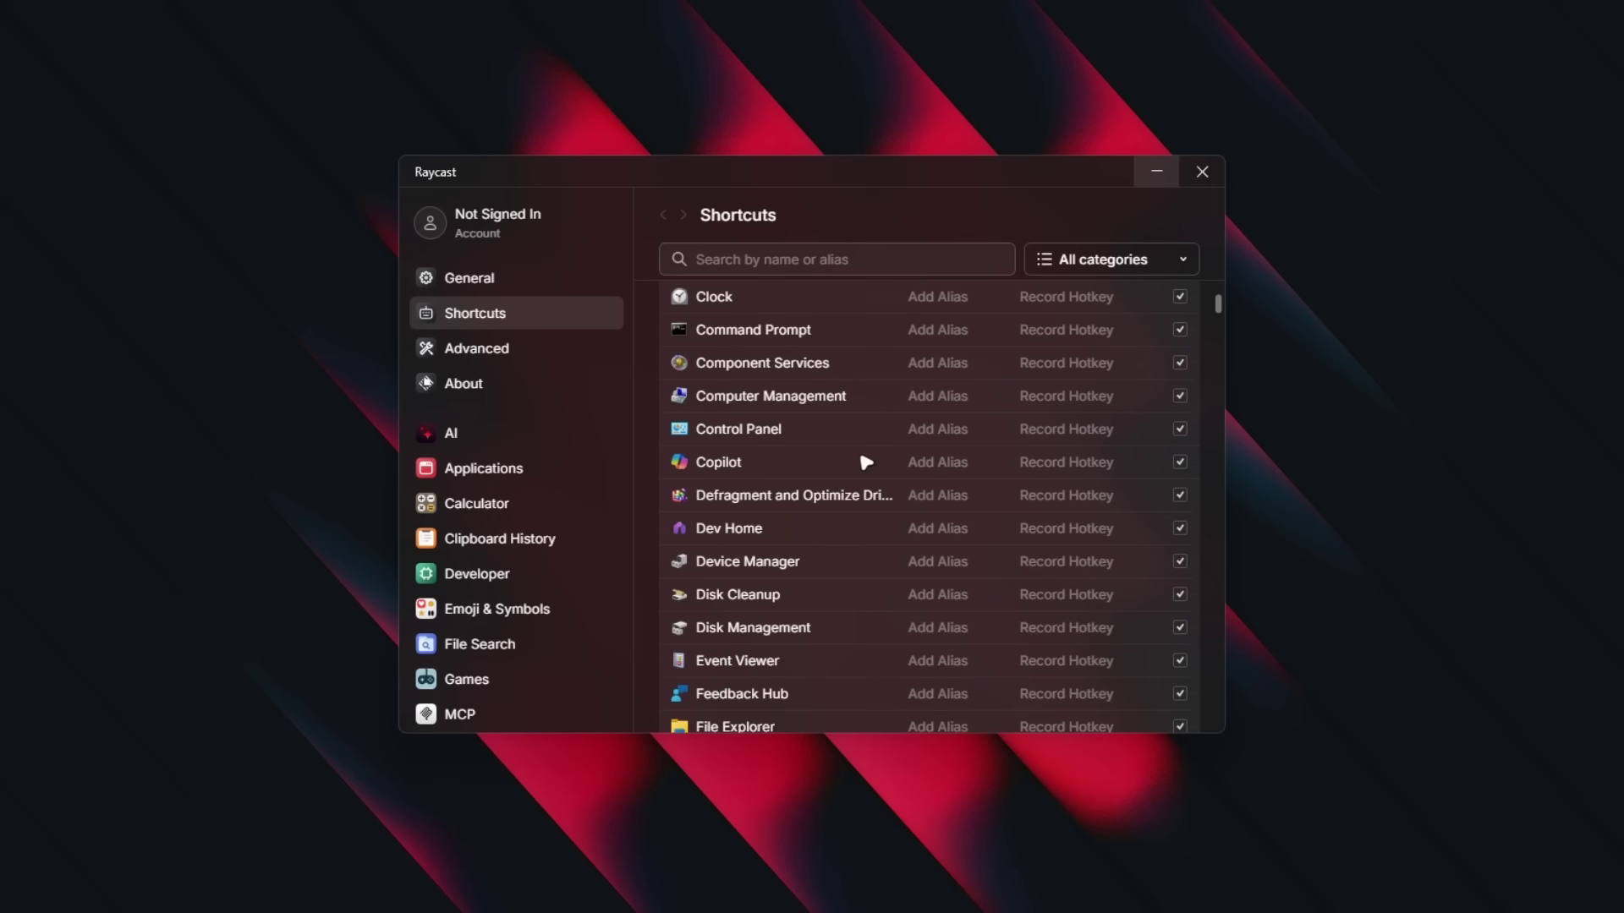
pyautogui.click(557, 362)
pyautogui.scroll(-3, 831, 291)
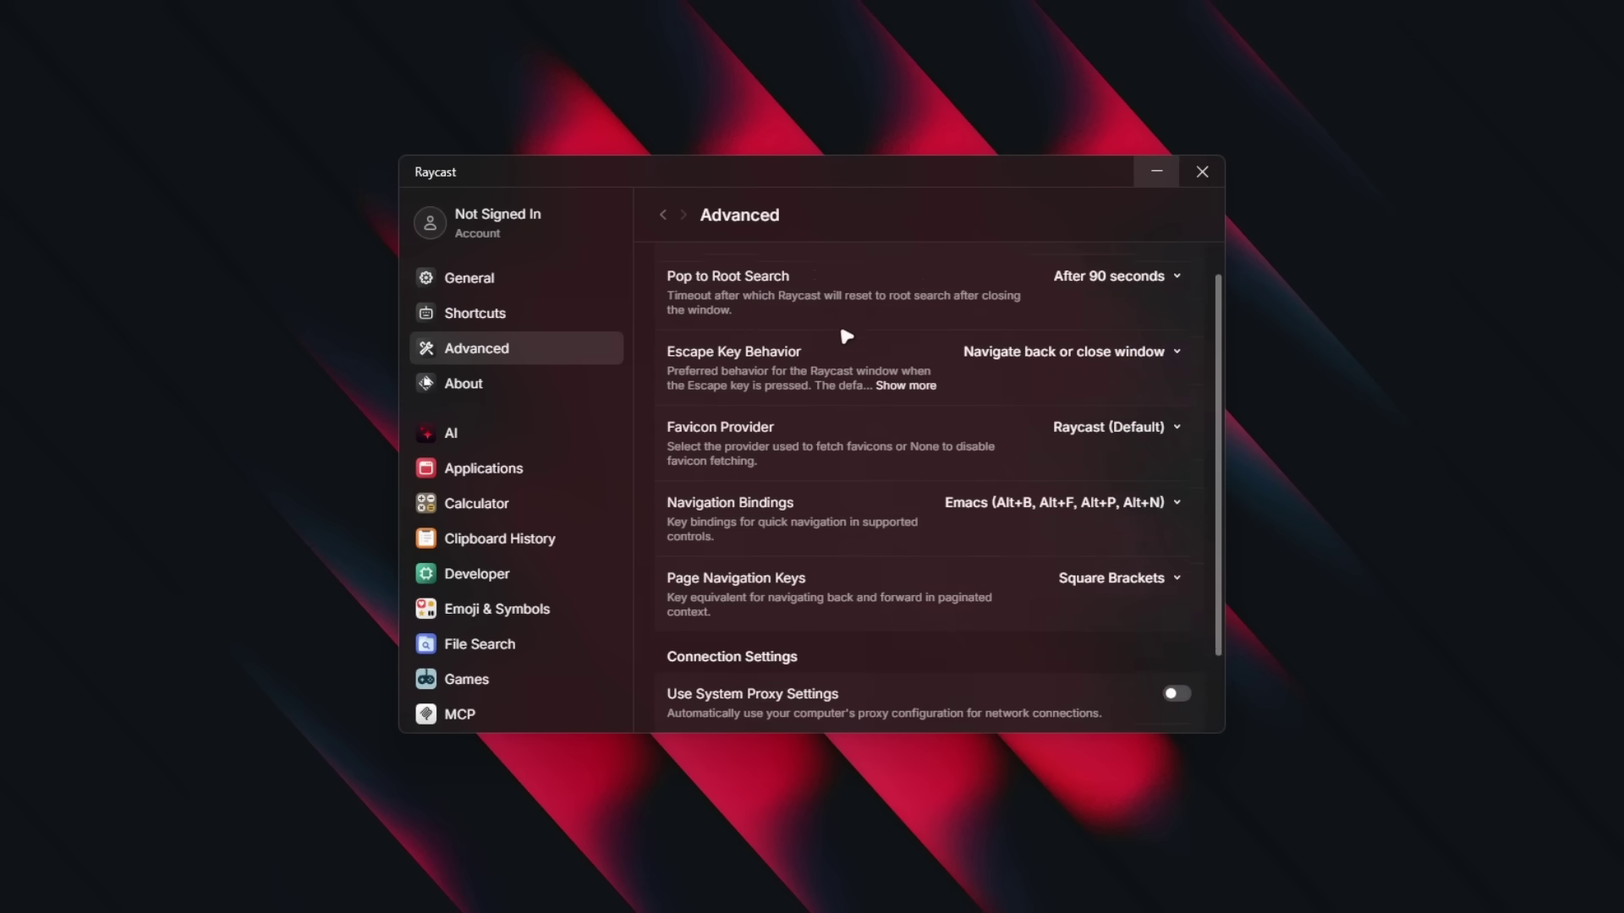
pyautogui.scroll(3, 860, 472)
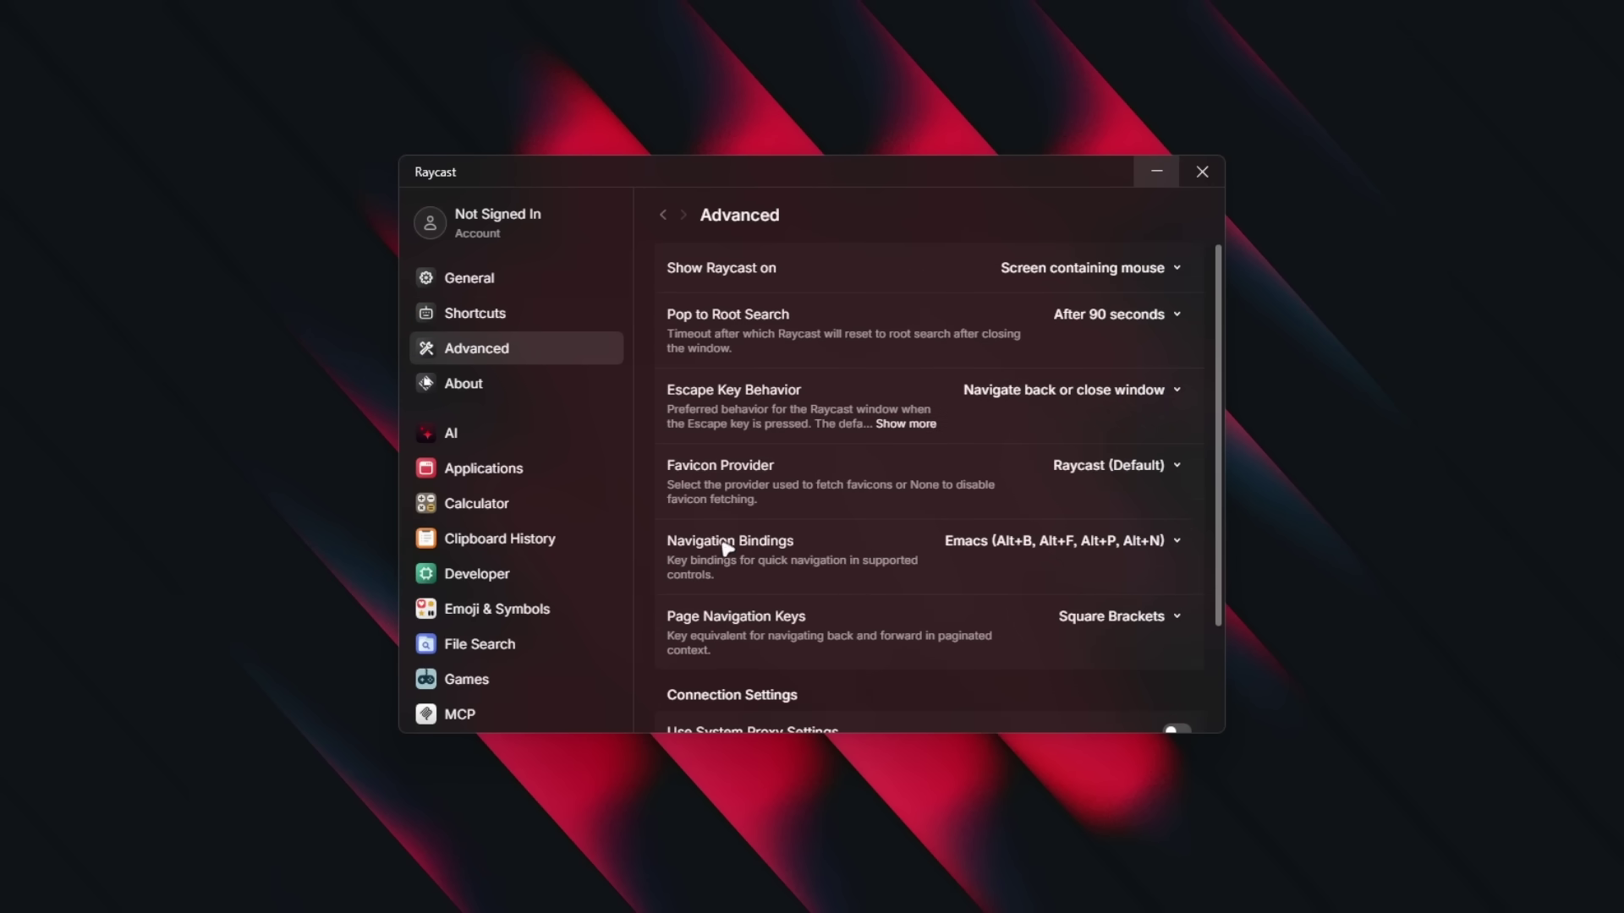
pyautogui.click(491, 385)
pyautogui.scroll(-2, 515, 466)
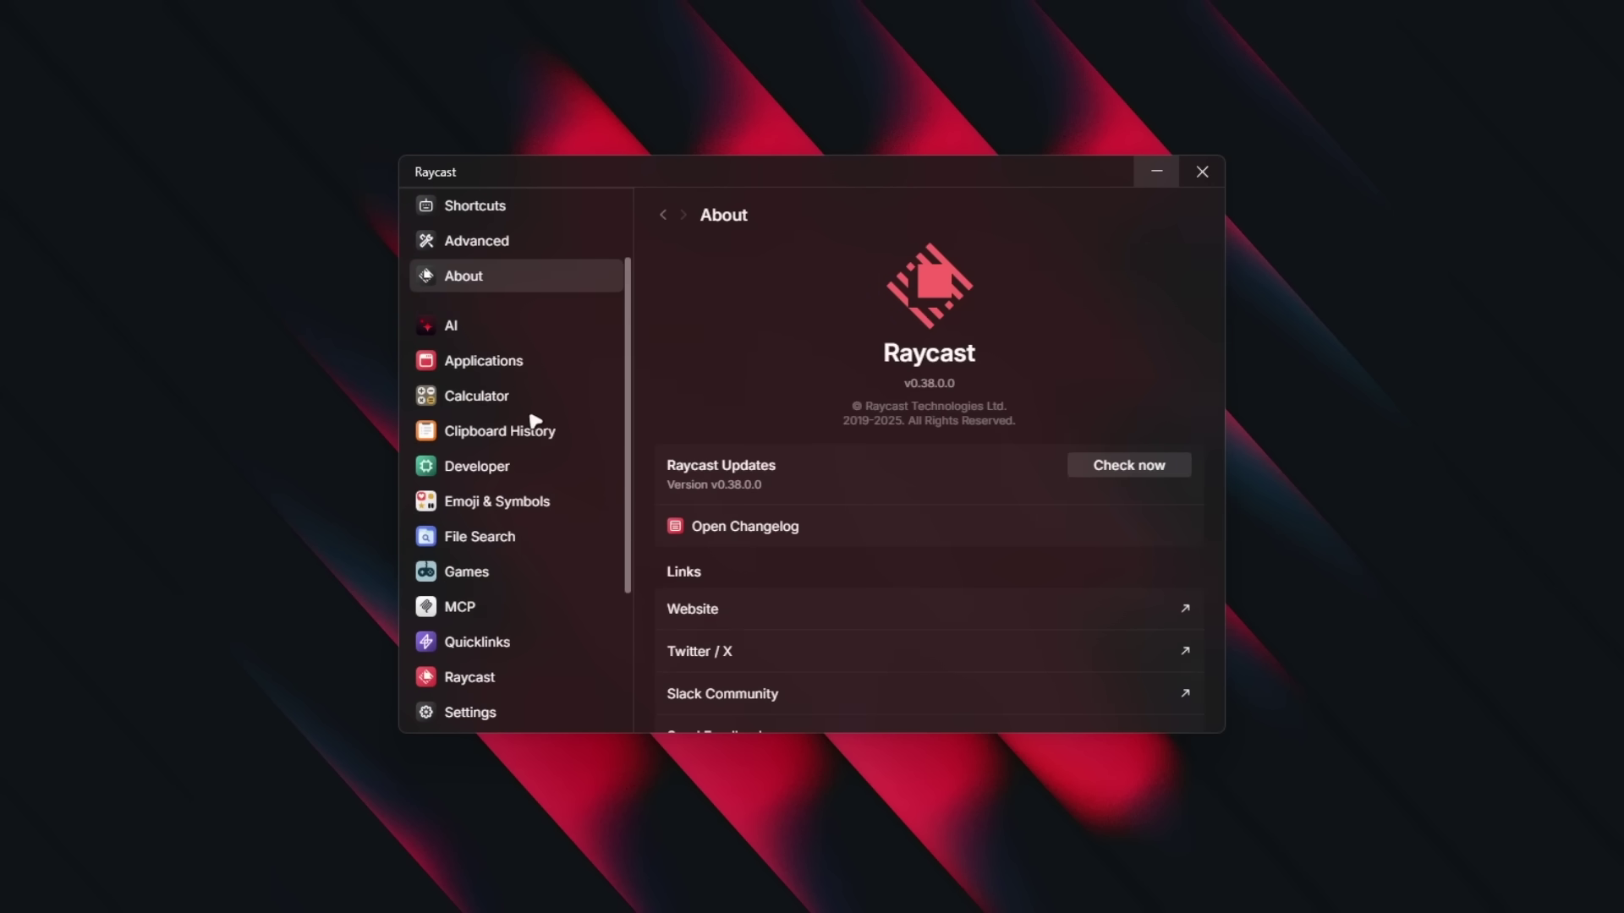
# Show the Quick AI Model choices on the AI settings page
pyautogui.click(500, 334)
pyautogui.scroll(-2, 857, 361)
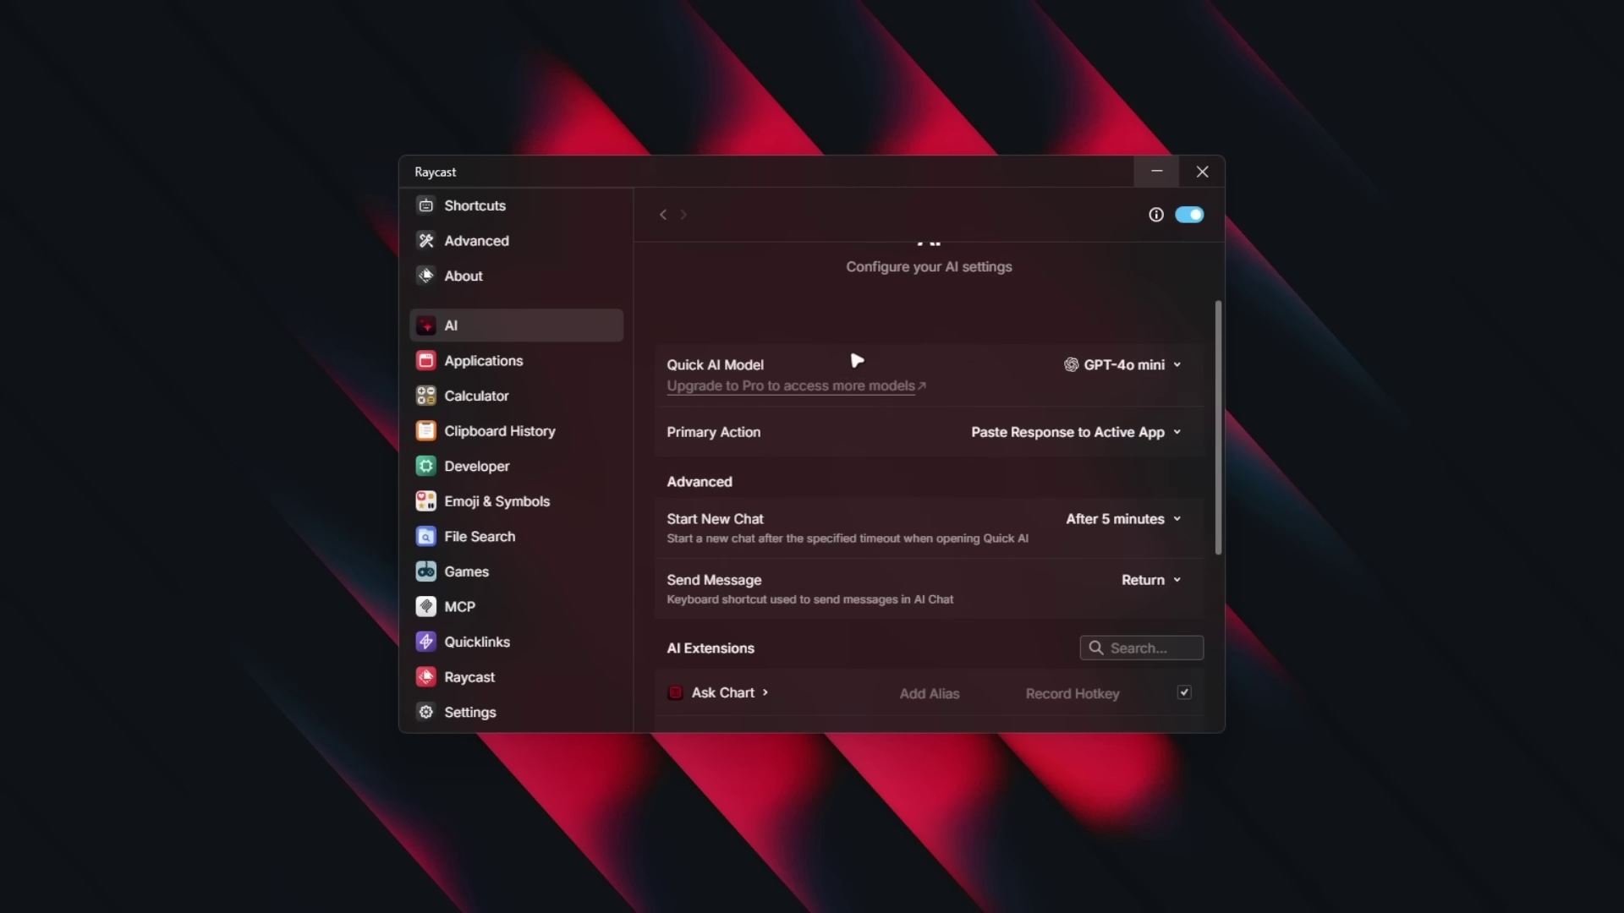
pyautogui.click(1138, 364)
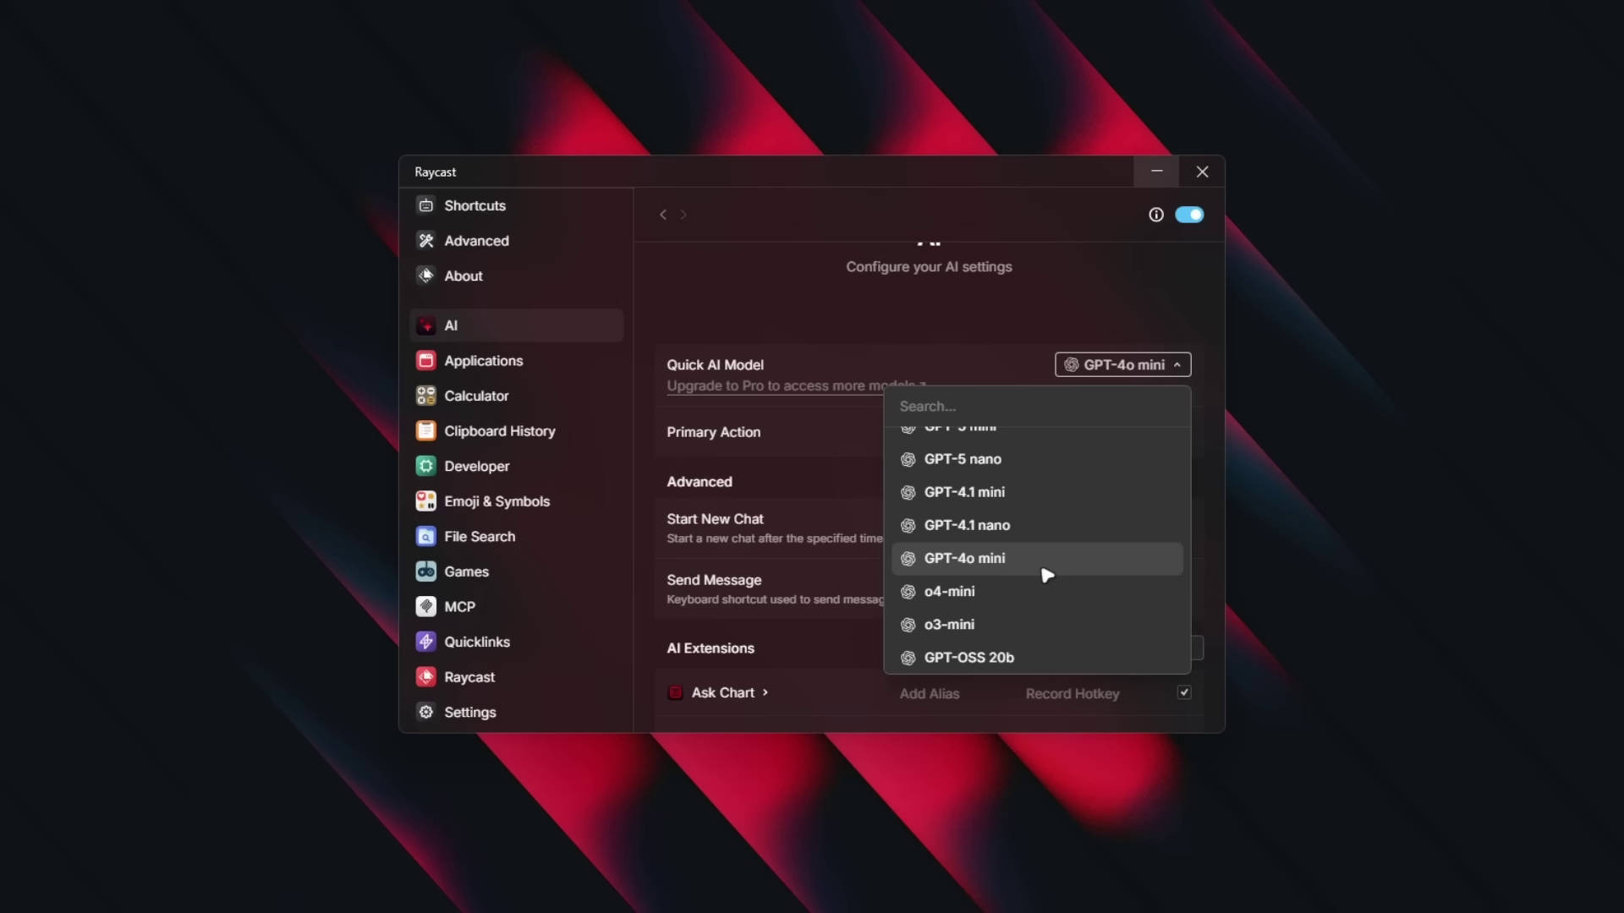
# Leave Quick AI Model on GPT-4o mini and Primary Action on Paste Response to Active App
pyautogui.scroll(3, 1048, 592)
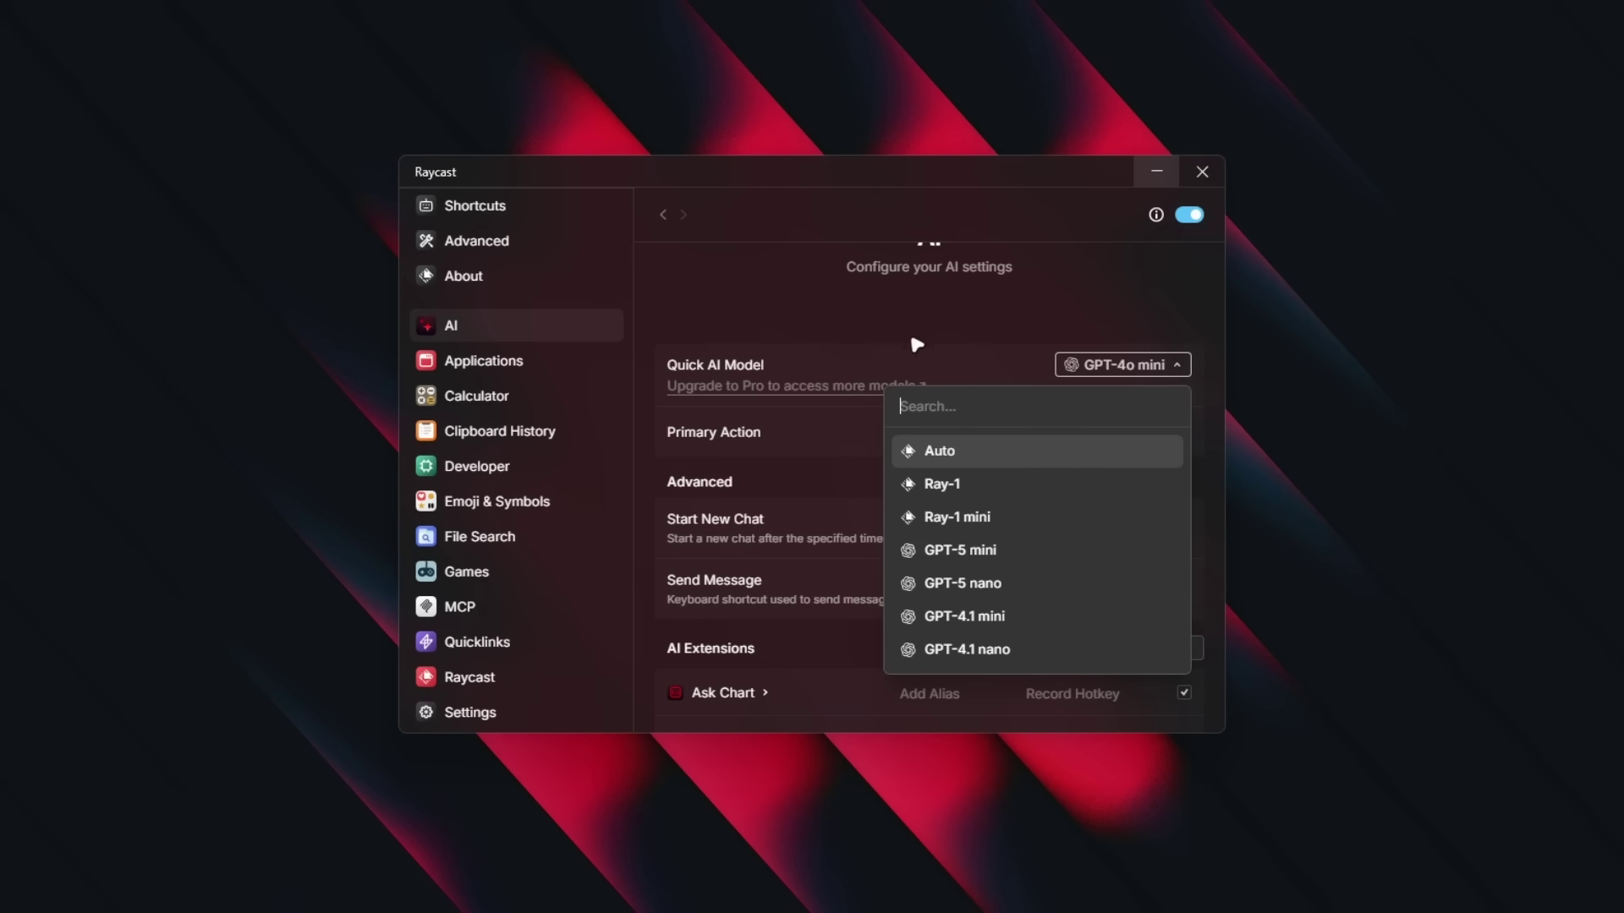
pyautogui.click(816, 301)
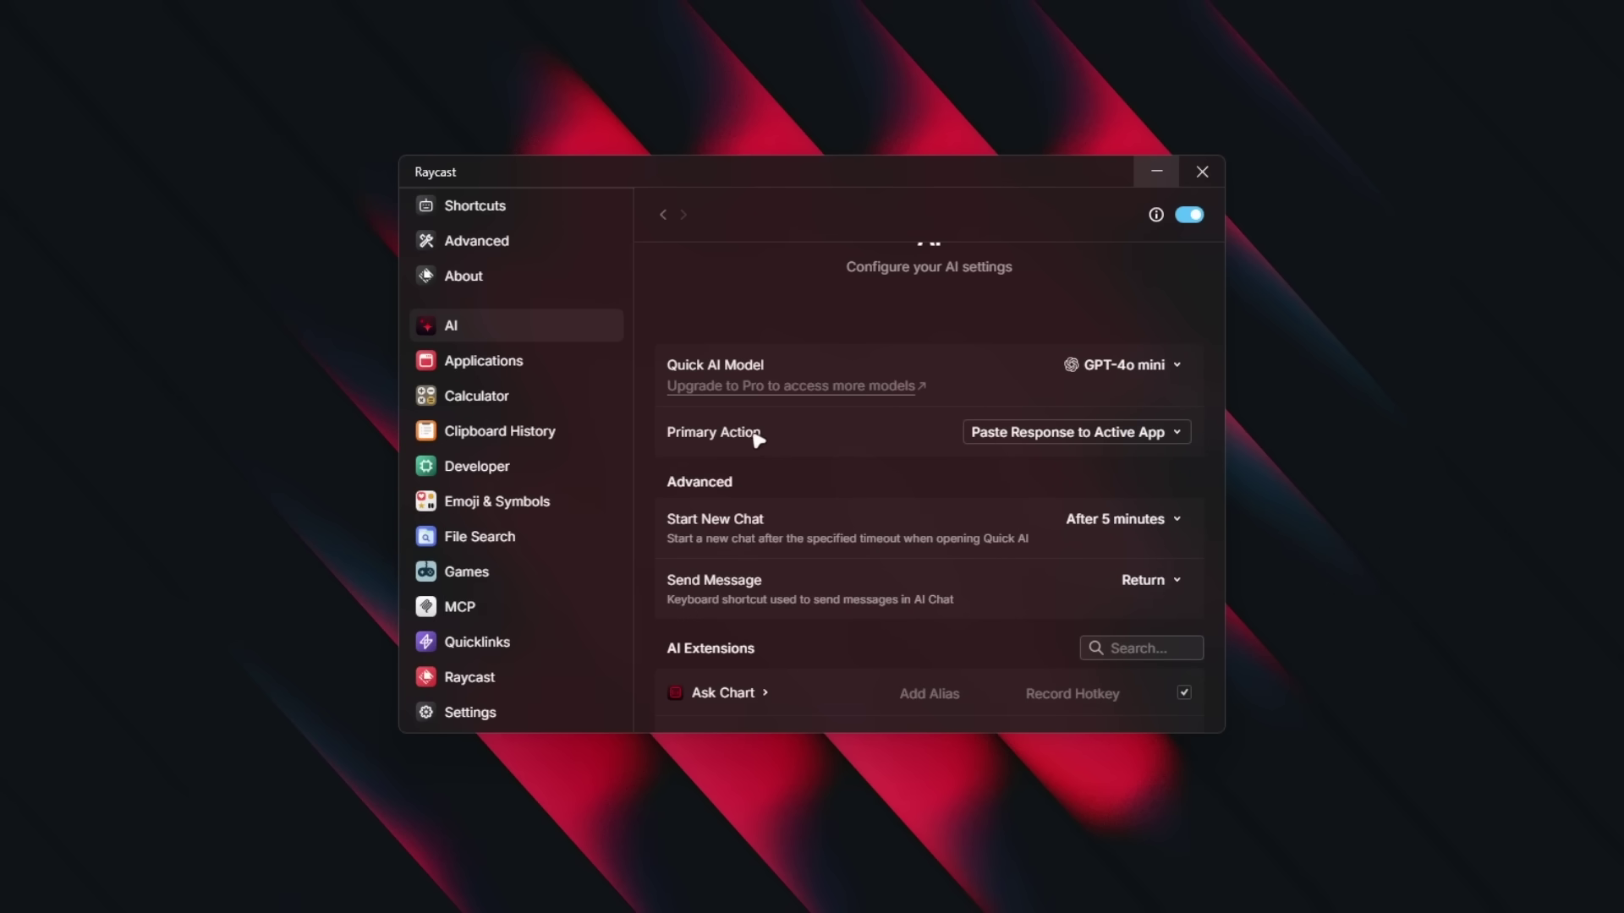
pyautogui.click(1142, 440)
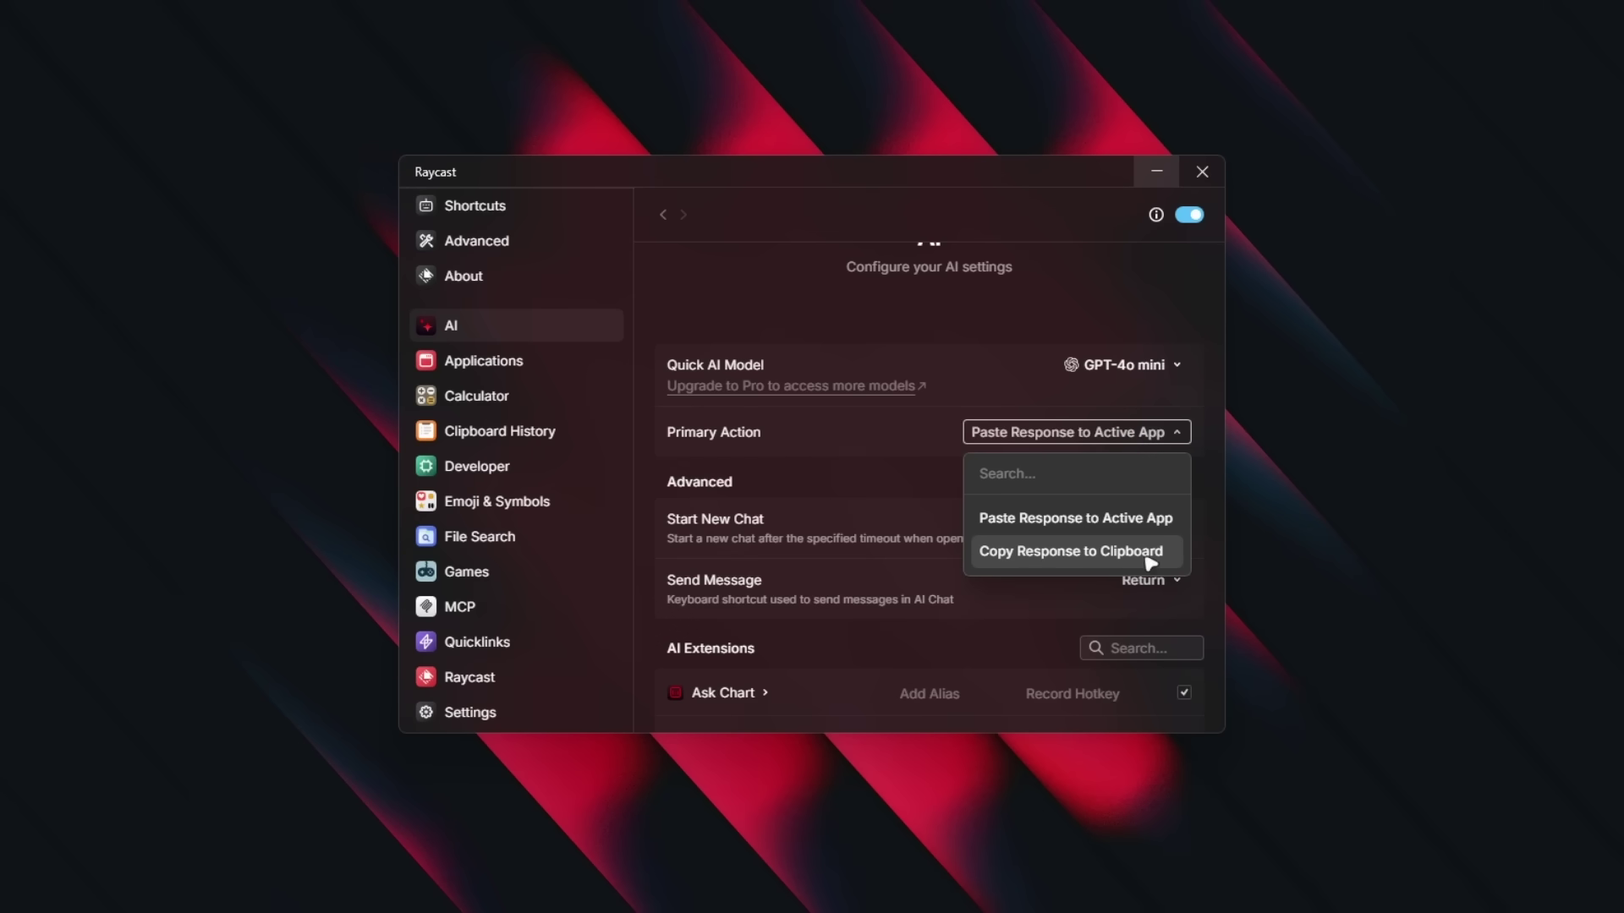
pyautogui.click(1044, 227)
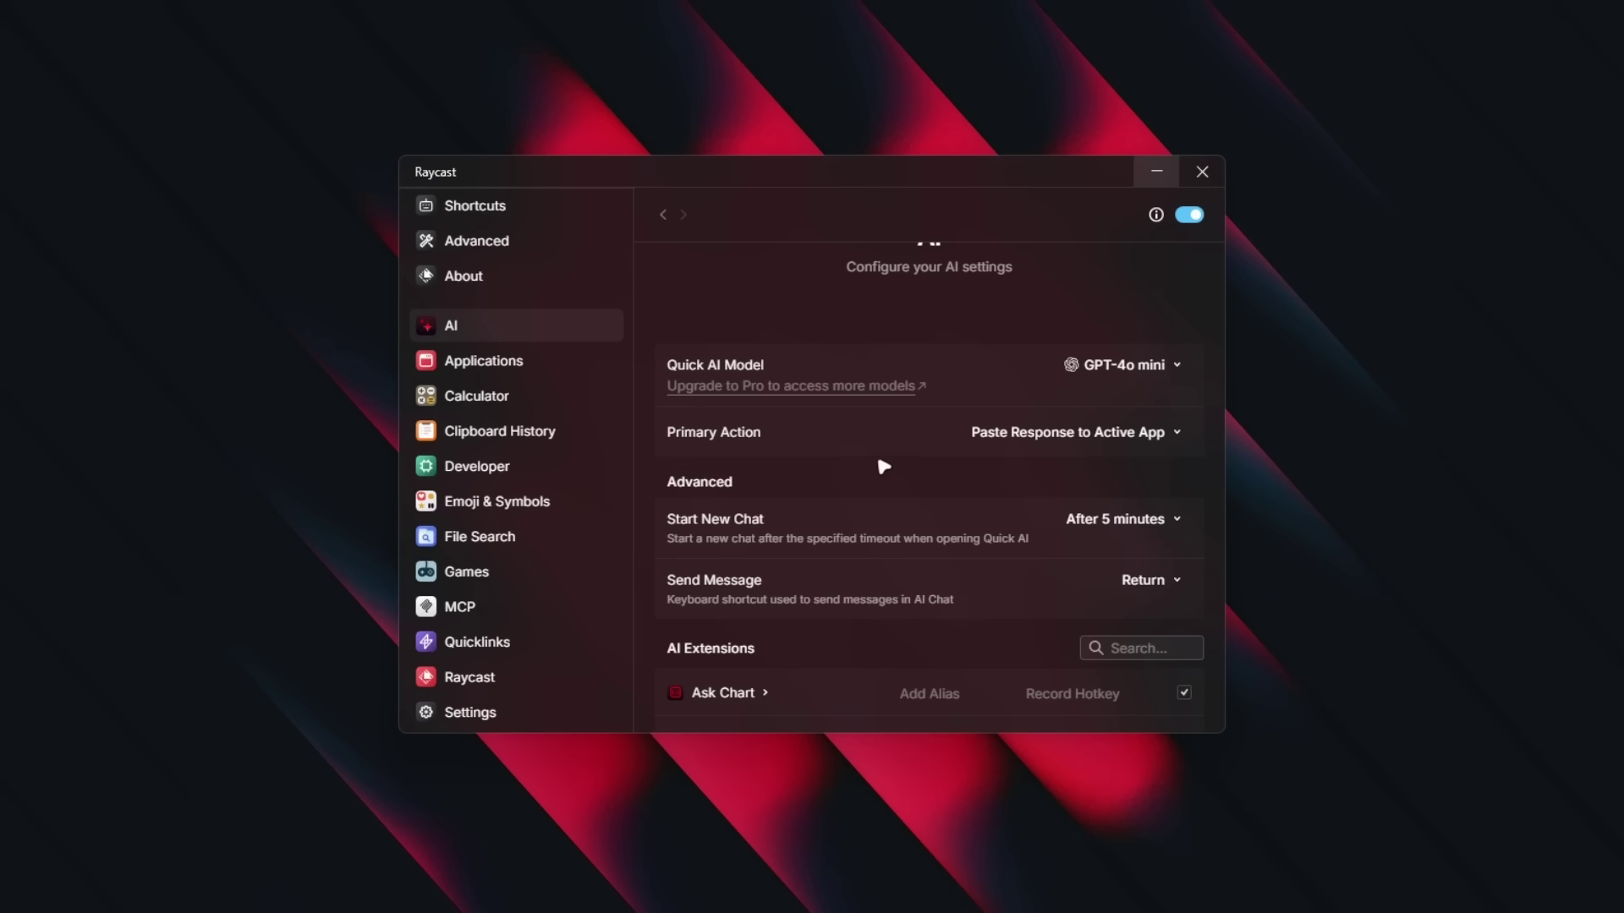
# Step through the Calculator, Clipboard History, Developer and File Search extension settings pages
pyautogui.scroll(-5, 884, 467)
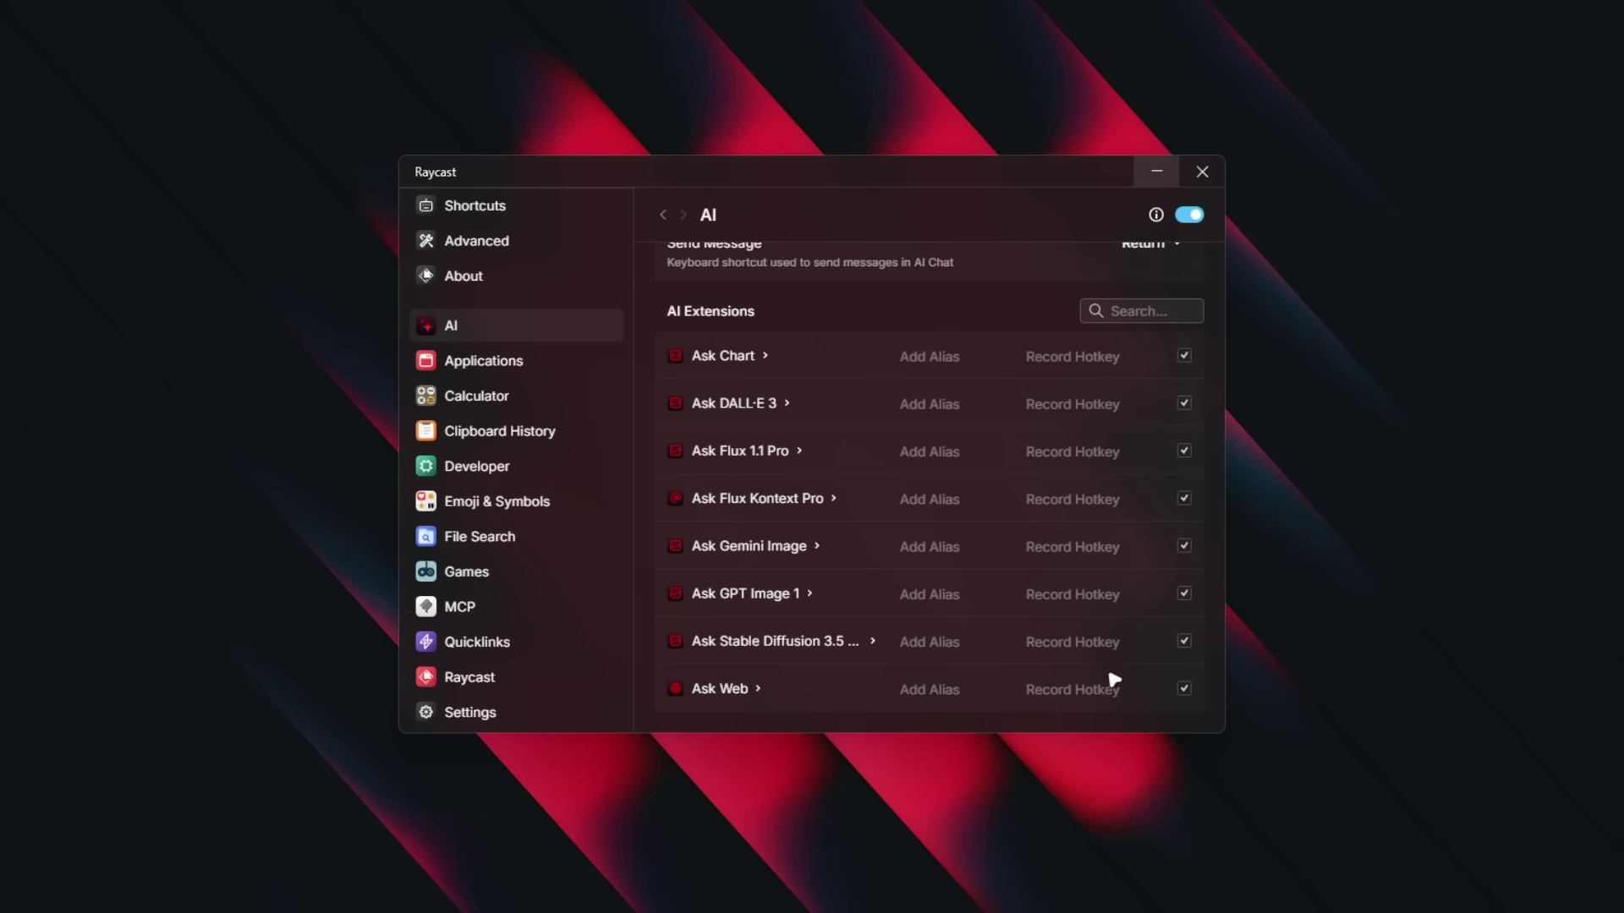
pyautogui.click(518, 396)
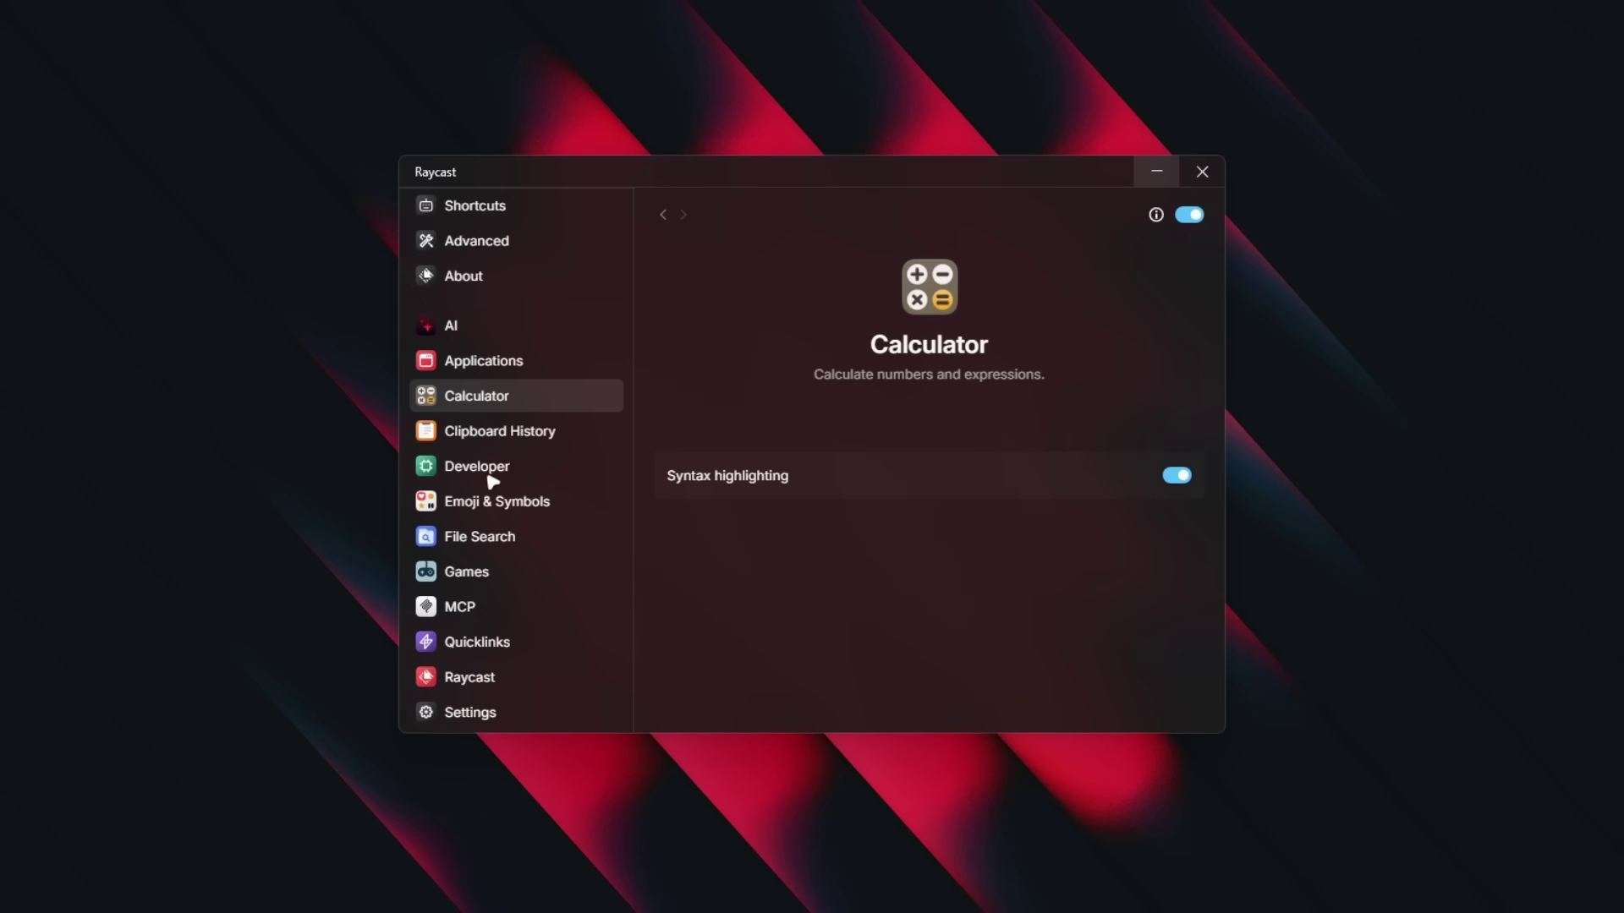
pyautogui.click(500, 438)
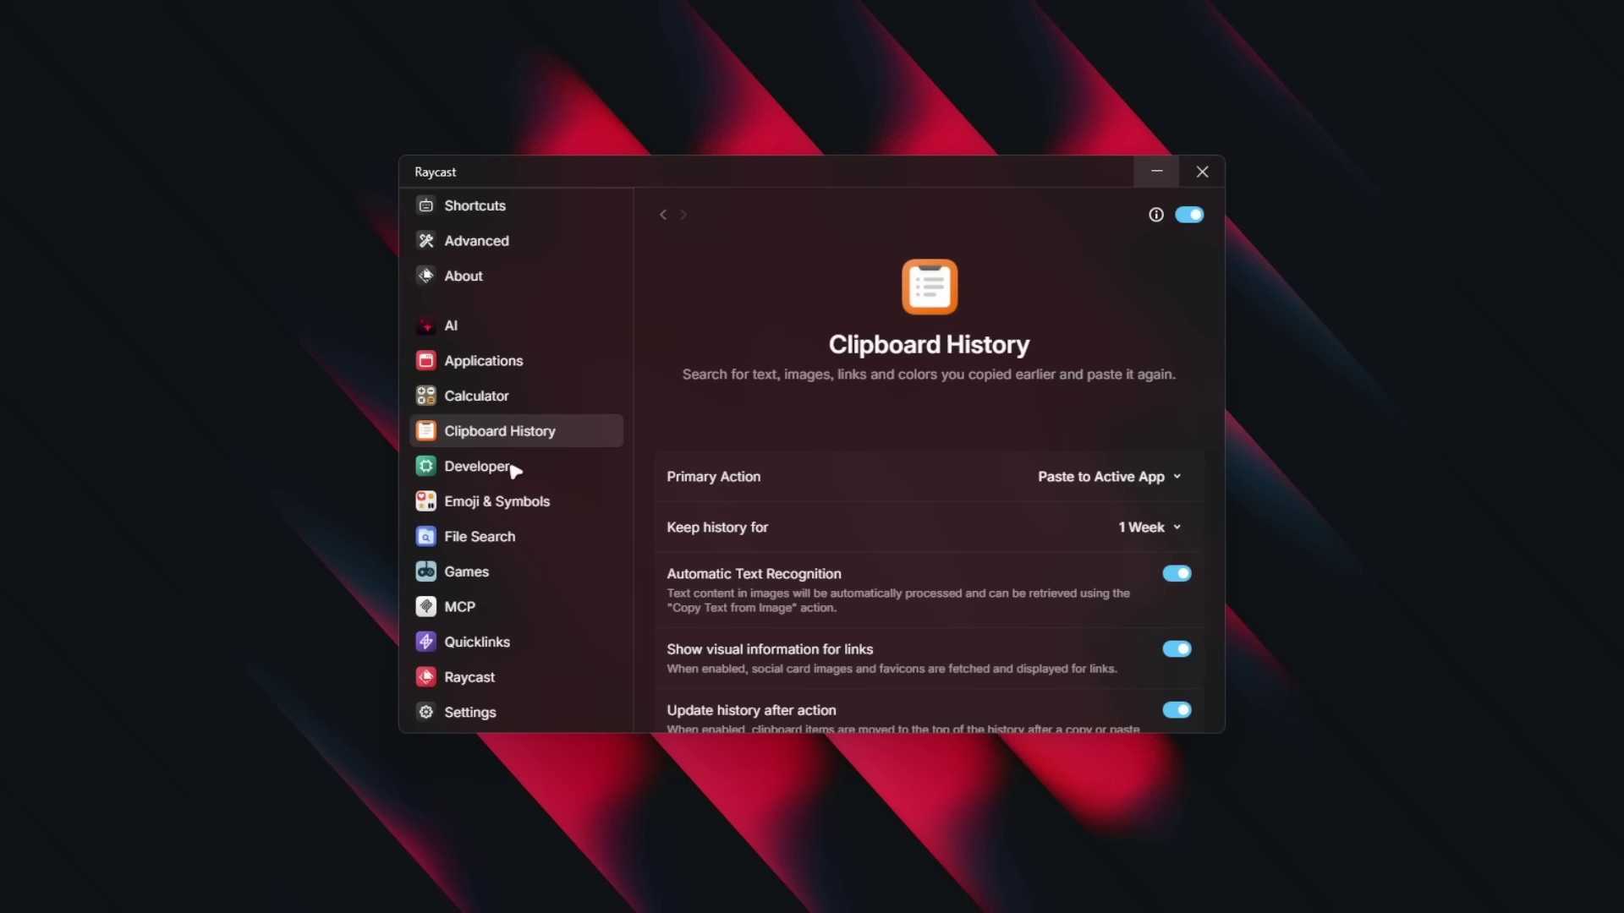
pyautogui.click(512, 467)
pyautogui.press('Down')
pyautogui.press('Down')
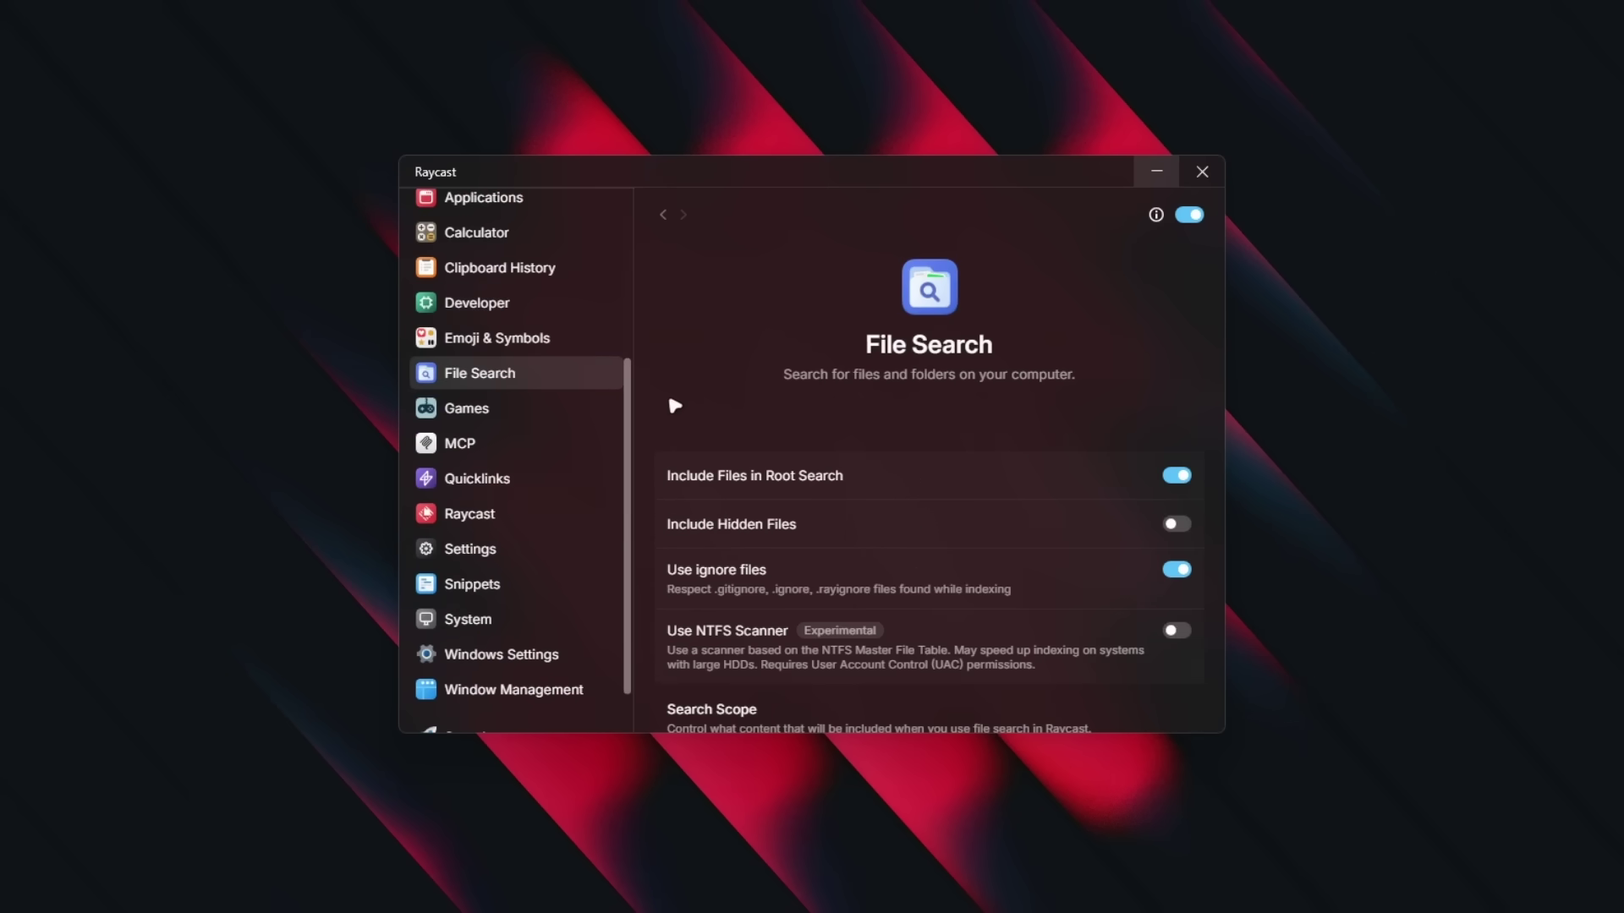
pyautogui.scroll(-5, 674, 406)
pyautogui.scroll(2, 971, 326)
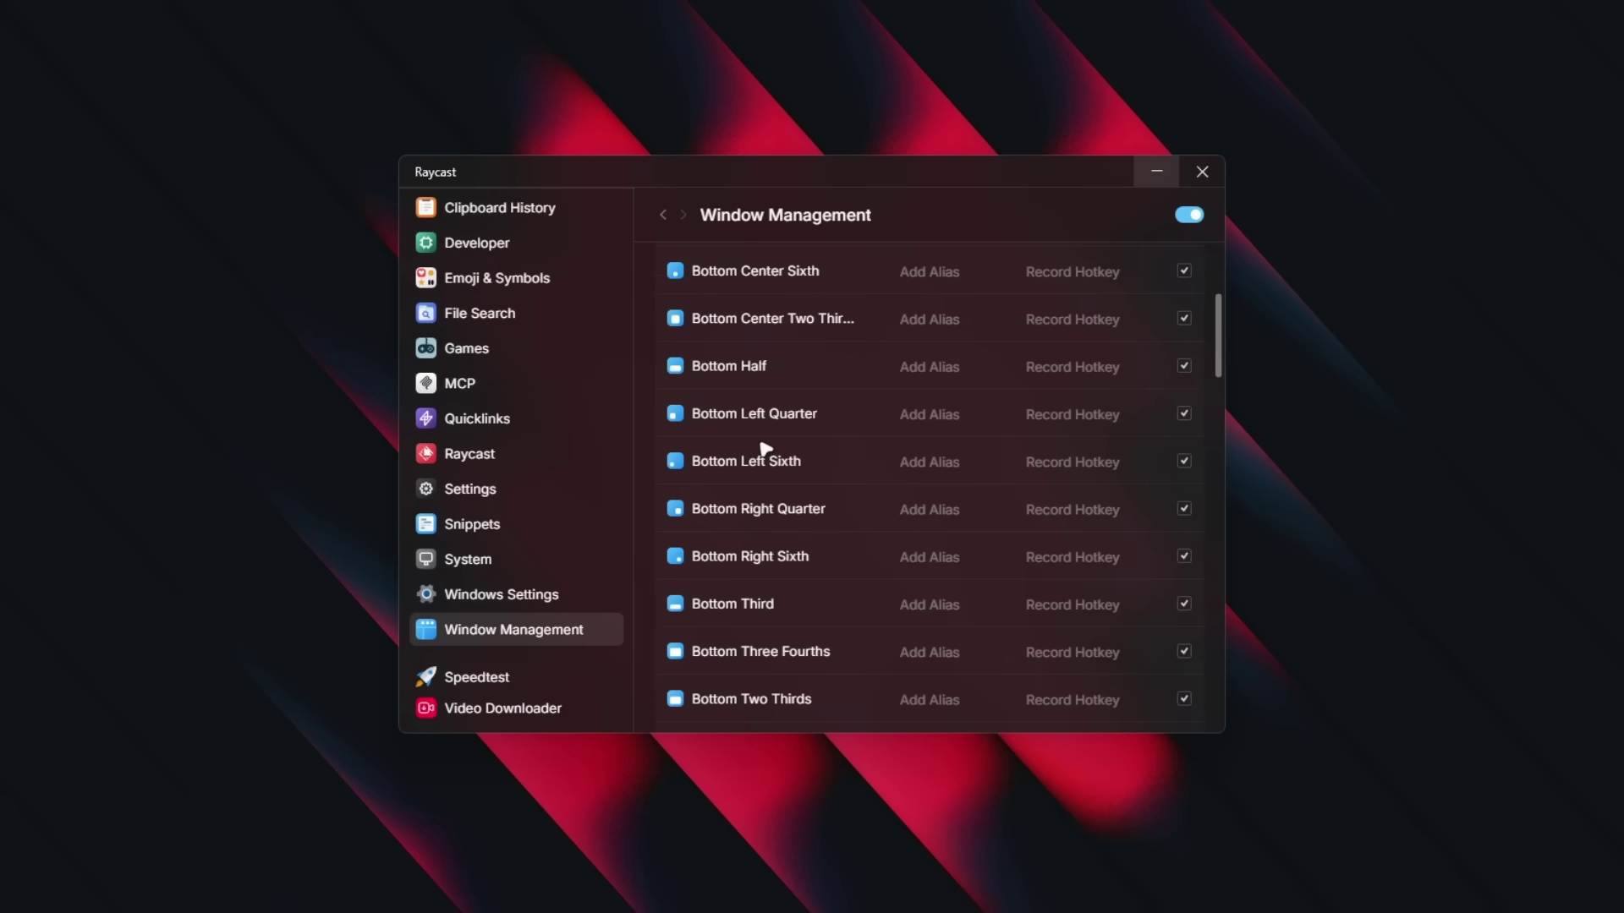
pyautogui.scroll(-4, 877, 482)
pyautogui.scroll(8, 860, 485)
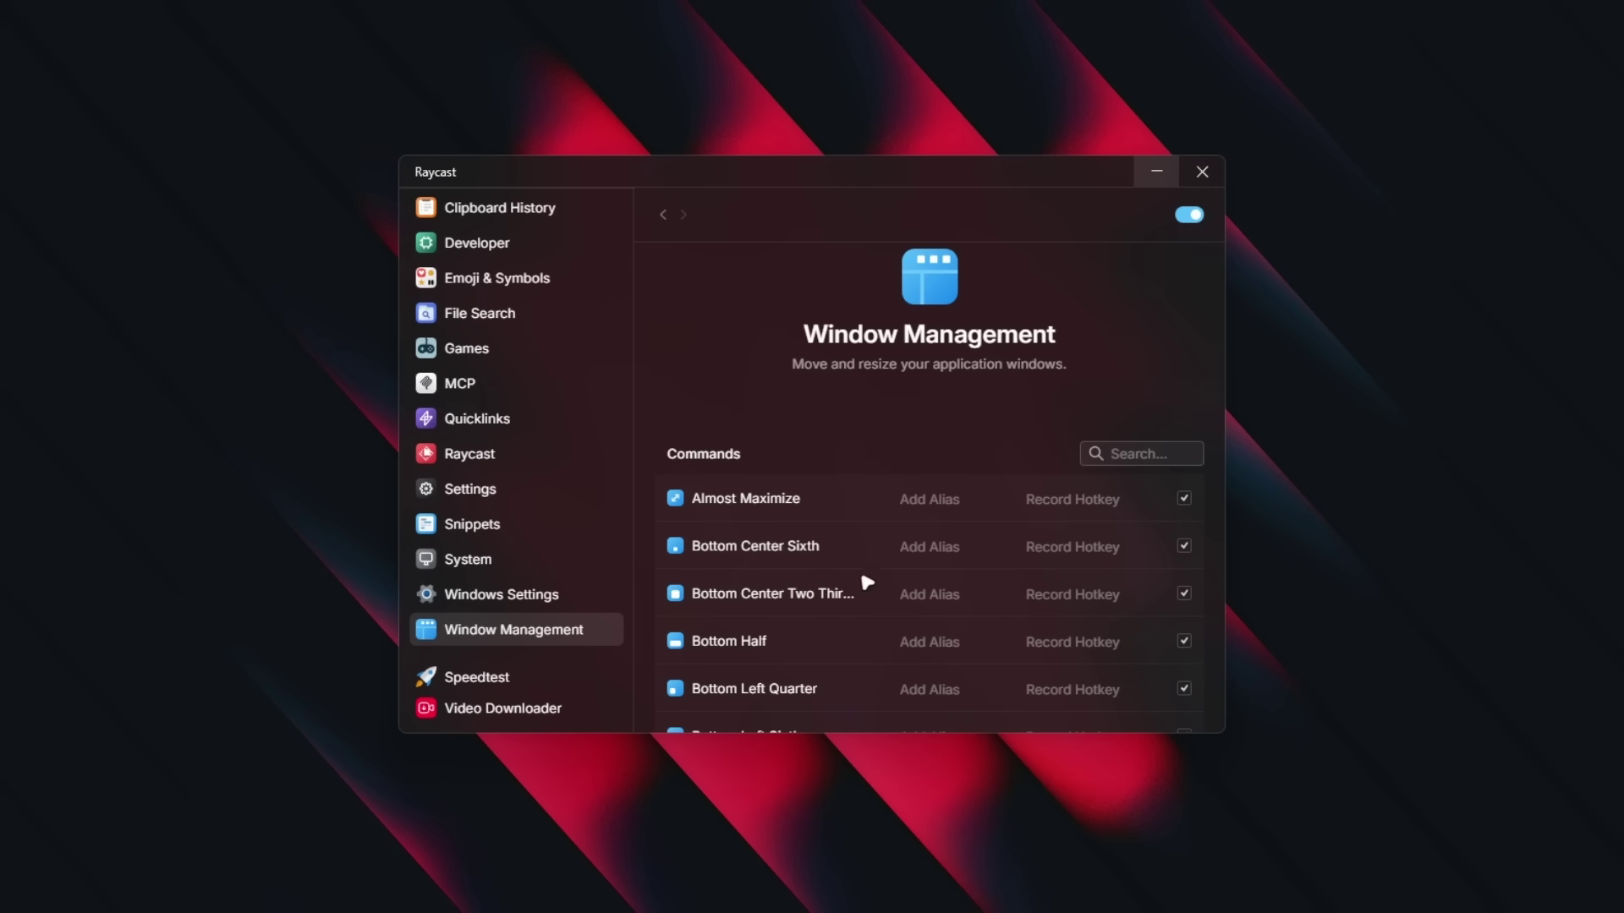
# Look at the Windows Settings commands, then return to the Window Management command list
pyautogui.scroll(-5, 867, 583)
pyautogui.click(507, 593)
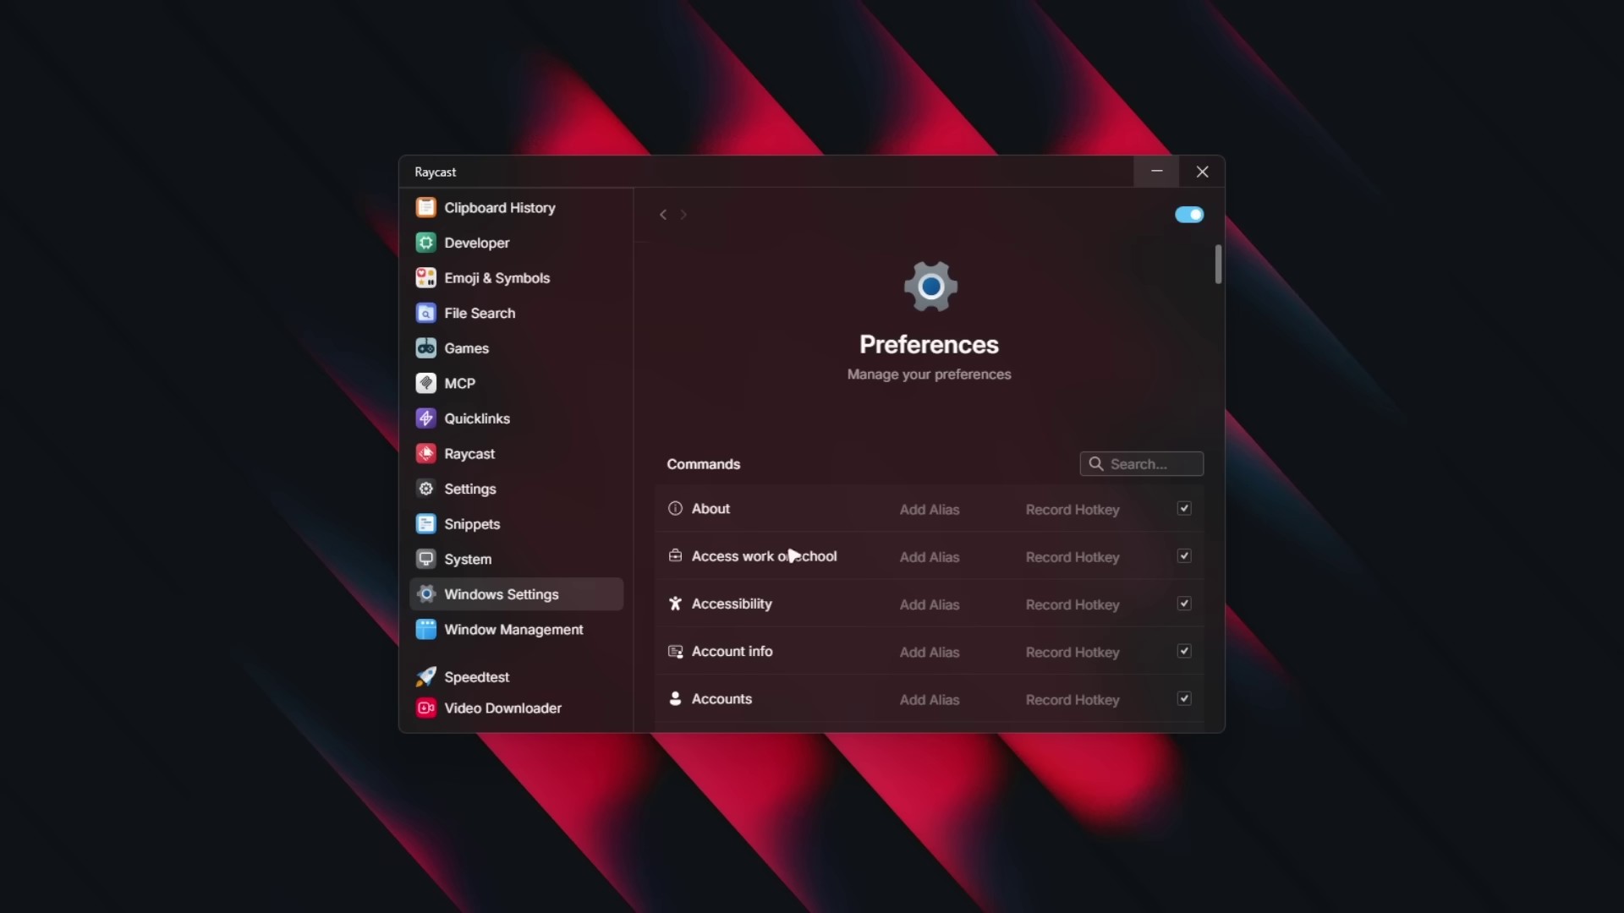
pyautogui.scroll(-5, 921, 549)
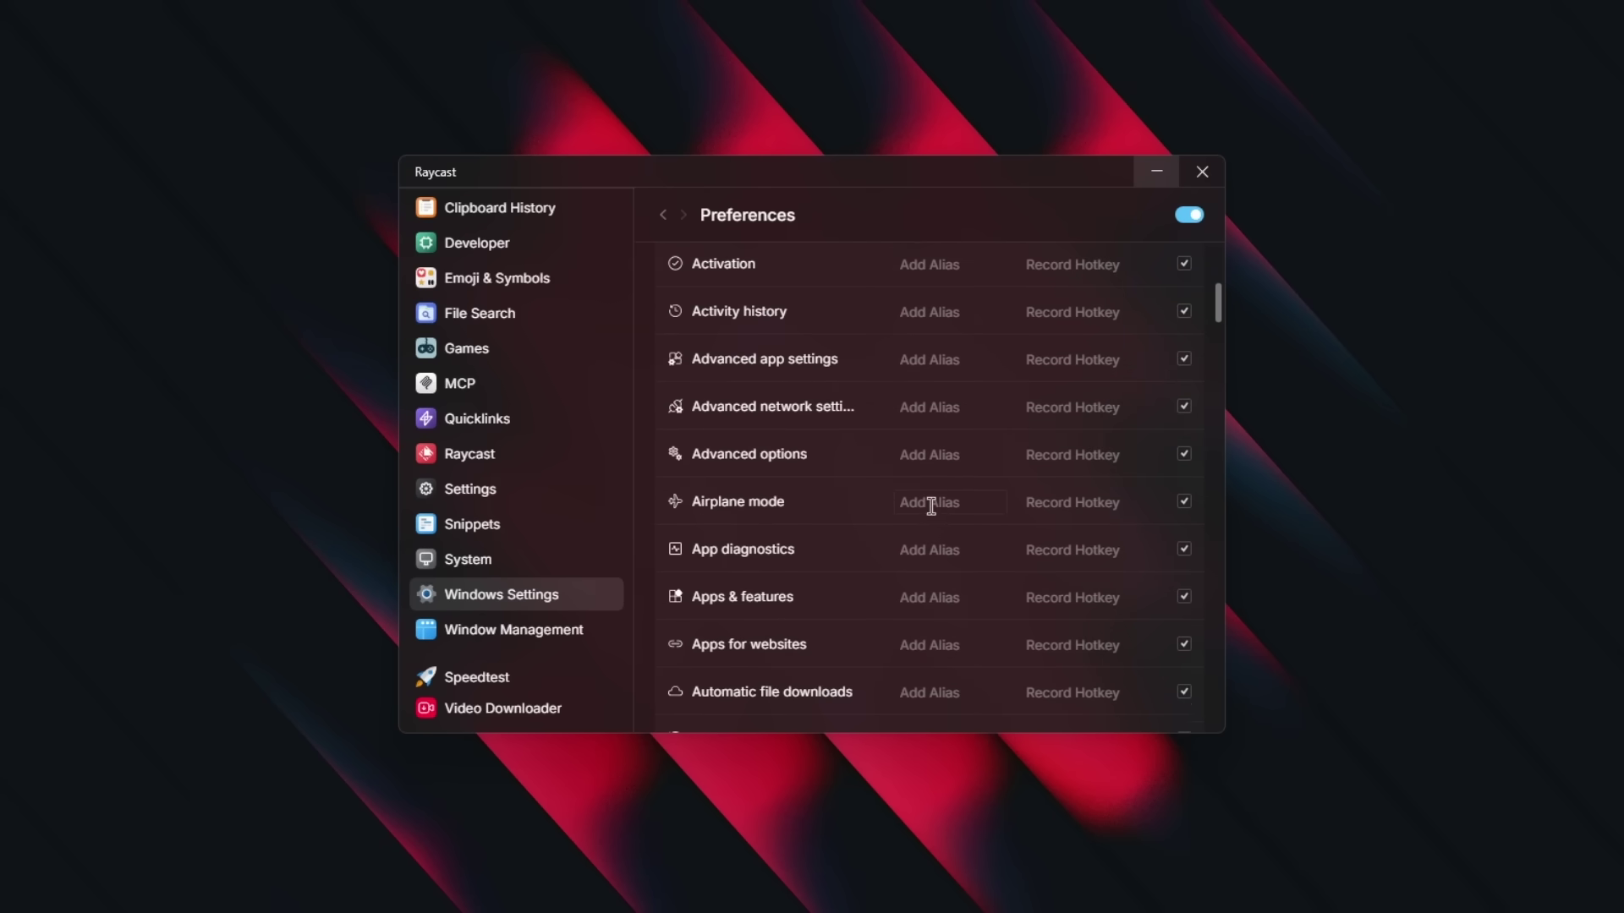
pyautogui.scroll(5, 930, 506)
pyautogui.click(601, 628)
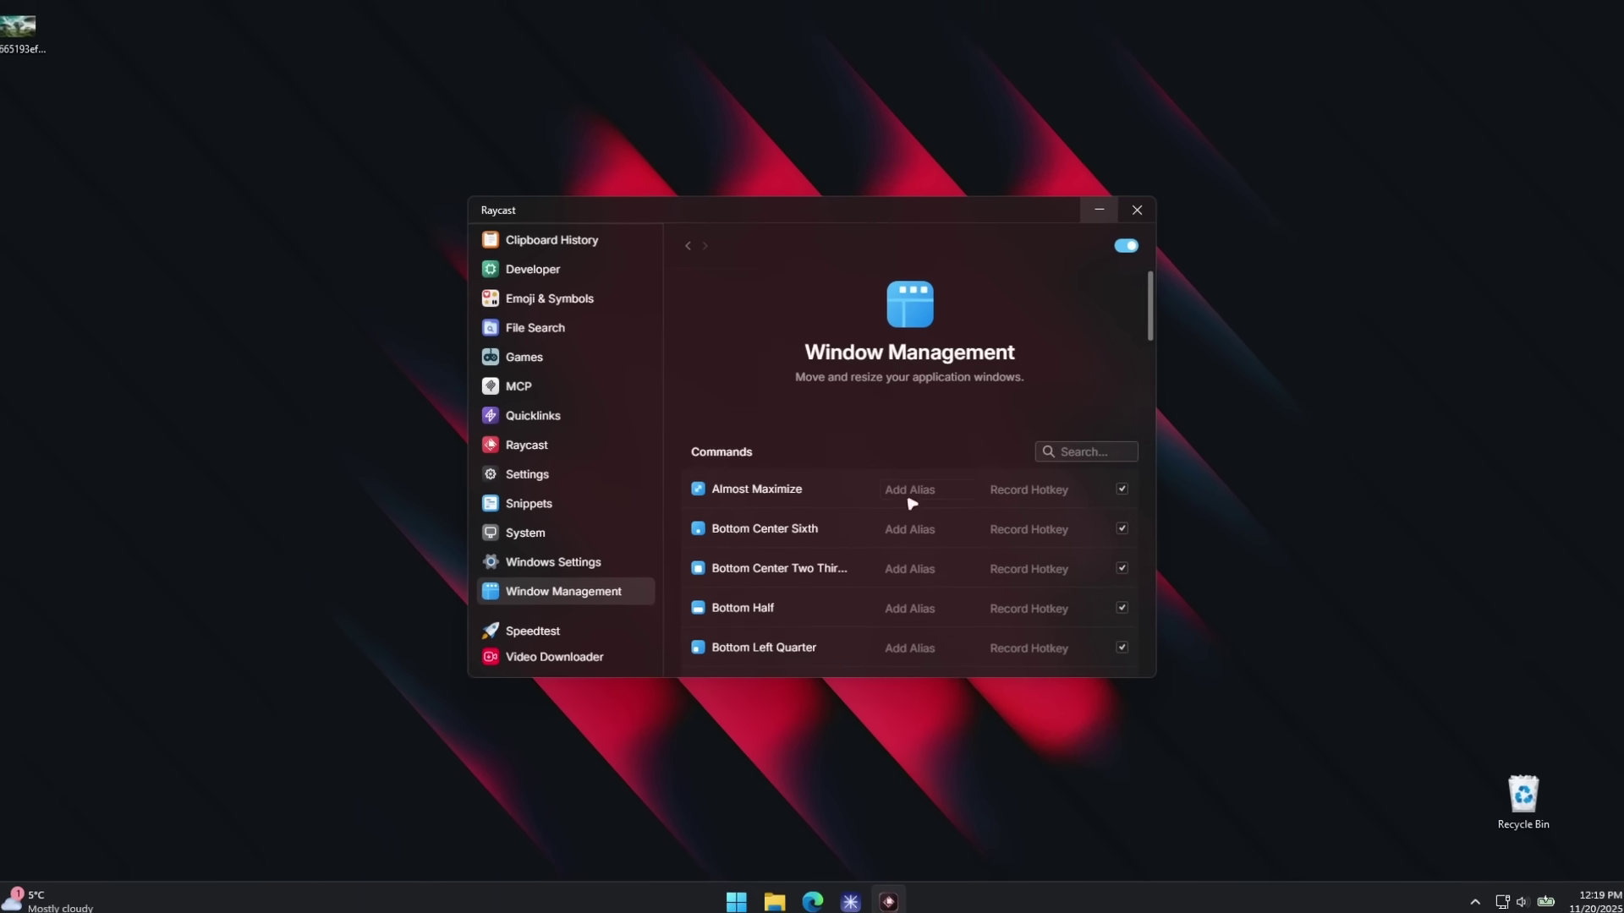
pyautogui.scroll(-1, 911, 504)
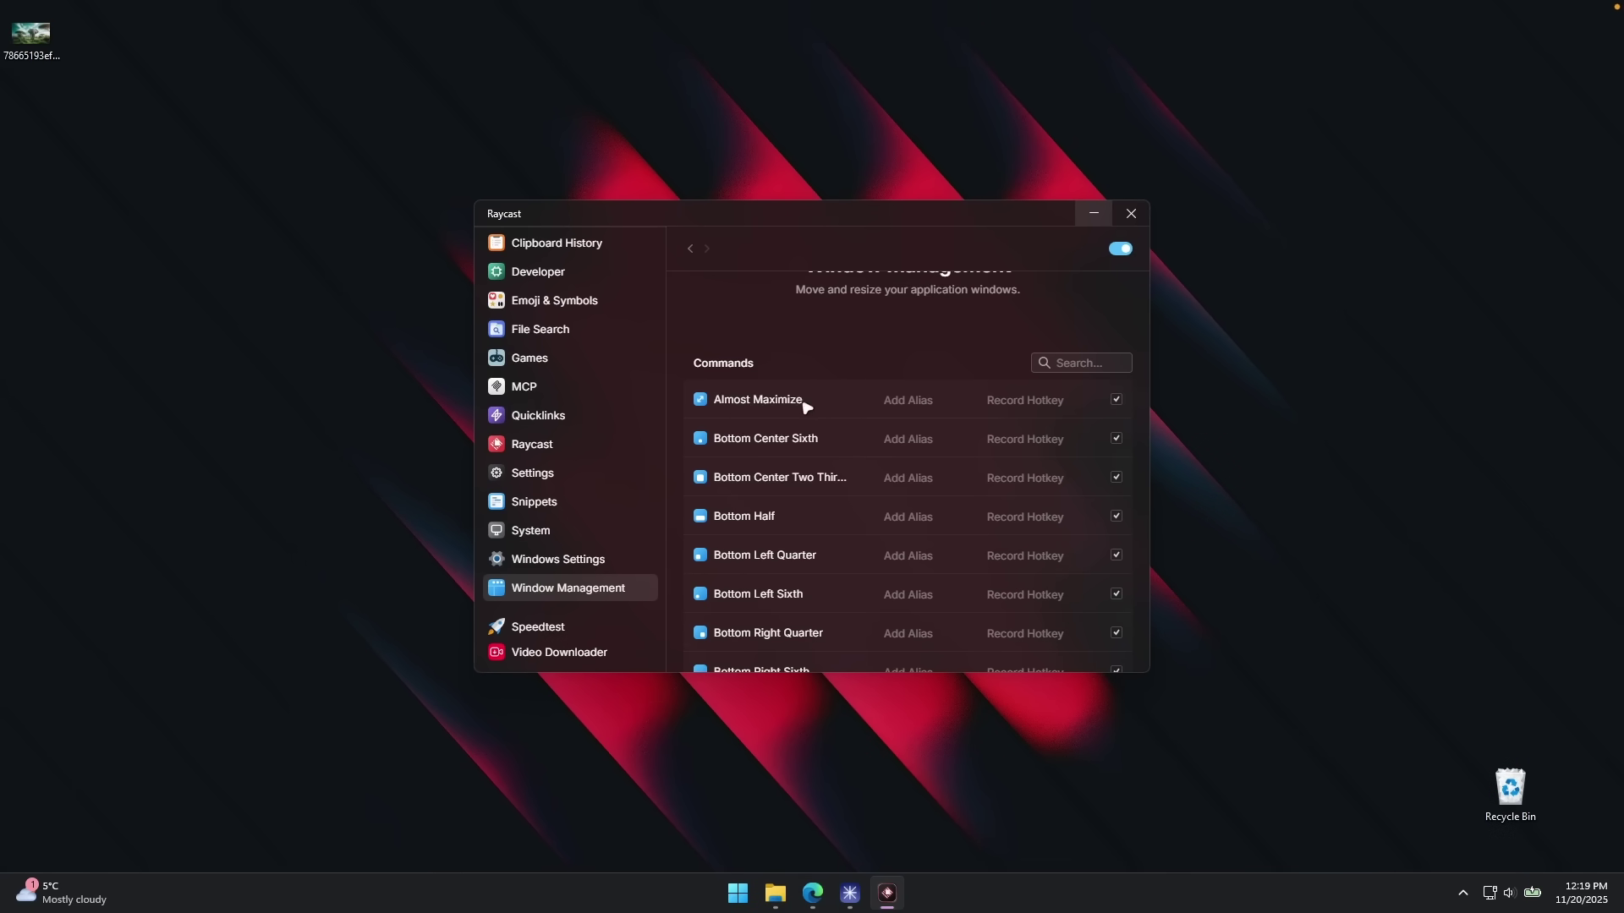
# Record Ctrl+M as the Almost Maximize hotkey and try it out
pyautogui.click(1020, 406)
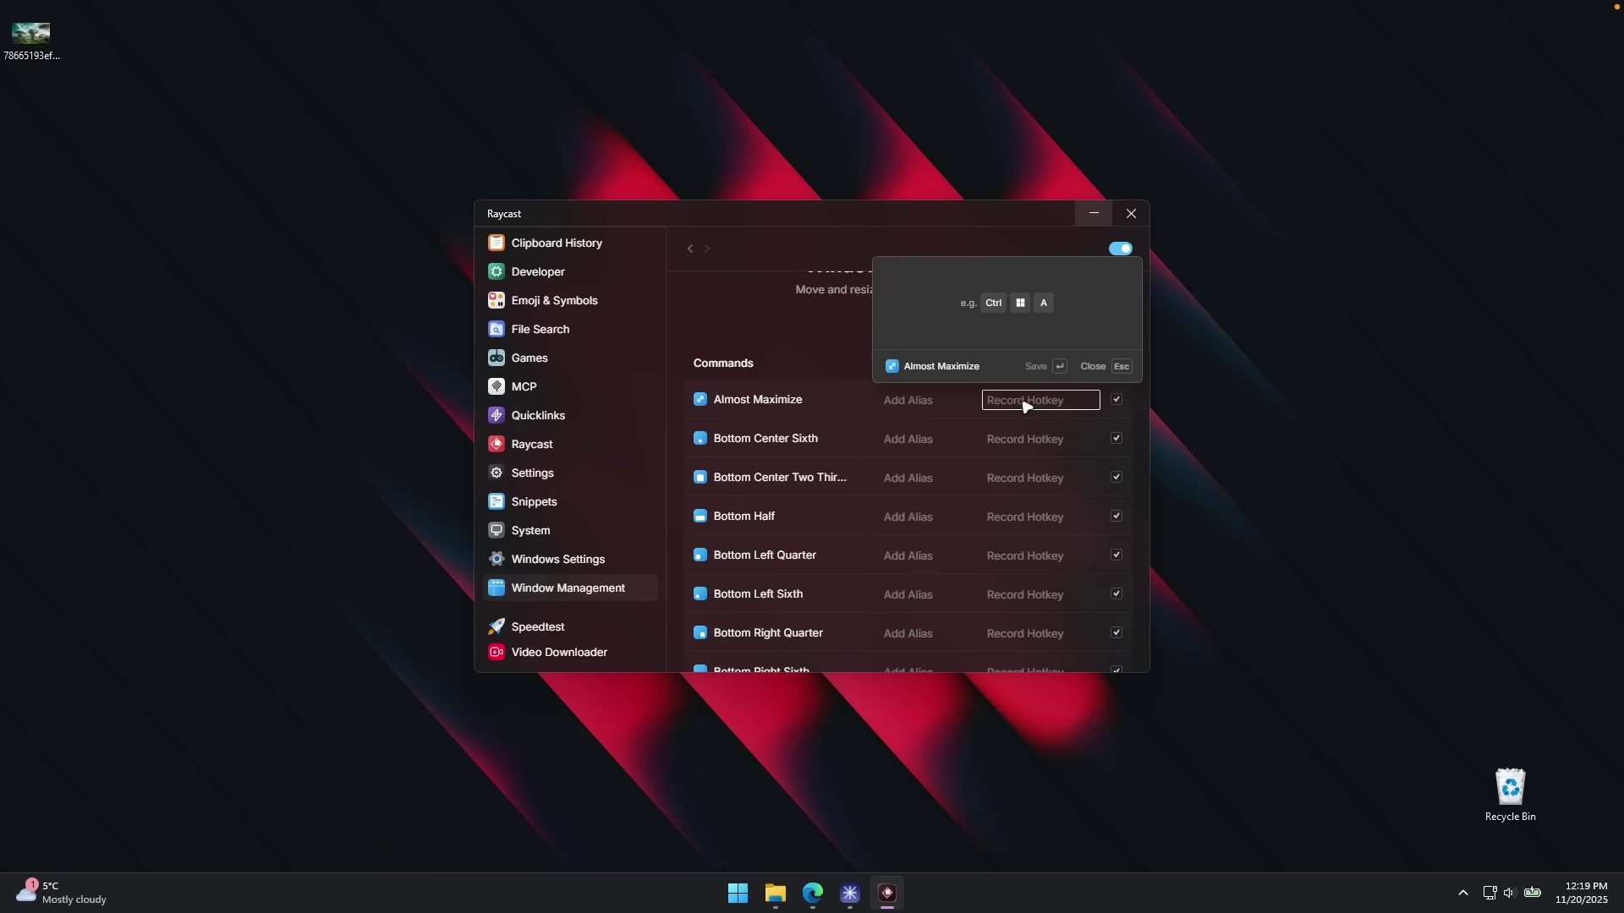
pyautogui.hotkey('ctrl', 'm')
pyautogui.hotkey('ctrl', 'm')
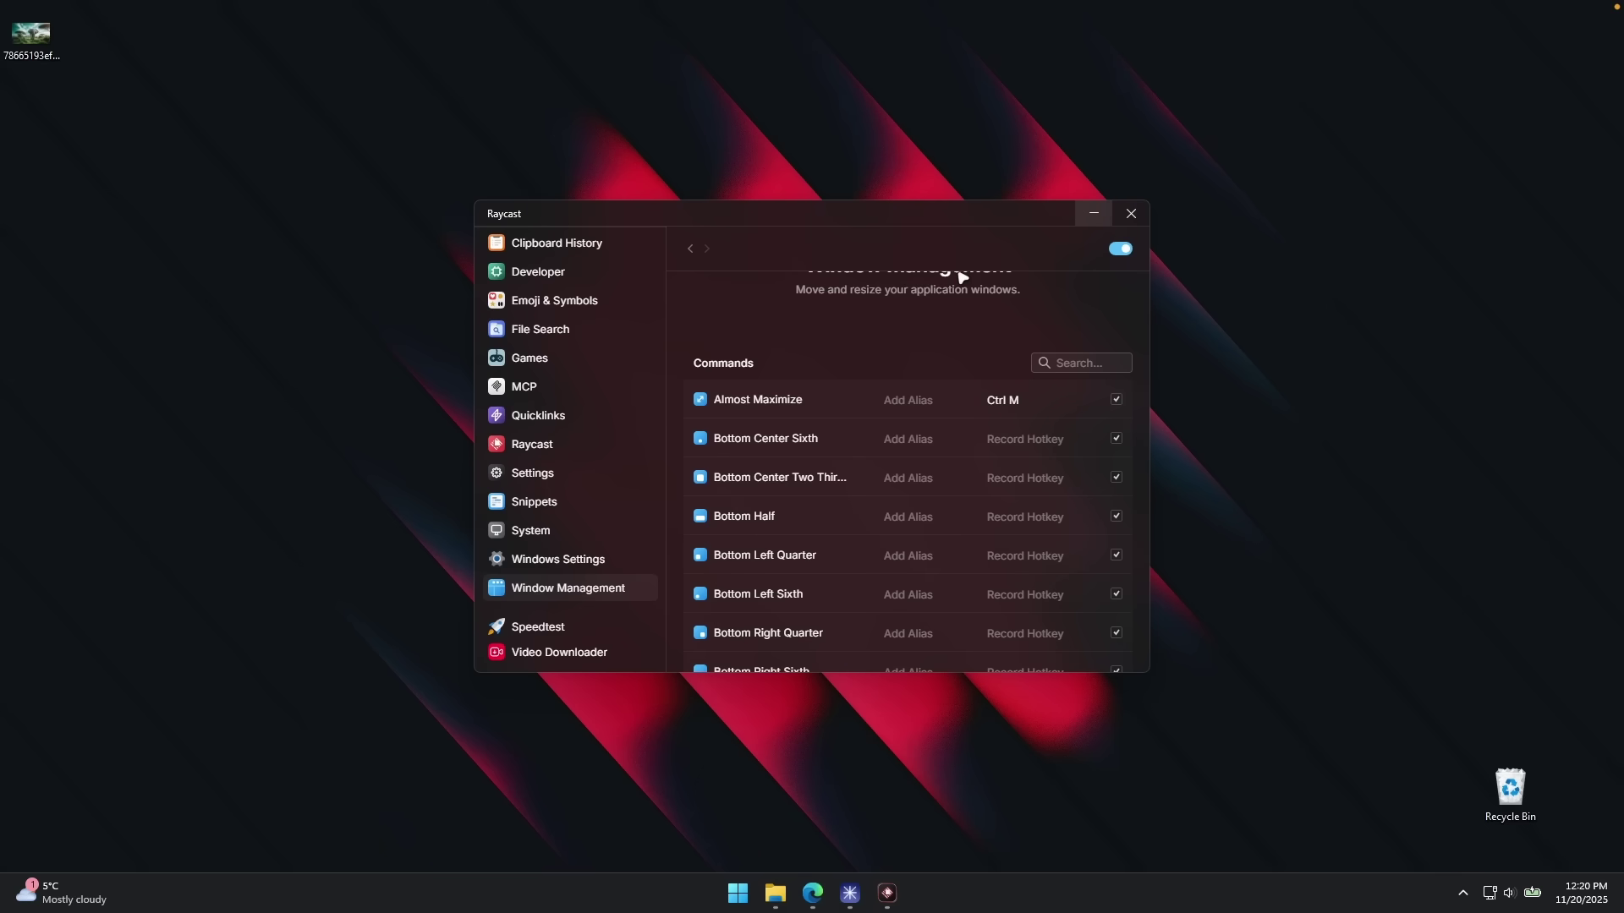
pyautogui.hotkey('ctrl', 'm')
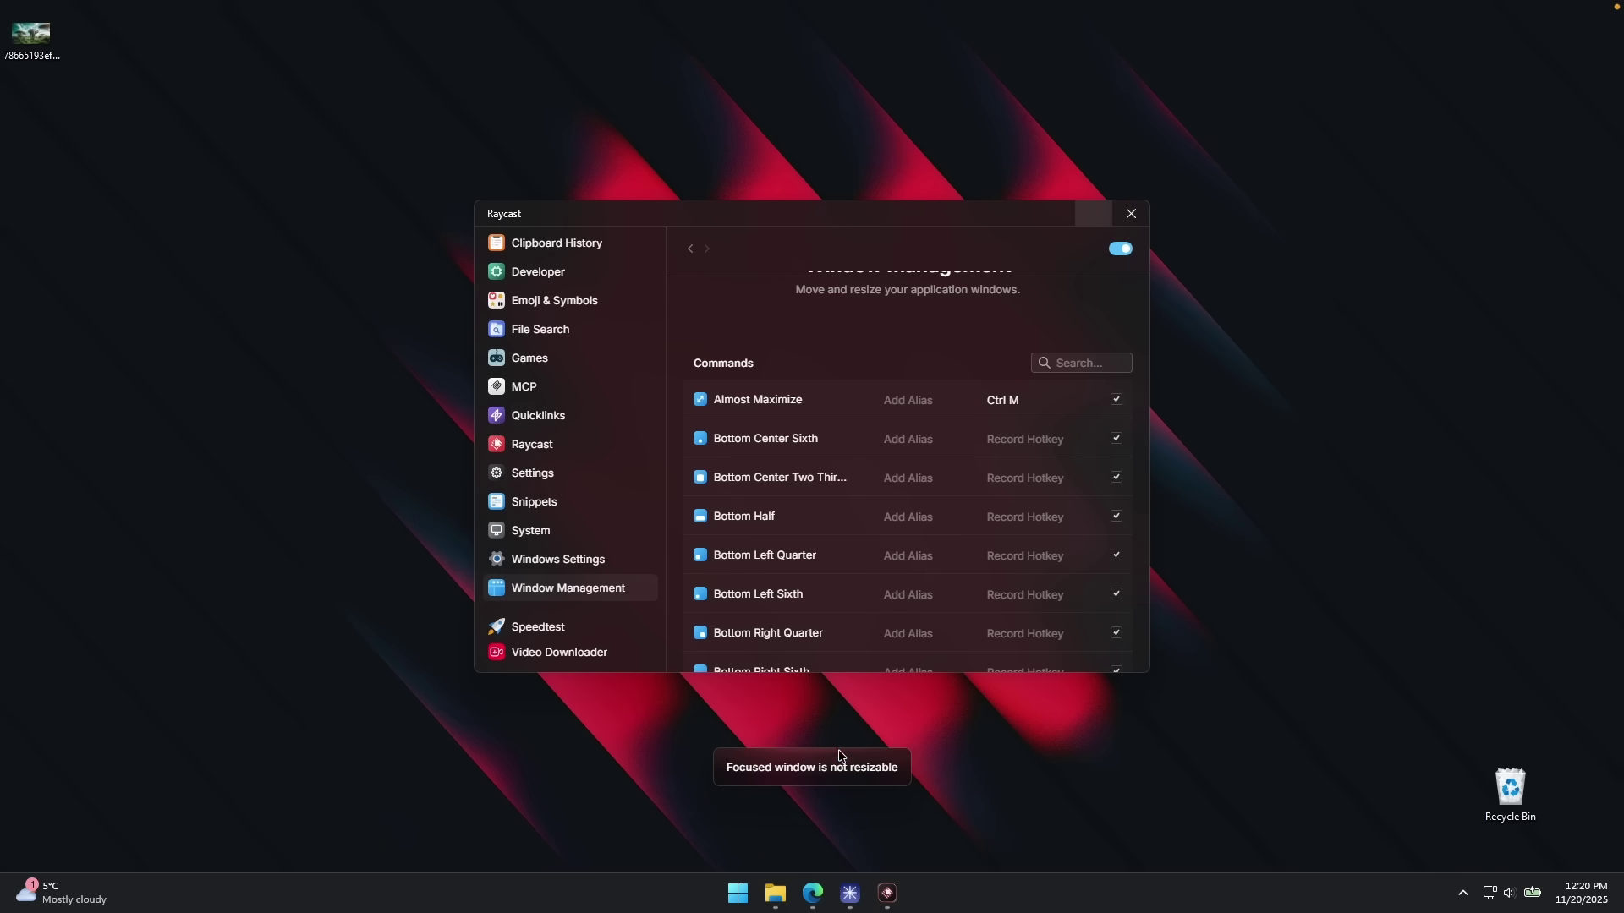
# Open File Explorer and almost-maximize its window
pyautogui.click(1090, 217)
pyautogui.click(775, 893)
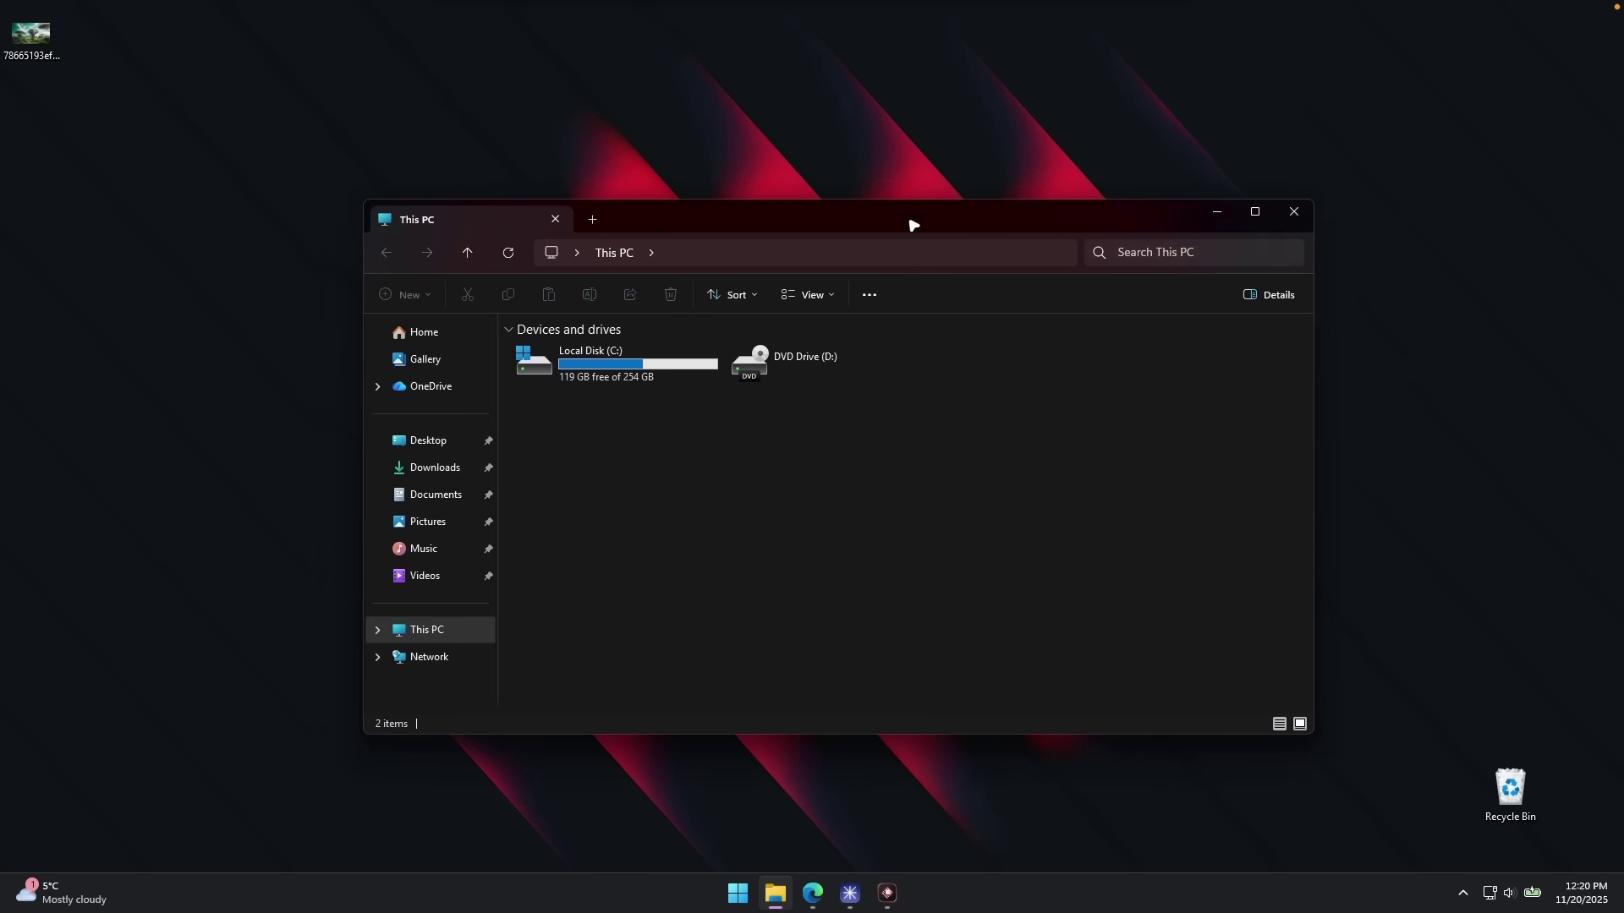
pyautogui.hotkey('ctrl', 'alt', 'Return')
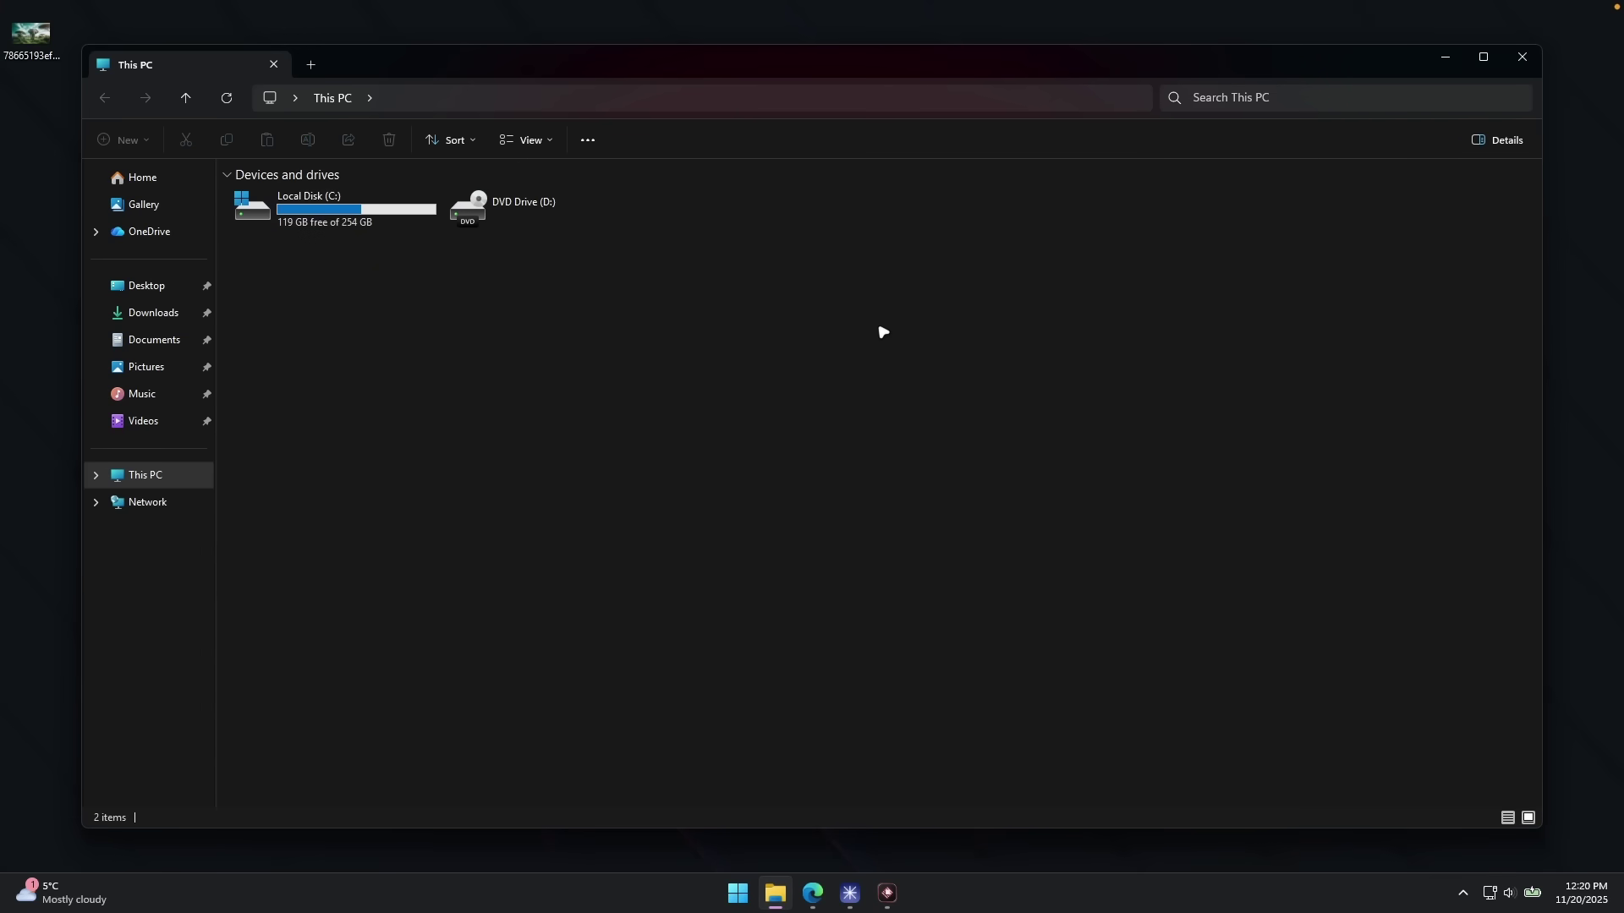
# Minimize File Explorer and the Raycast settings window to clear the desktop
pyautogui.click(1441, 60)
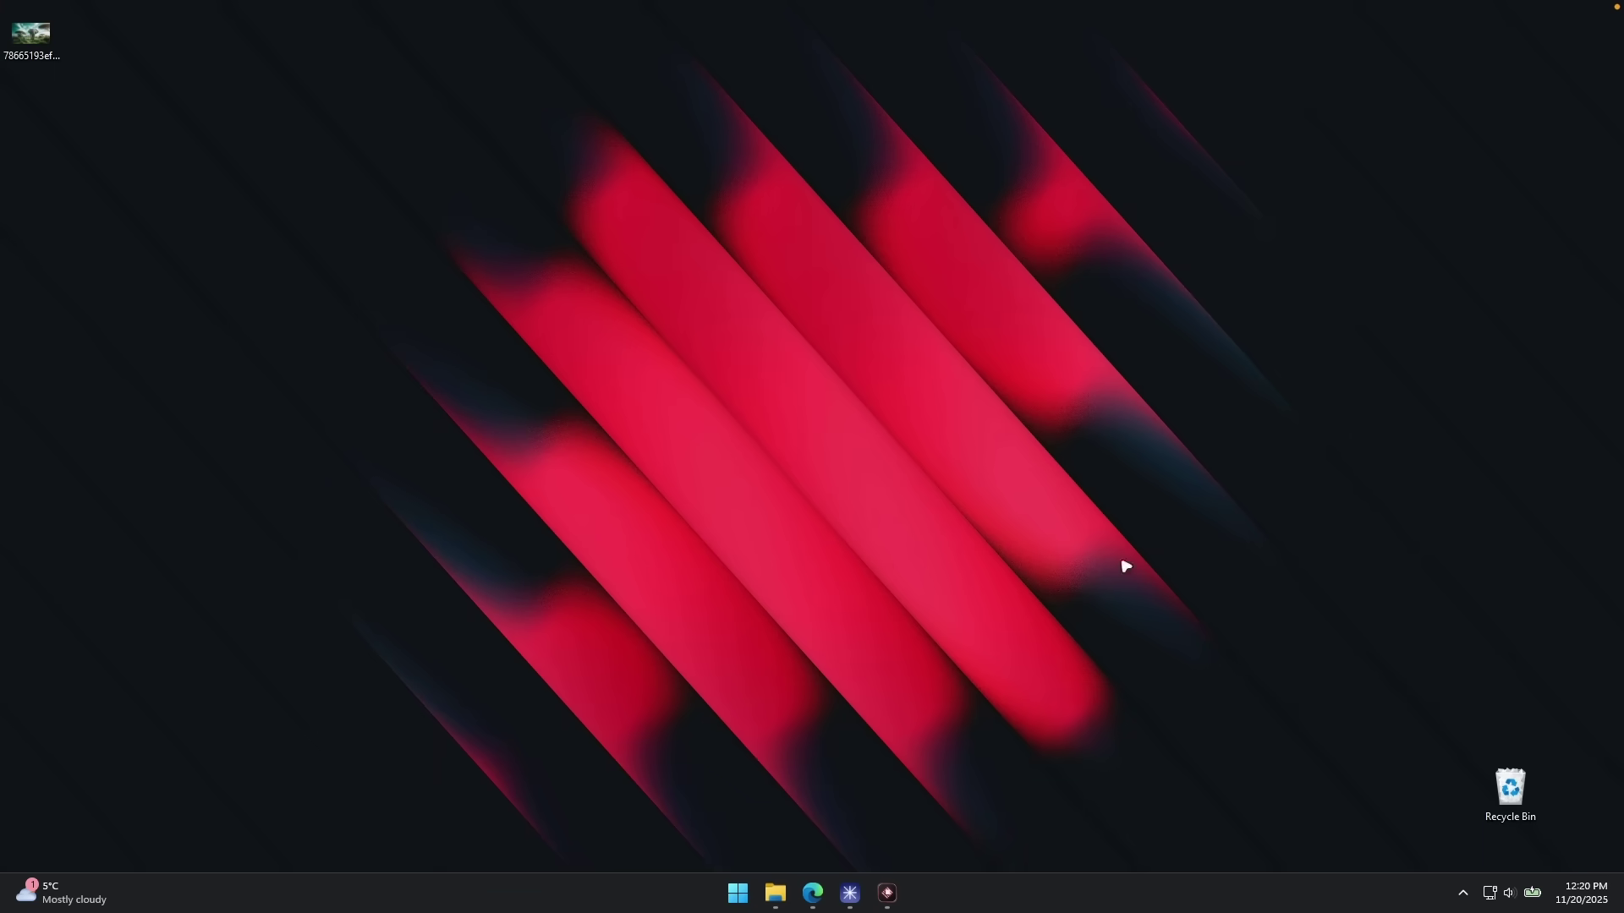
pyautogui.click(901, 888)
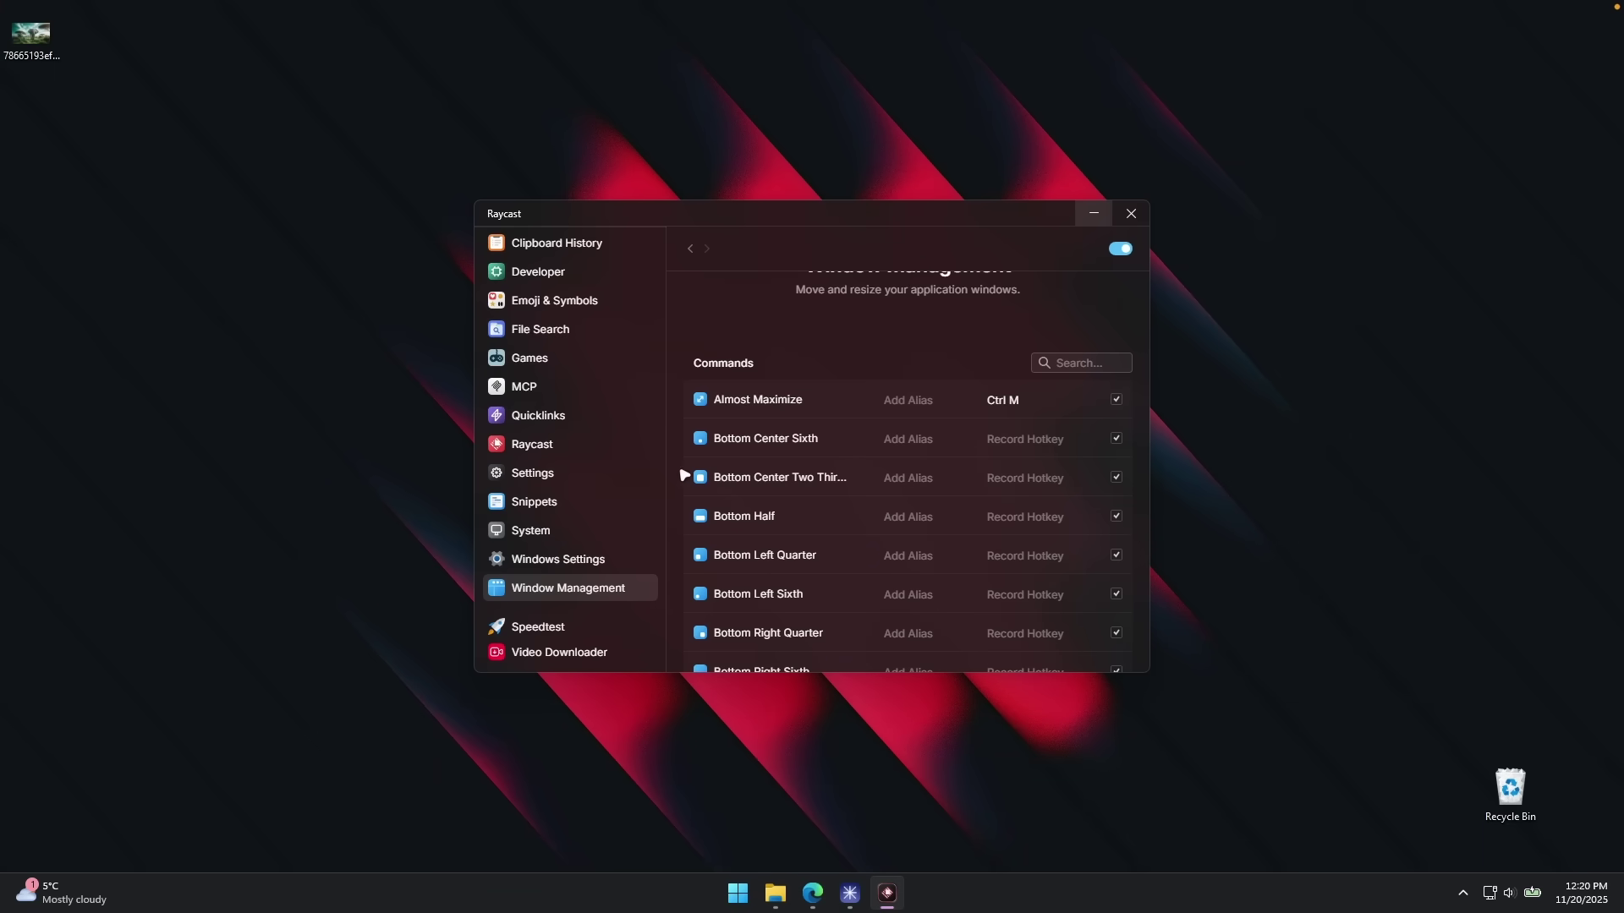
pyautogui.scroll(5, 603, 468)
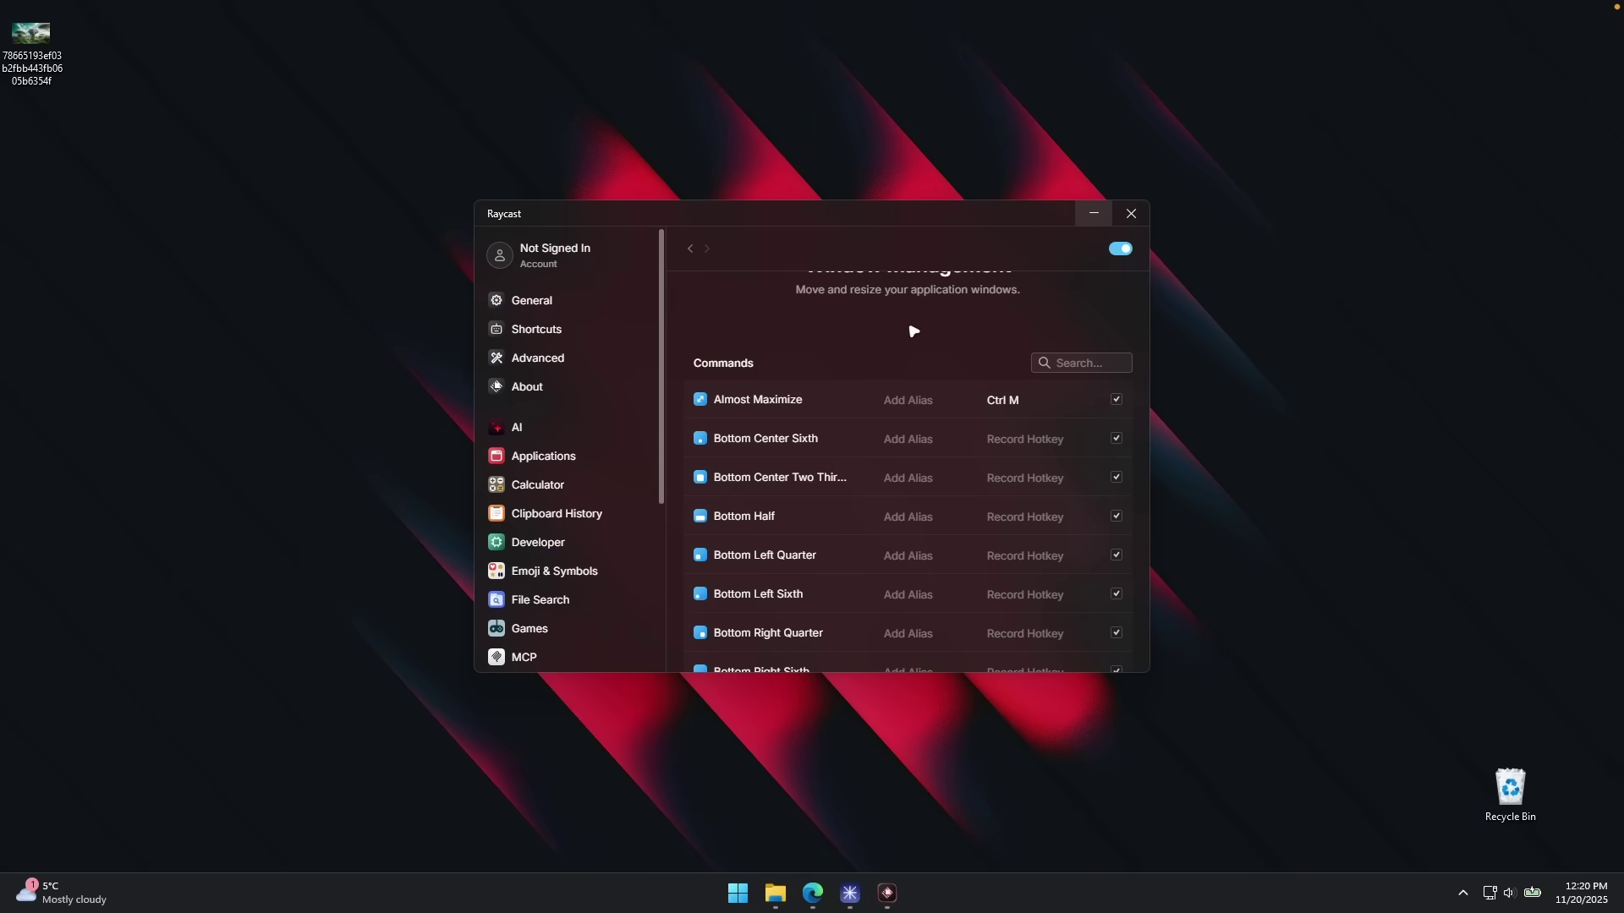
pyautogui.click(1097, 214)
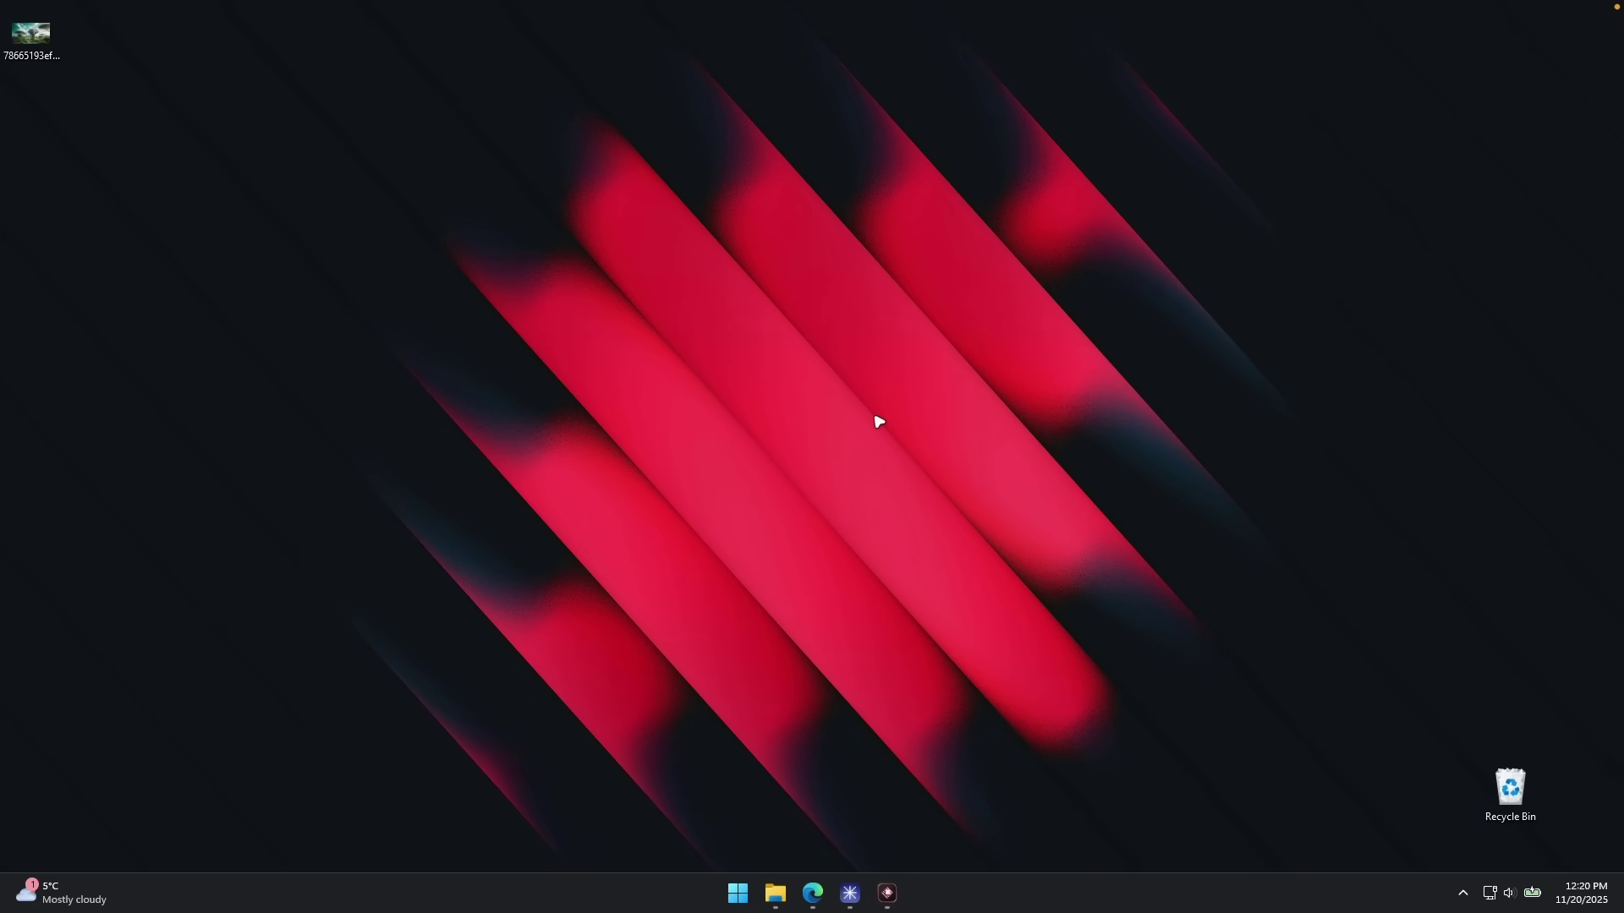
# Calculate 5 - 2 in the Raycast launcher, getting 3
pyautogui.hotkey('alt', 'space')
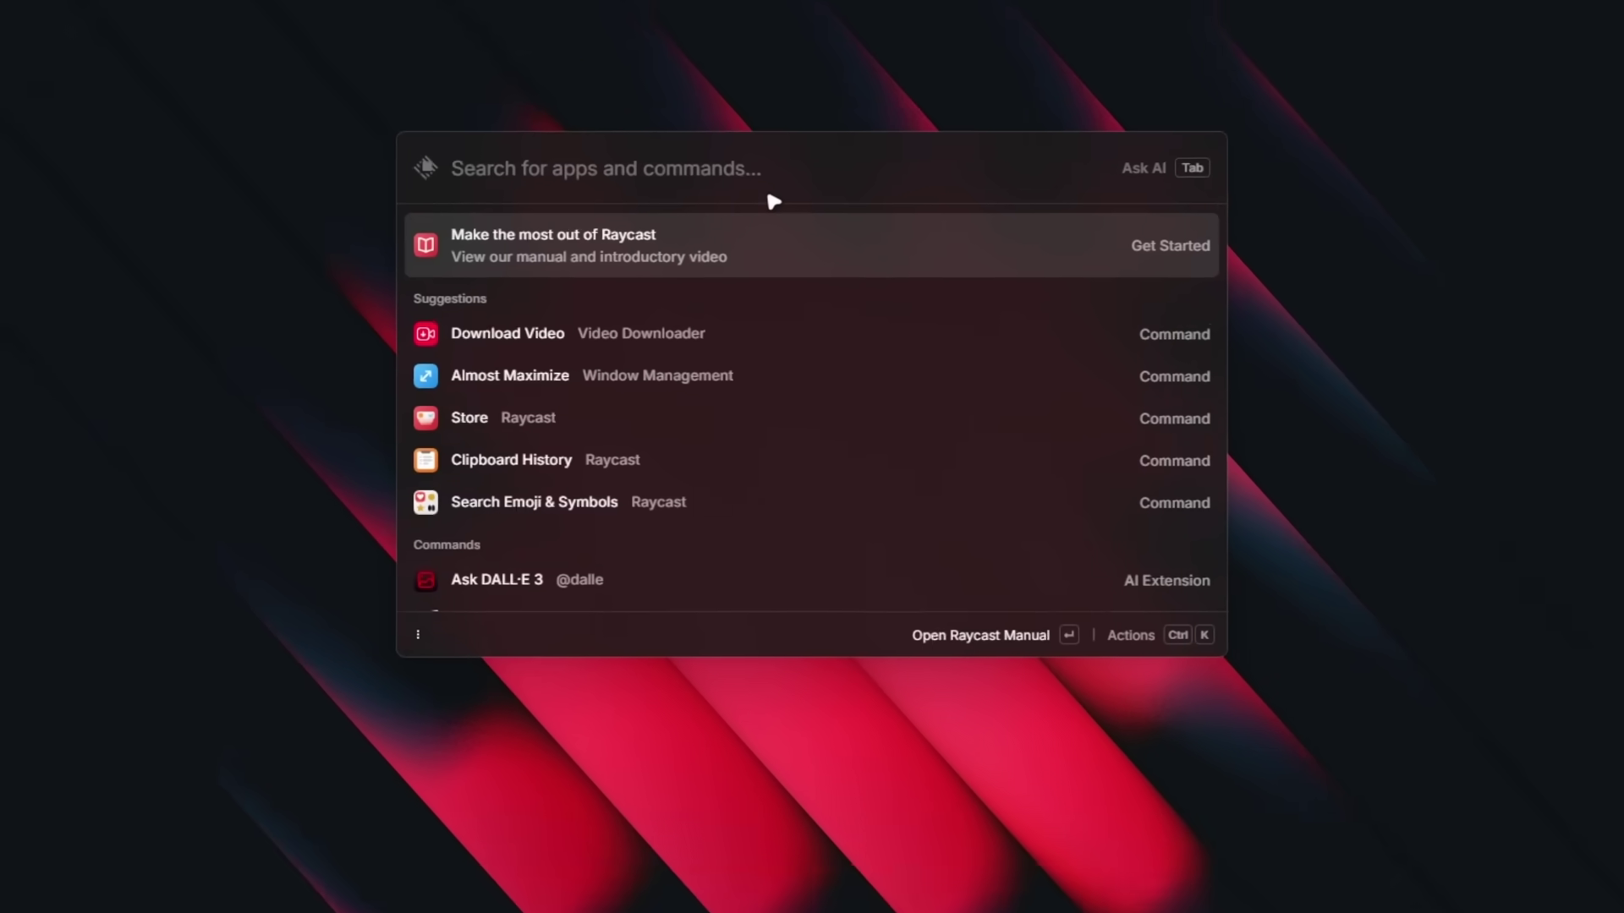
pyautogui.write('5')
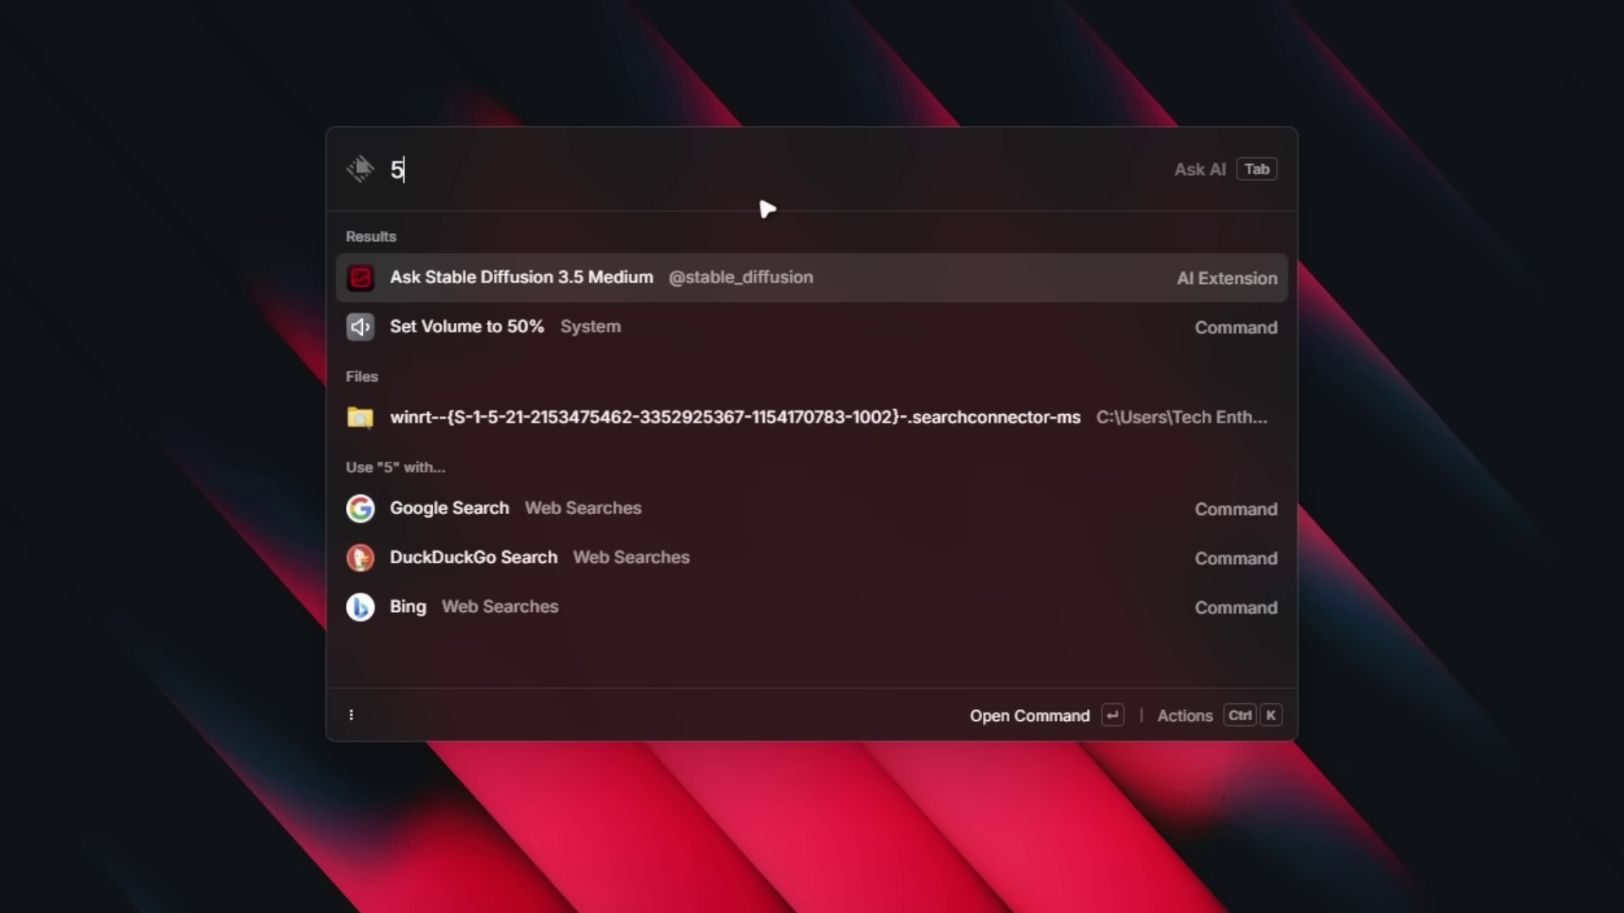
pyautogui.write(' - 2')
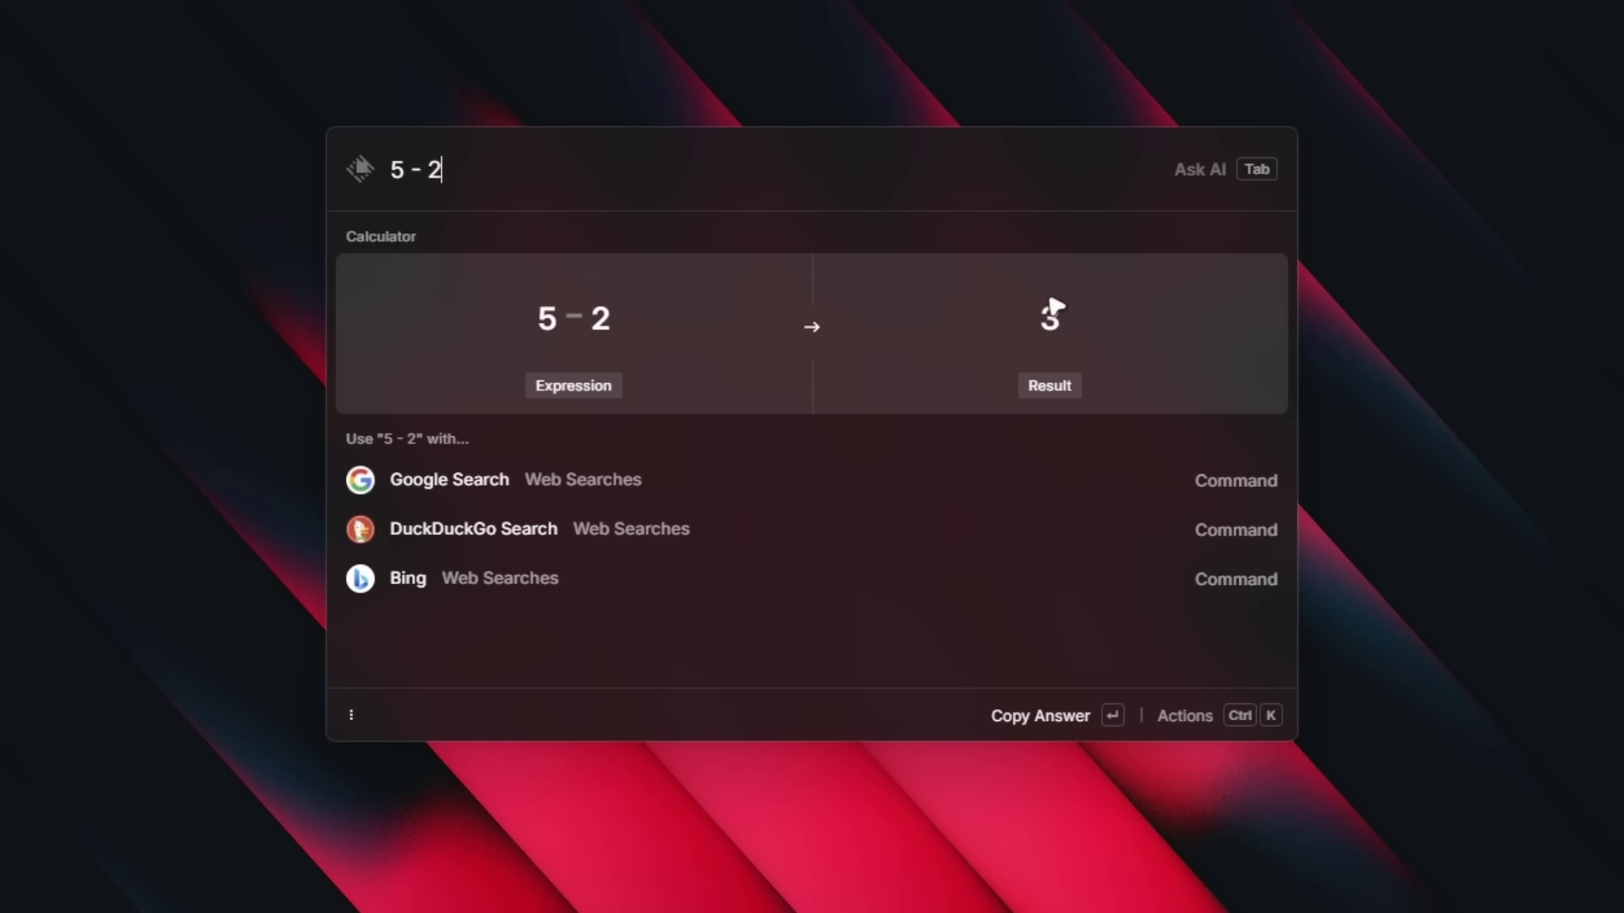
pyautogui.tripleClick(534, 174)
# Replace the query with 'google' and run Google Search, opening the results in Edge
pyautogui.press('BackSpace')
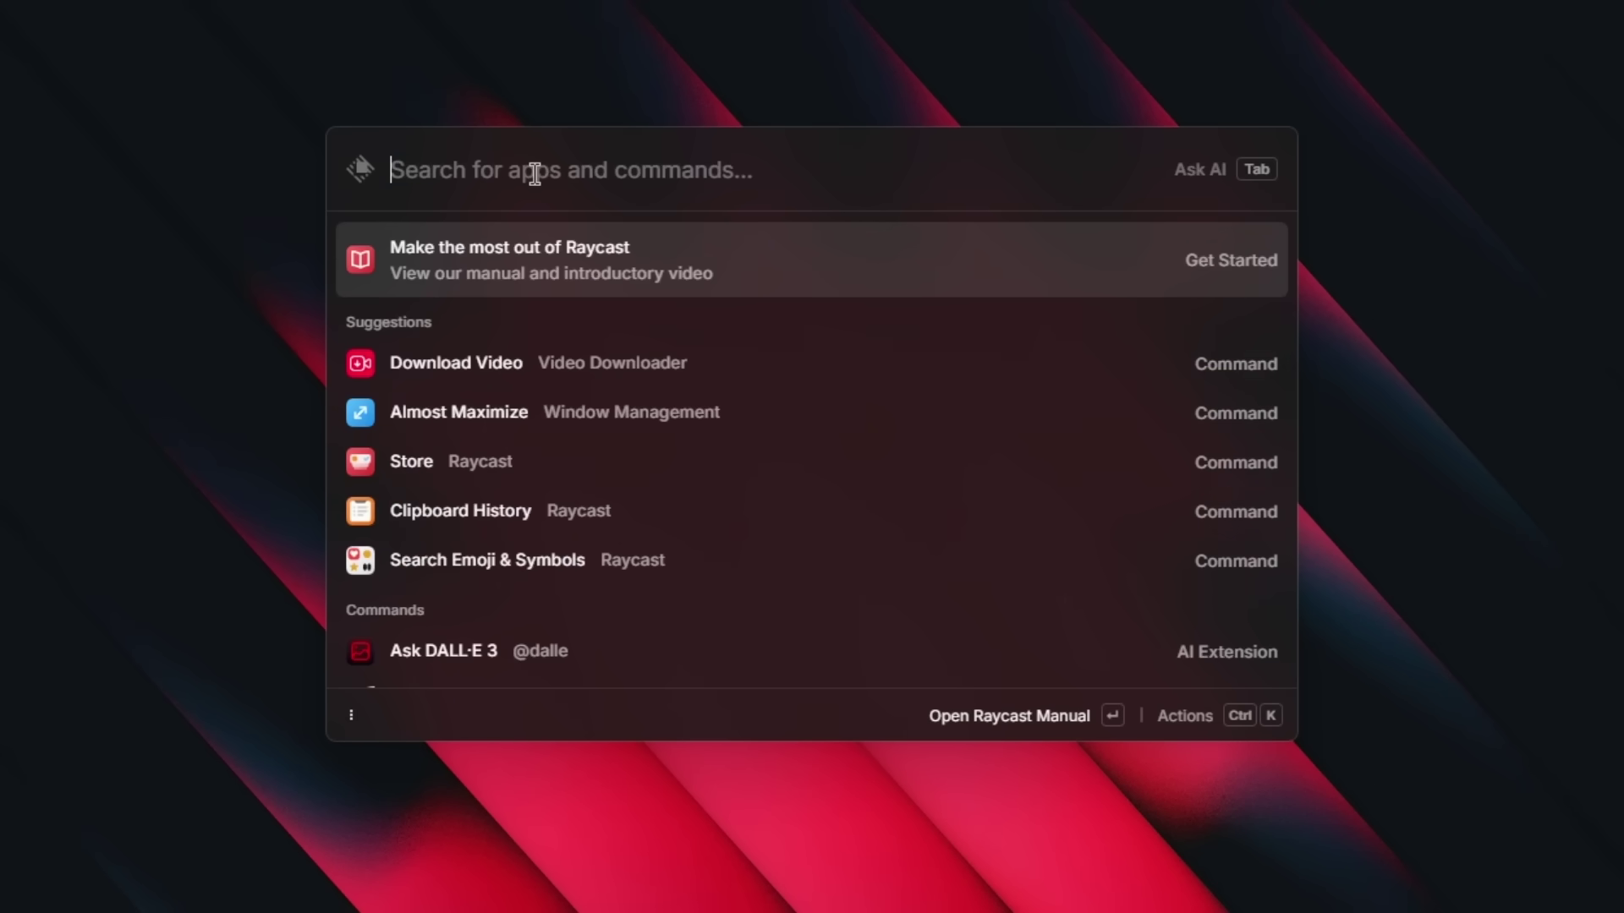
pyautogui.write('google')
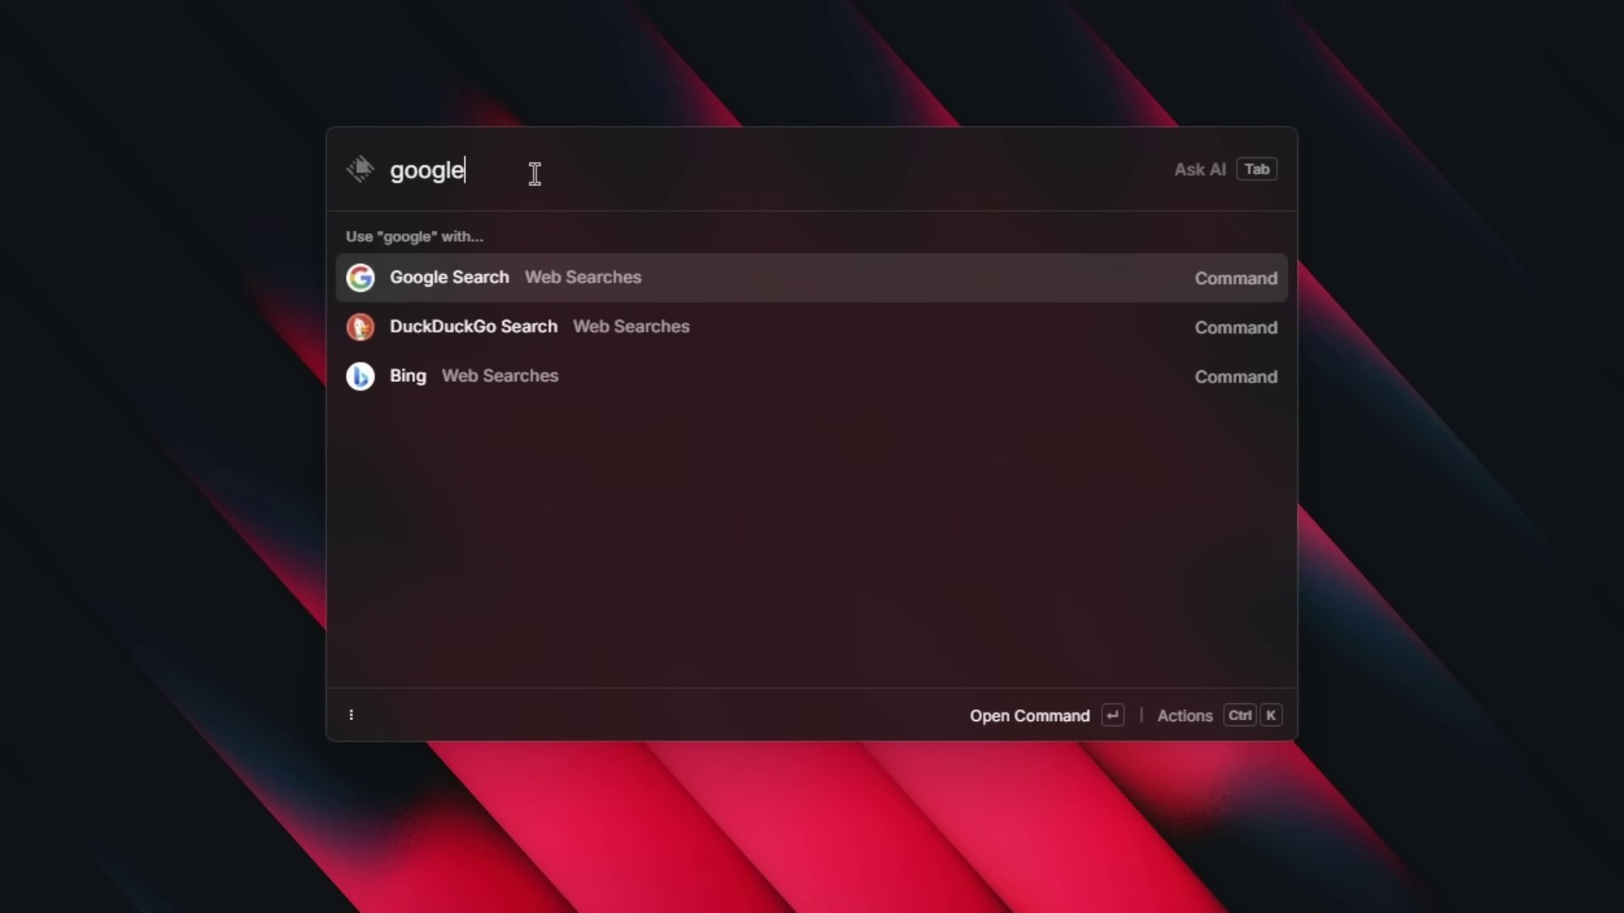
pyautogui.click(689, 290)
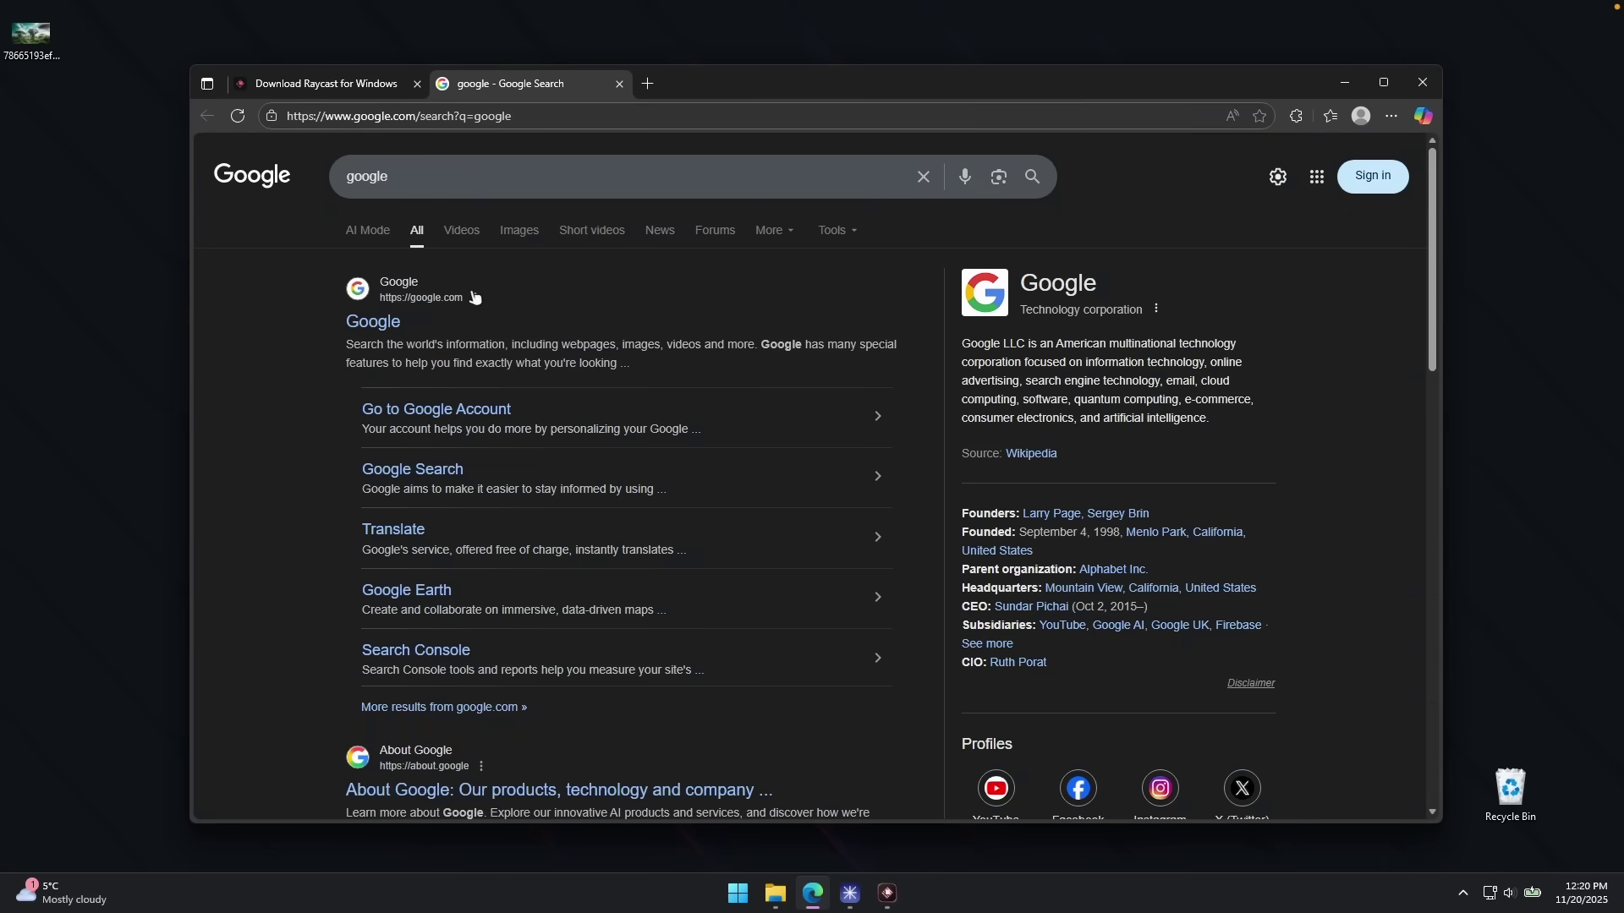
# Minimize the Edge results window and bring up the Raycast launcher over the desktop
pyautogui.click(1343, 82)
pyautogui.hotkey('alt', 'space')
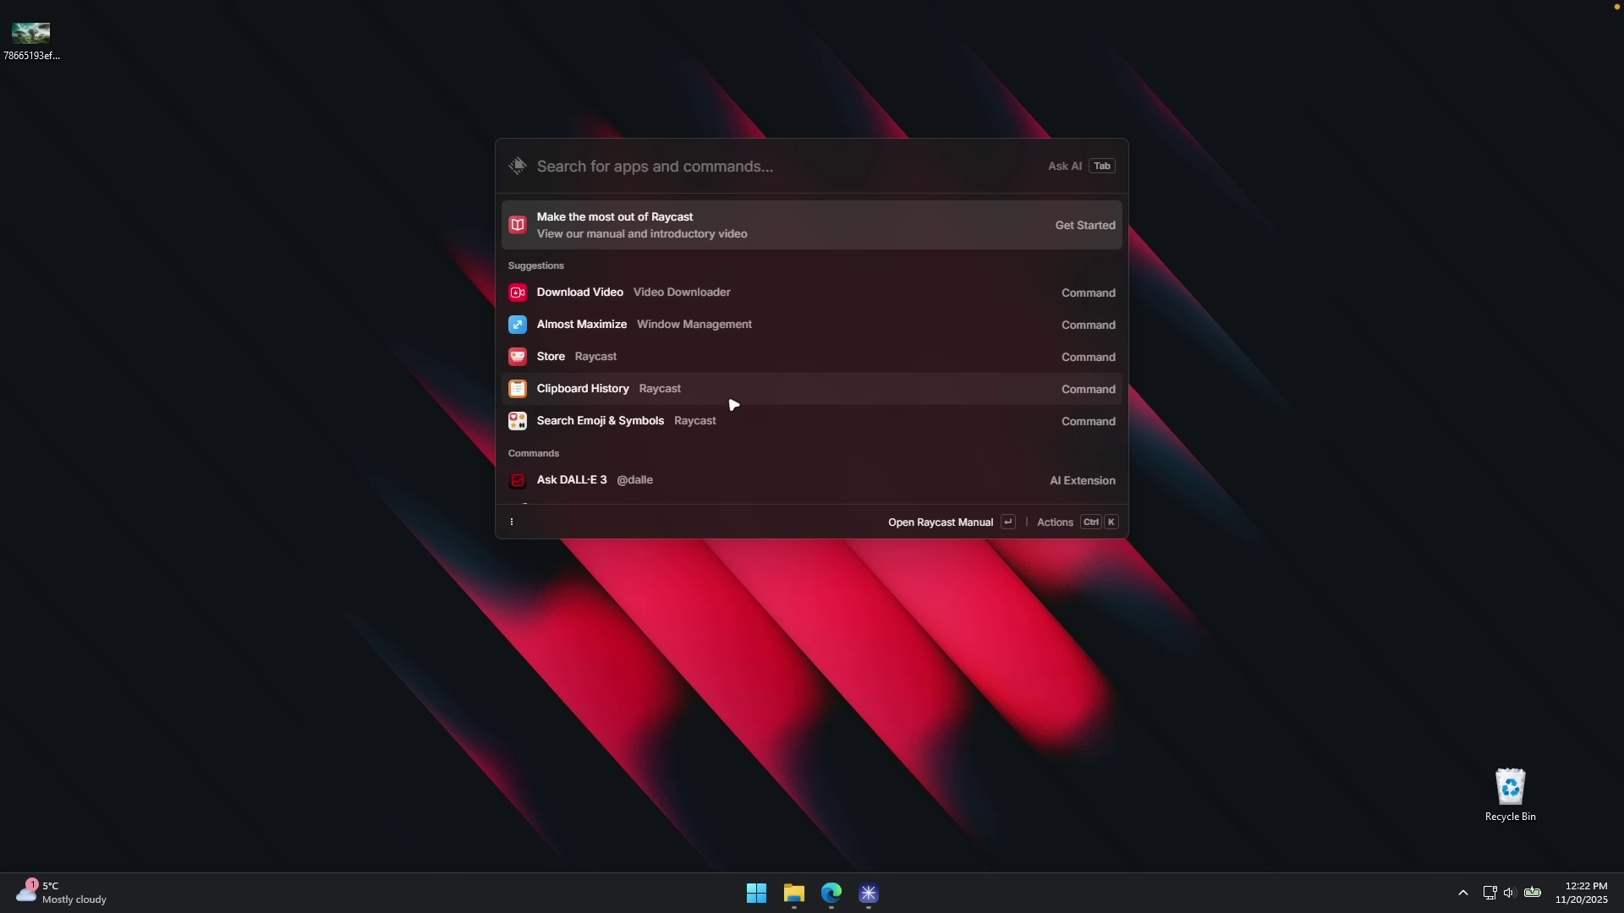
# Scroll through the launcher's suggestions and open the extension Store
pyautogui.scroll(-3, 725, 403)
pyautogui.scroll(3, 754, 424)
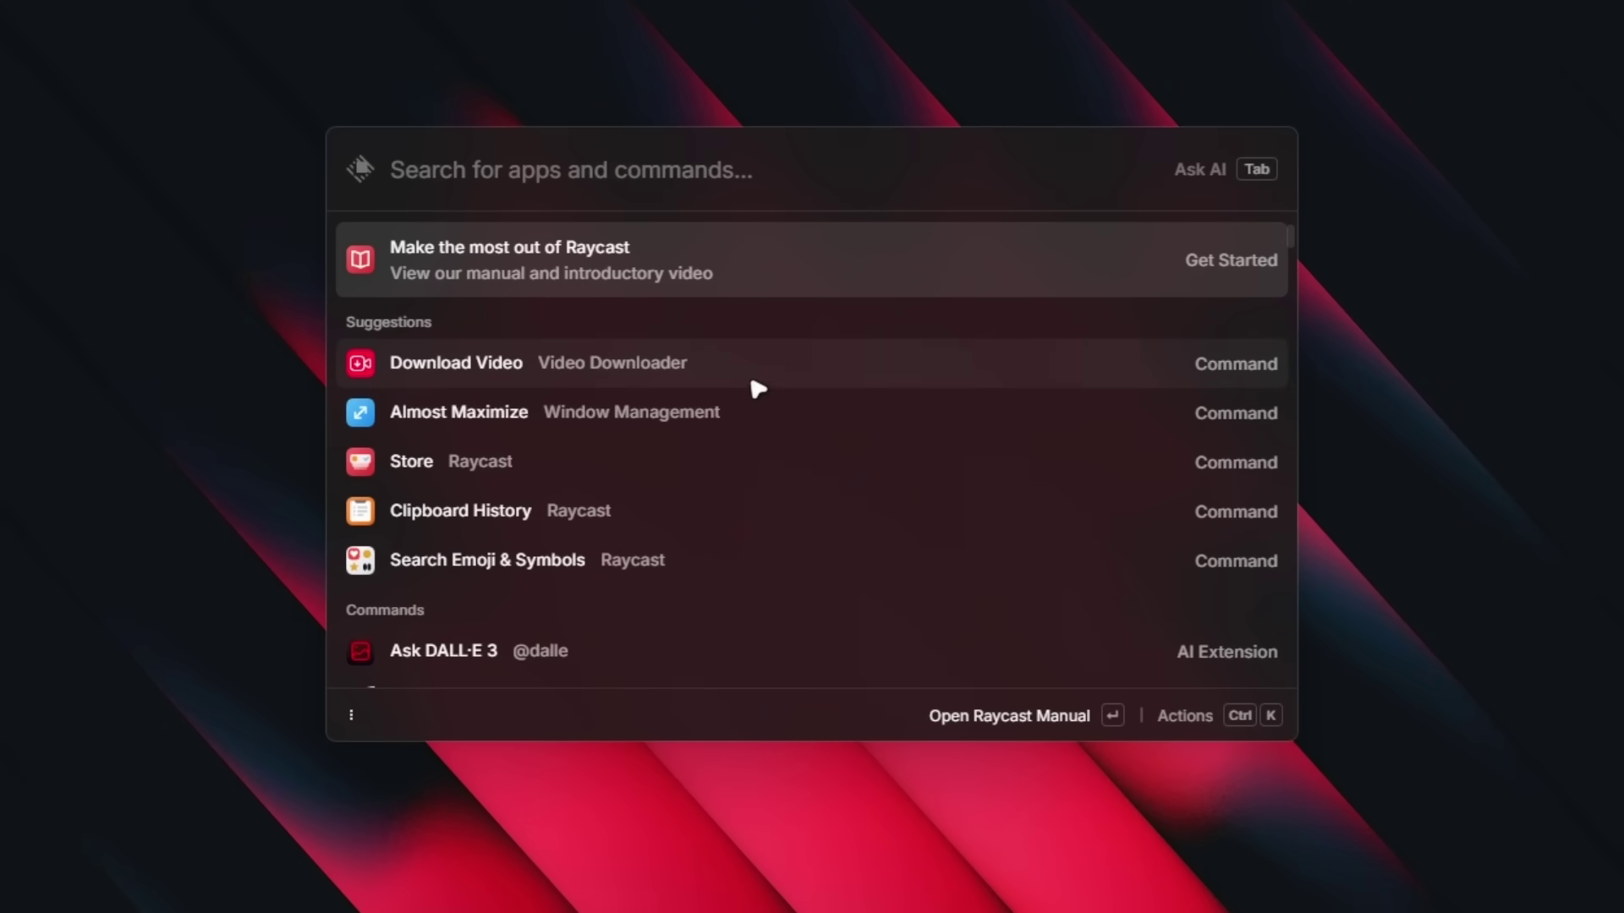
pyautogui.scroll(-4, 754, 403)
pyautogui.scroll(-6, 736, 544)
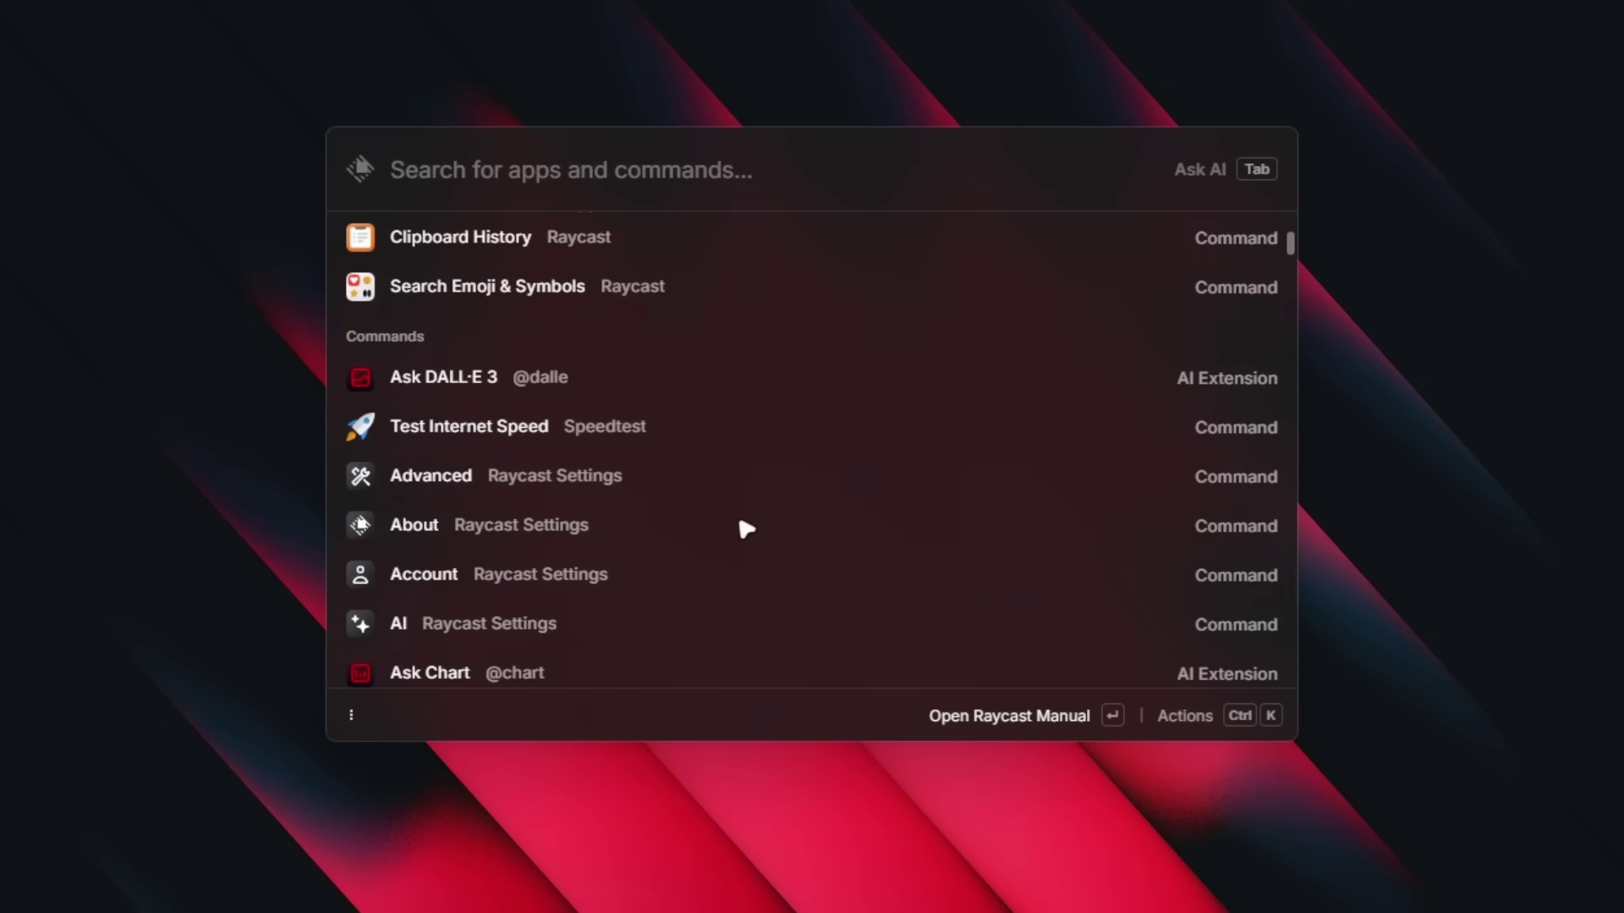
pyautogui.scroll(-3, 732, 406)
pyautogui.scroll(-1, 717, 580)
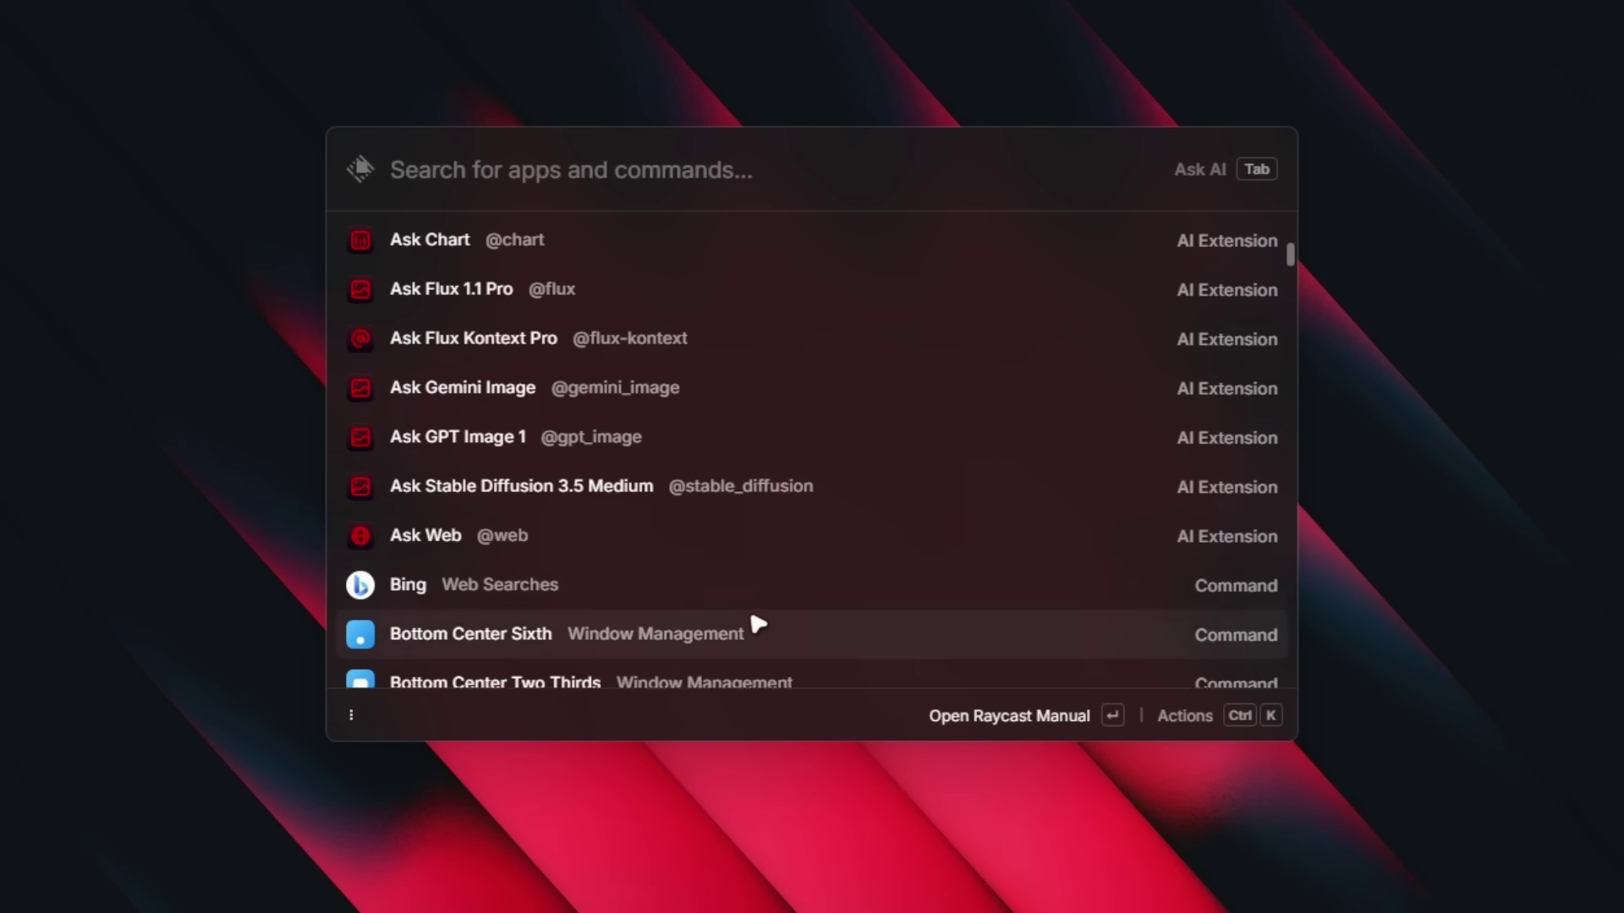
pyautogui.scroll(10, 758, 619)
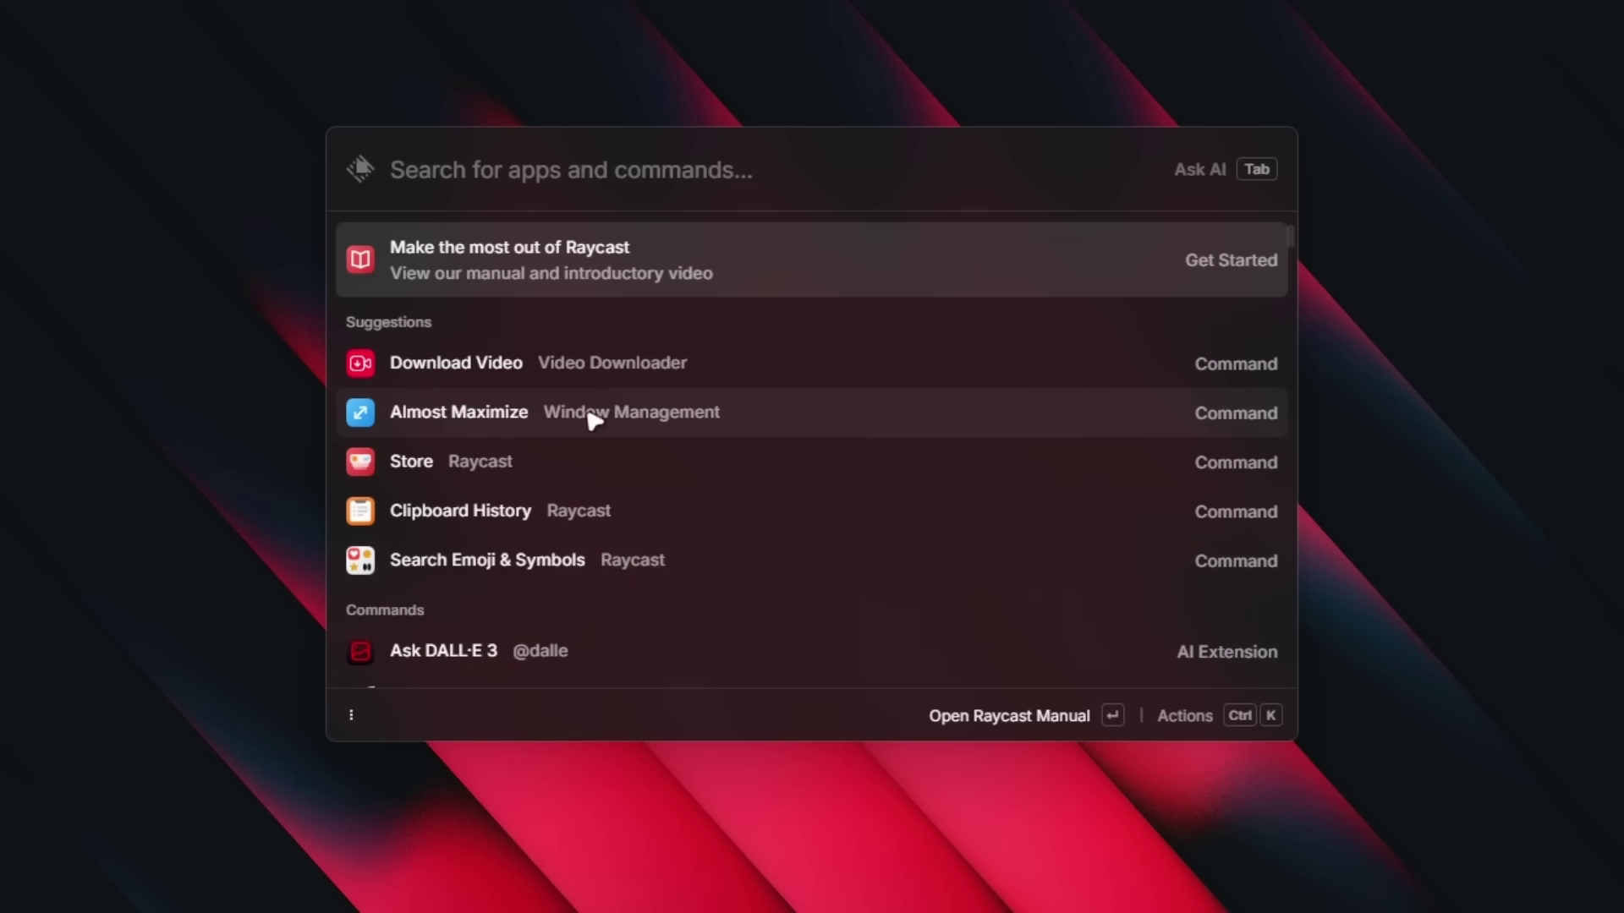
pyautogui.click(431, 470)
pyautogui.click(432, 470)
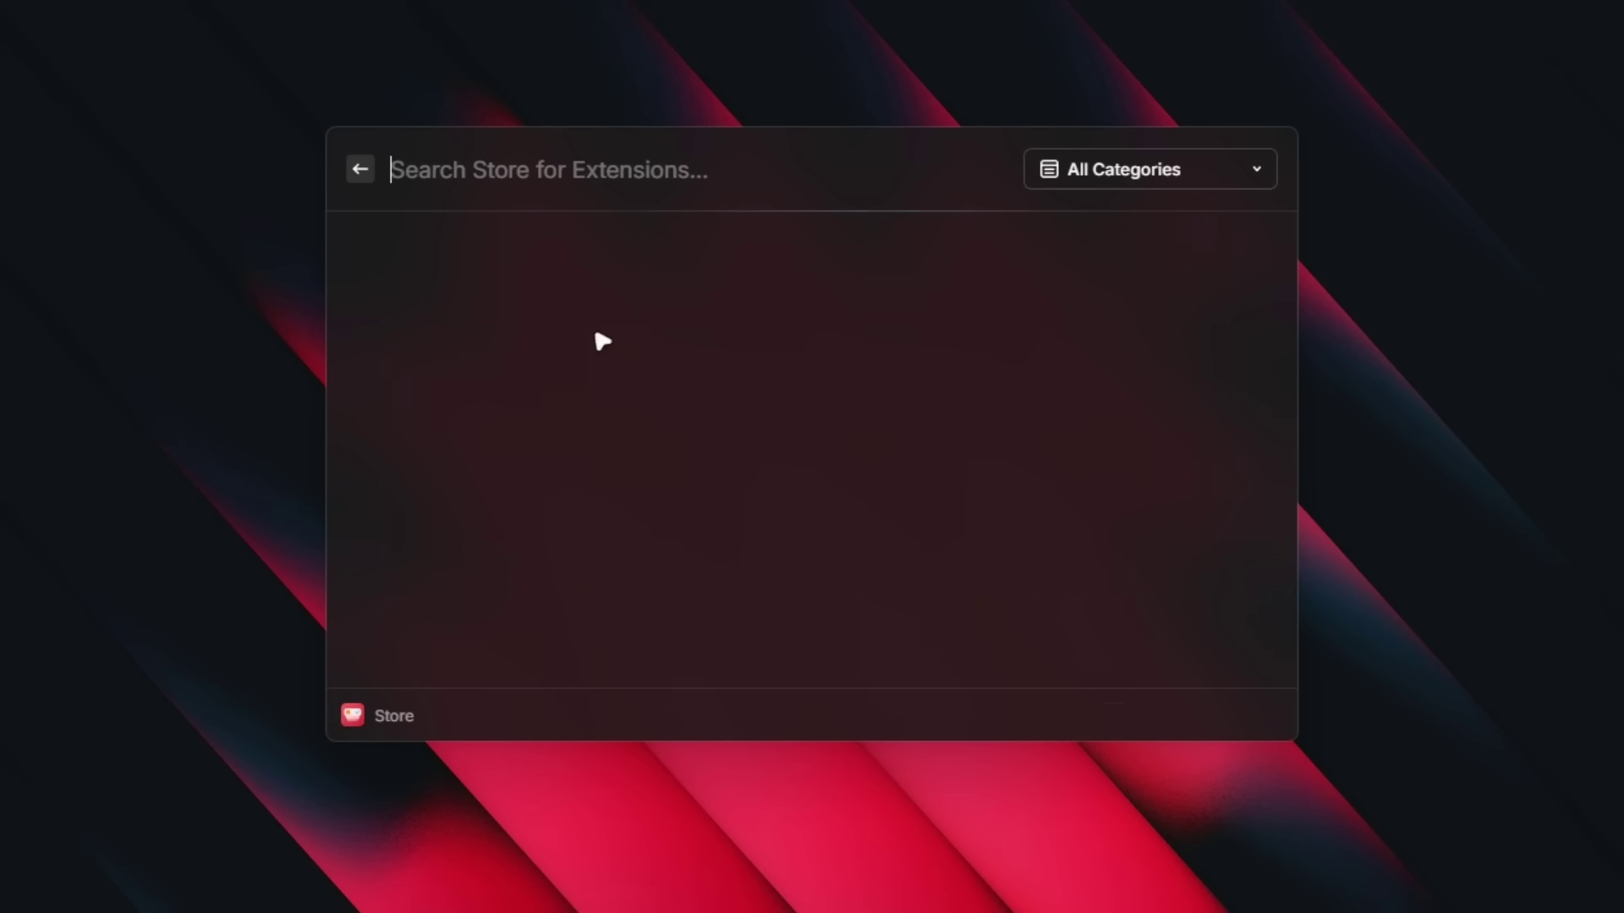
# Browse the Store's extensions such as Obsidian, Docker and YouTube
pyautogui.scroll(-5, 720, 519)
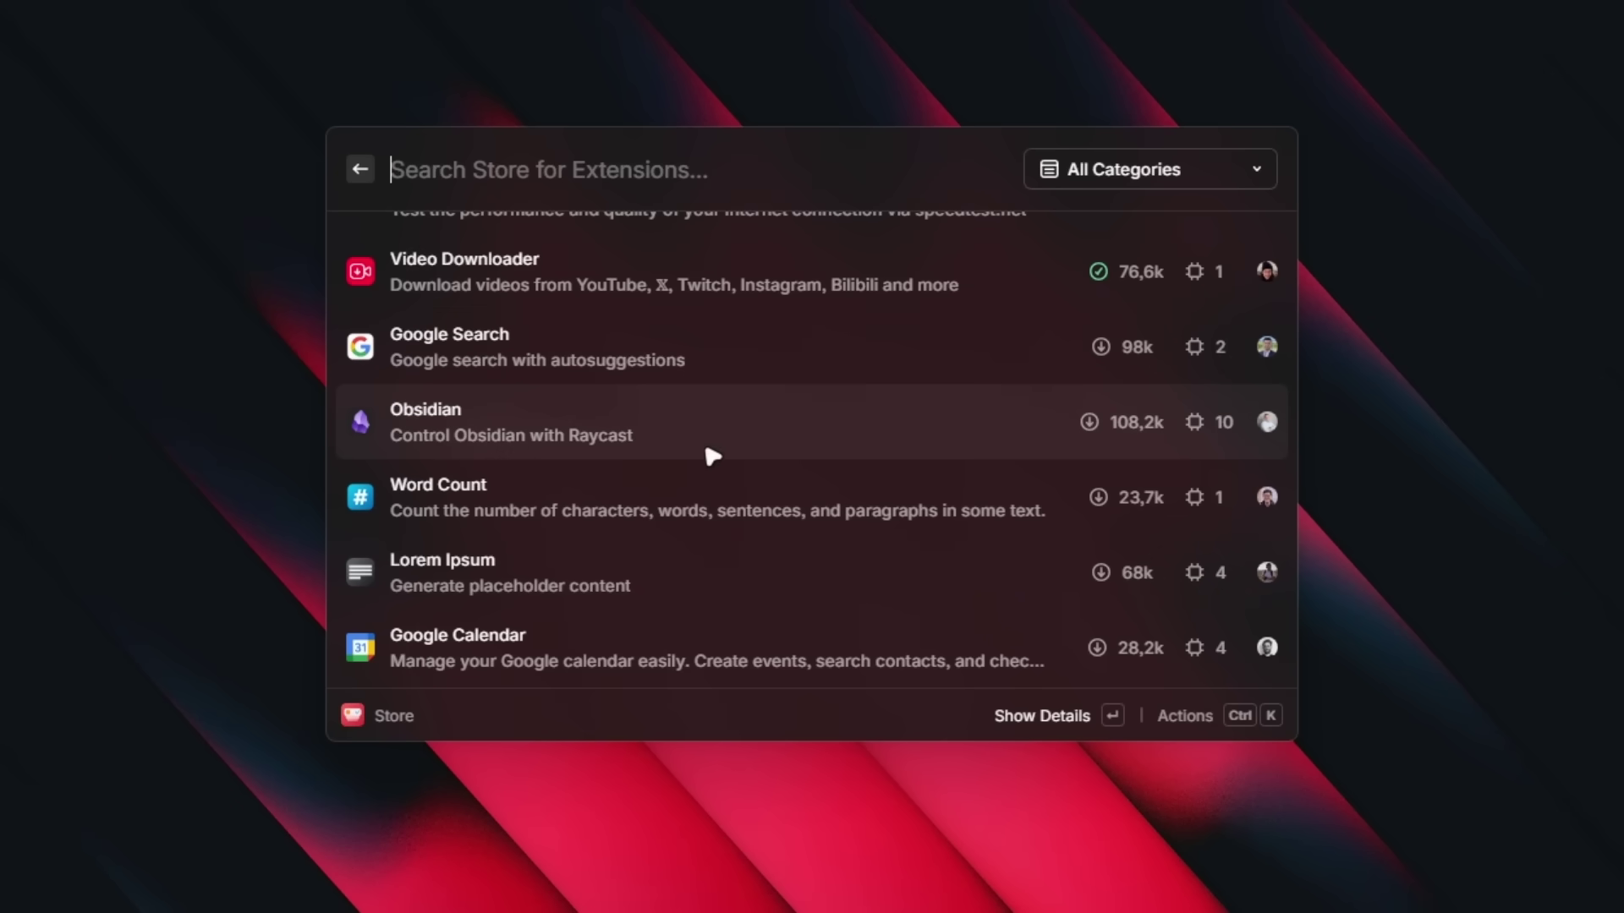
pyautogui.scroll(-1, 745, 626)
pyautogui.scroll(-7, 748, 632)
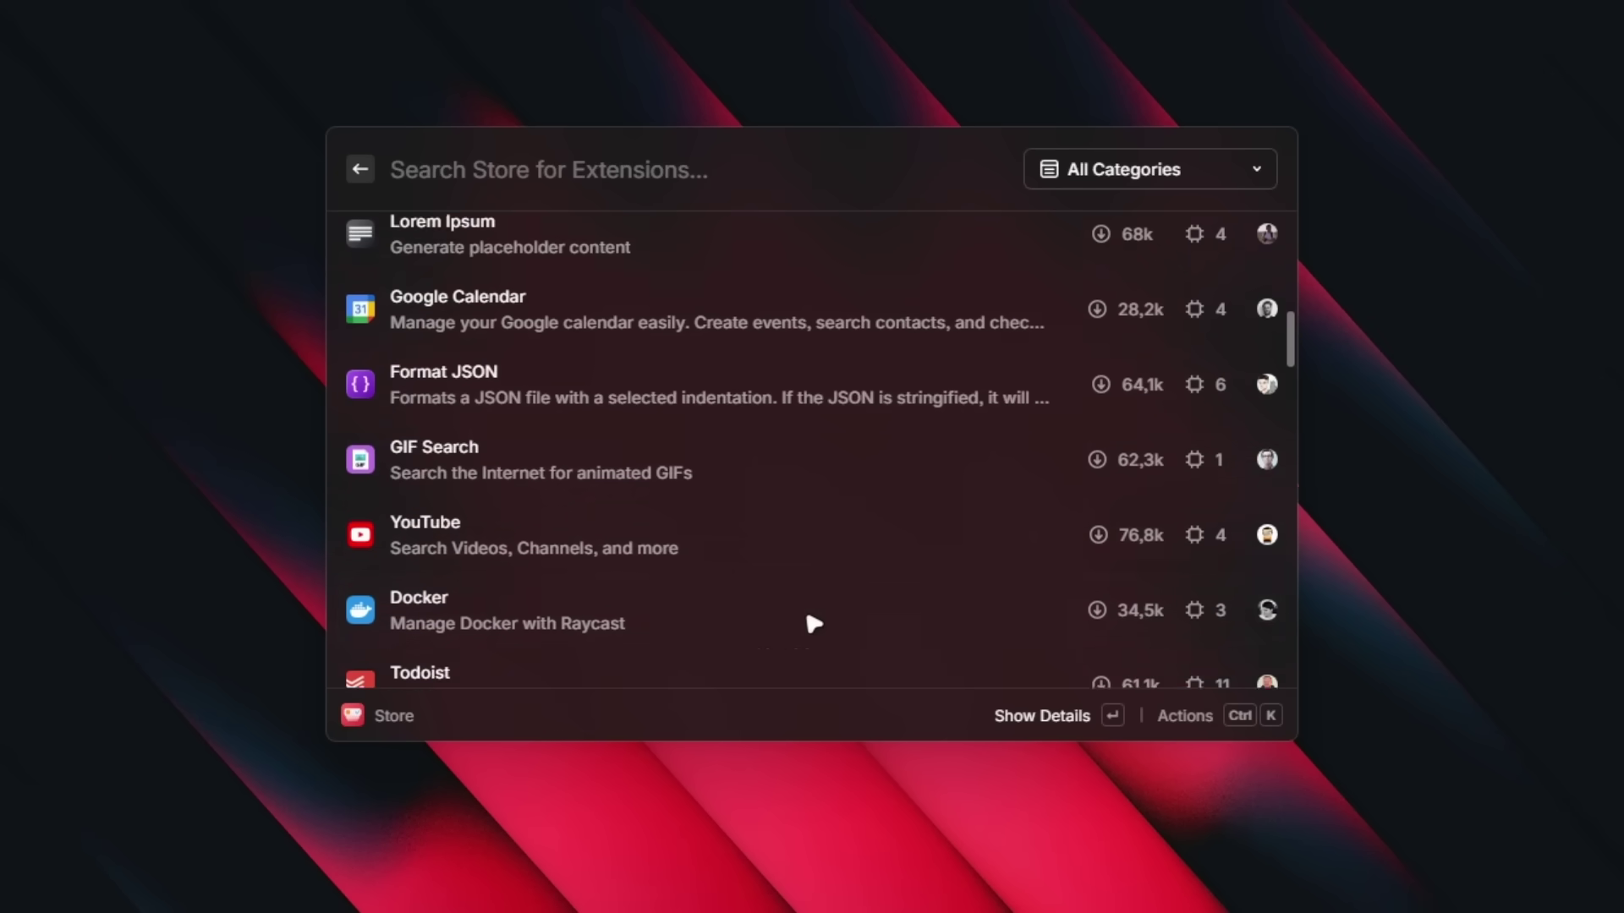
pyautogui.scroll(2, 972, 592)
pyautogui.scroll(3, 1008, 617)
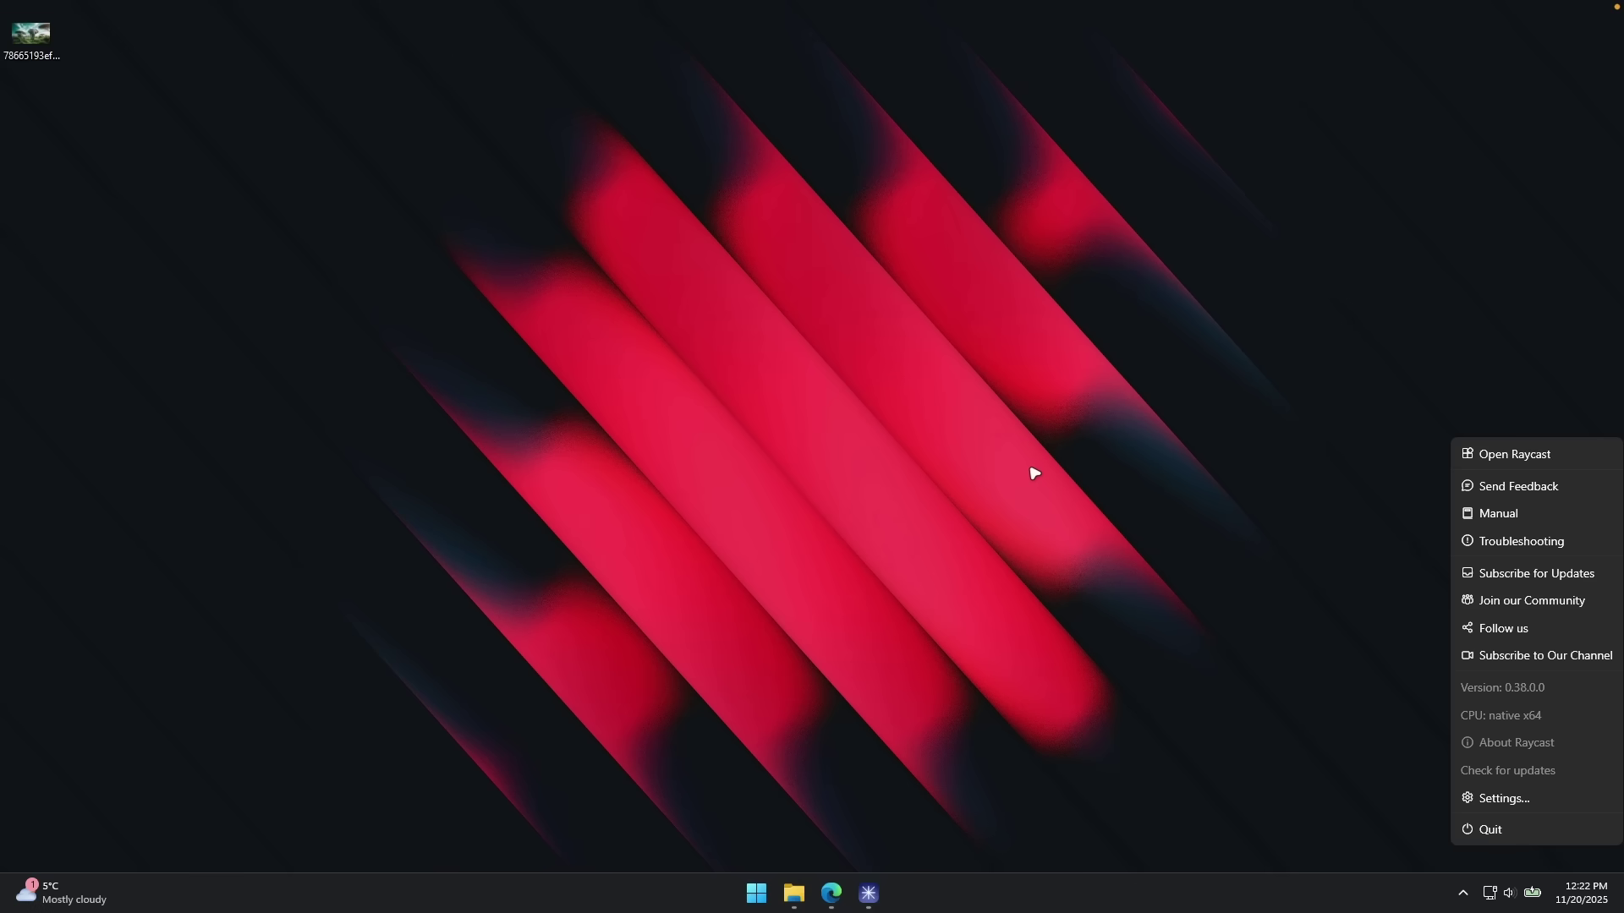
# Dismiss the tray menu, reopen the launcher and back out of the Store to main search
pyautogui.click(976, 499)
pyautogui.hotkey('alt', 'space')
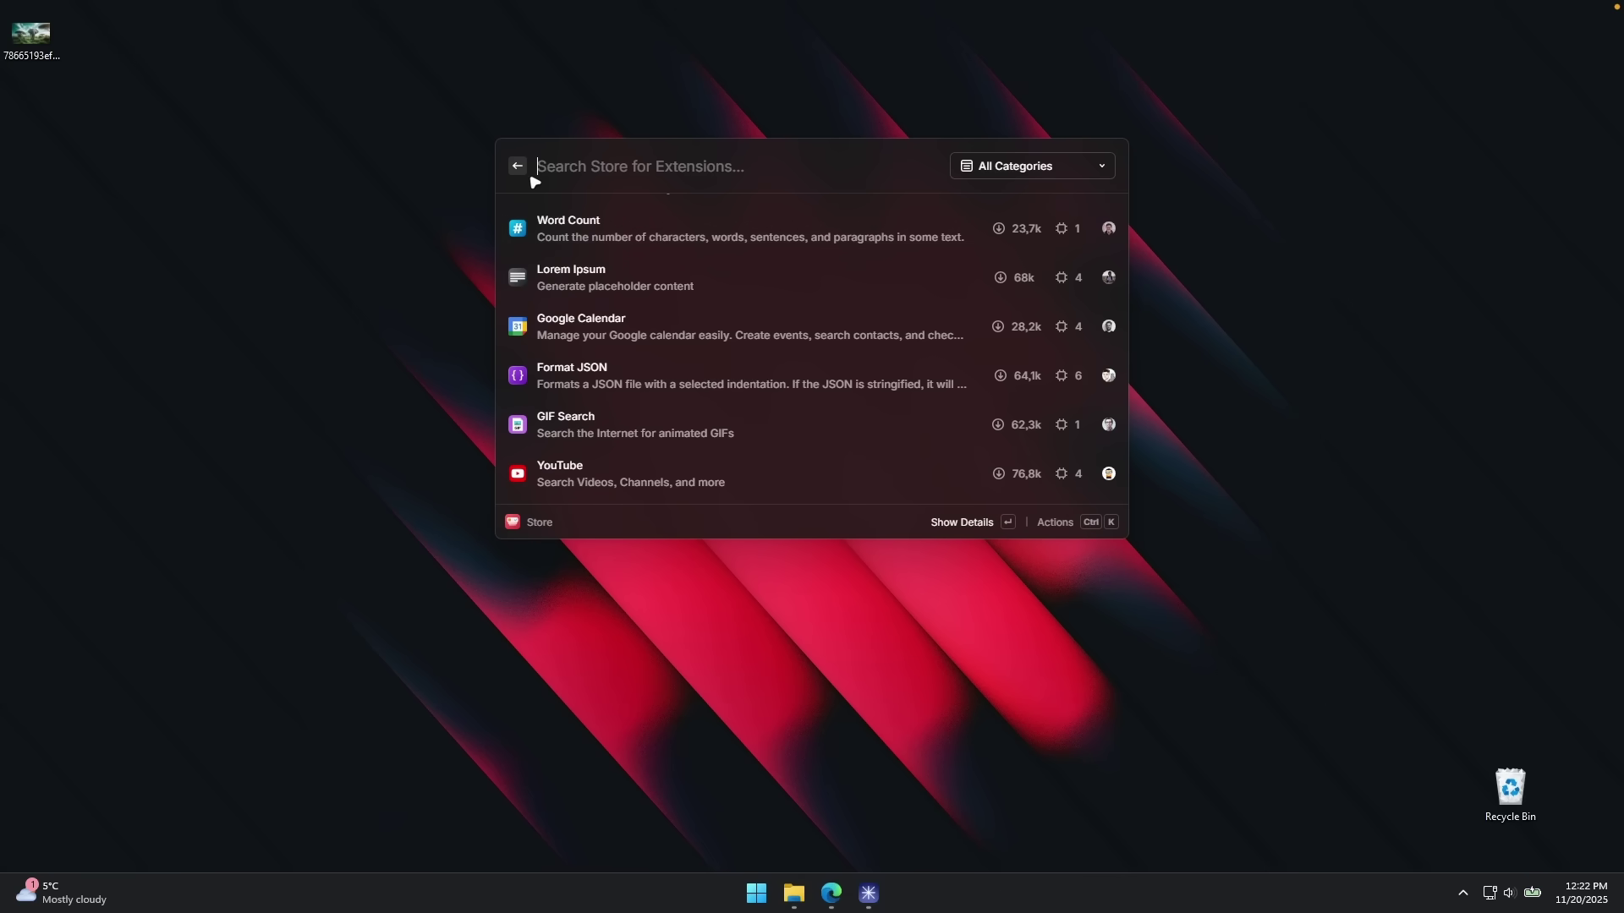
pyautogui.press('Escape')
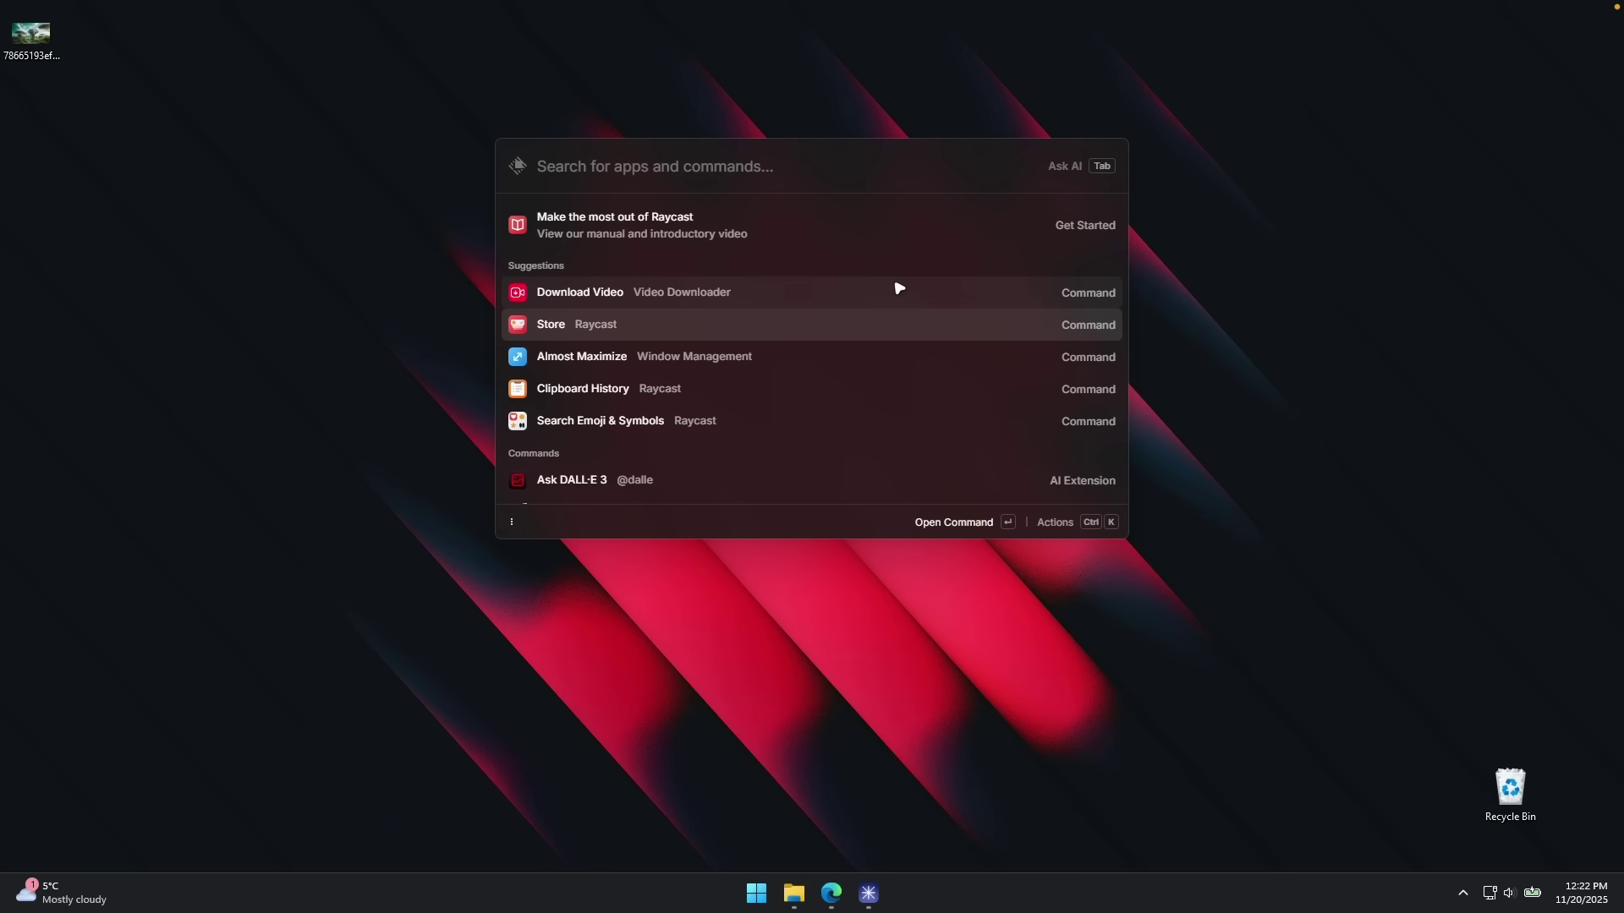